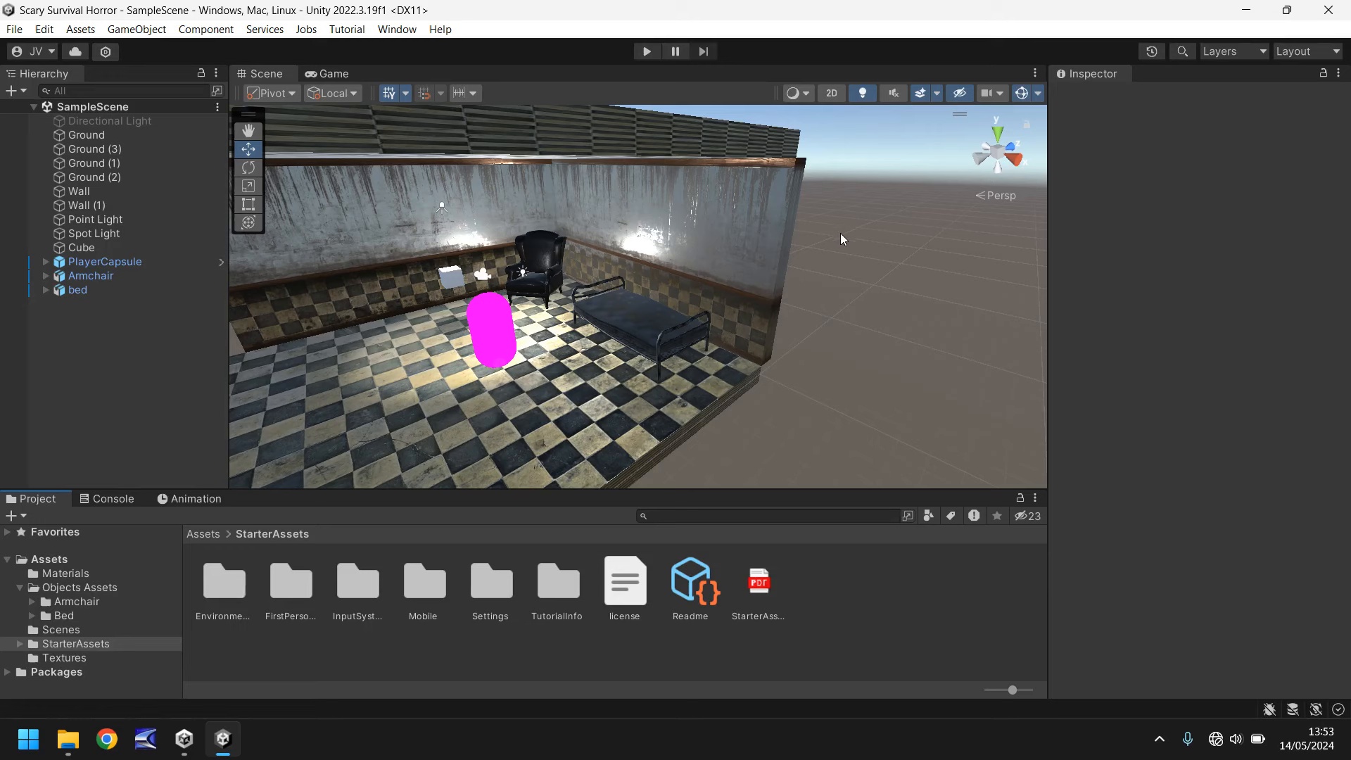
- Examine the PlayerCapsule's components, including its Character Controller, First Person Controller, Basic Rigid Body Push and Player Input
left_click(103, 263)
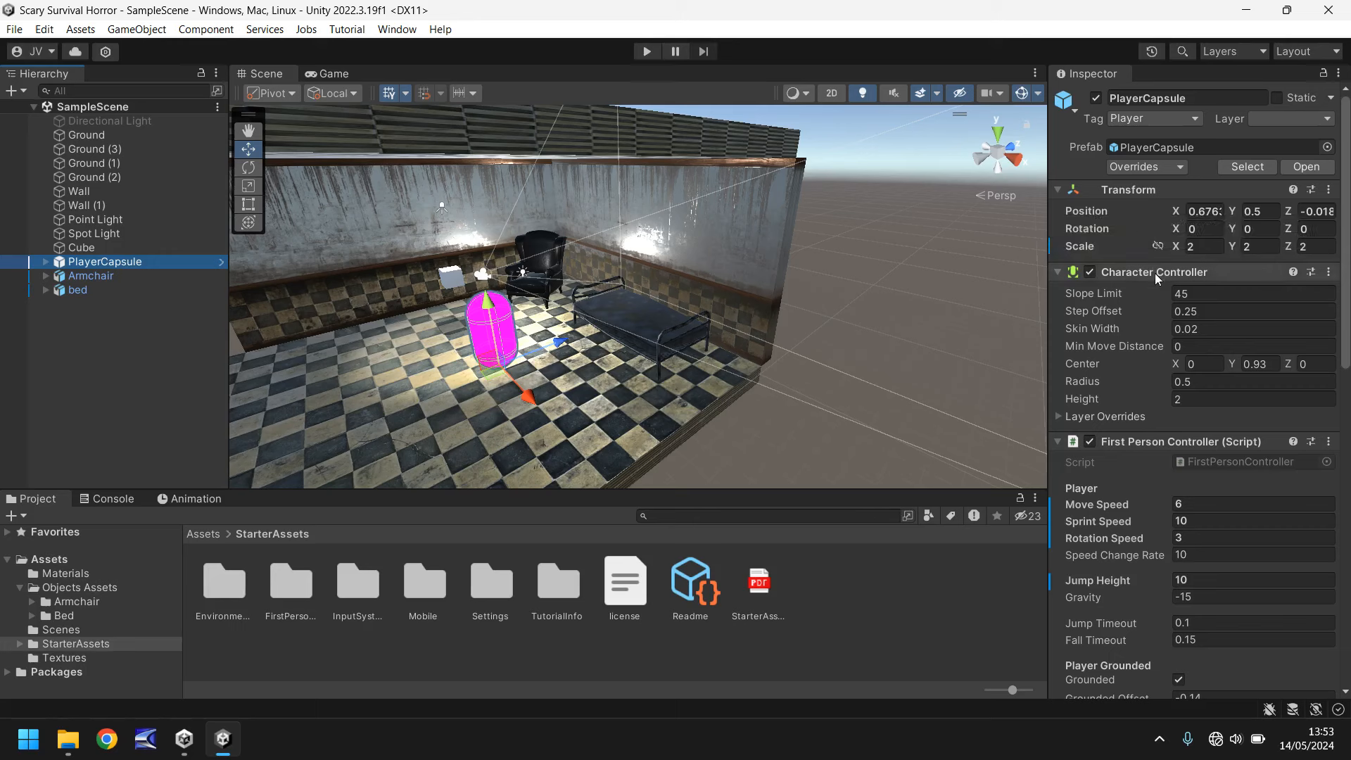
scroll(1149, 404, "down", 3)
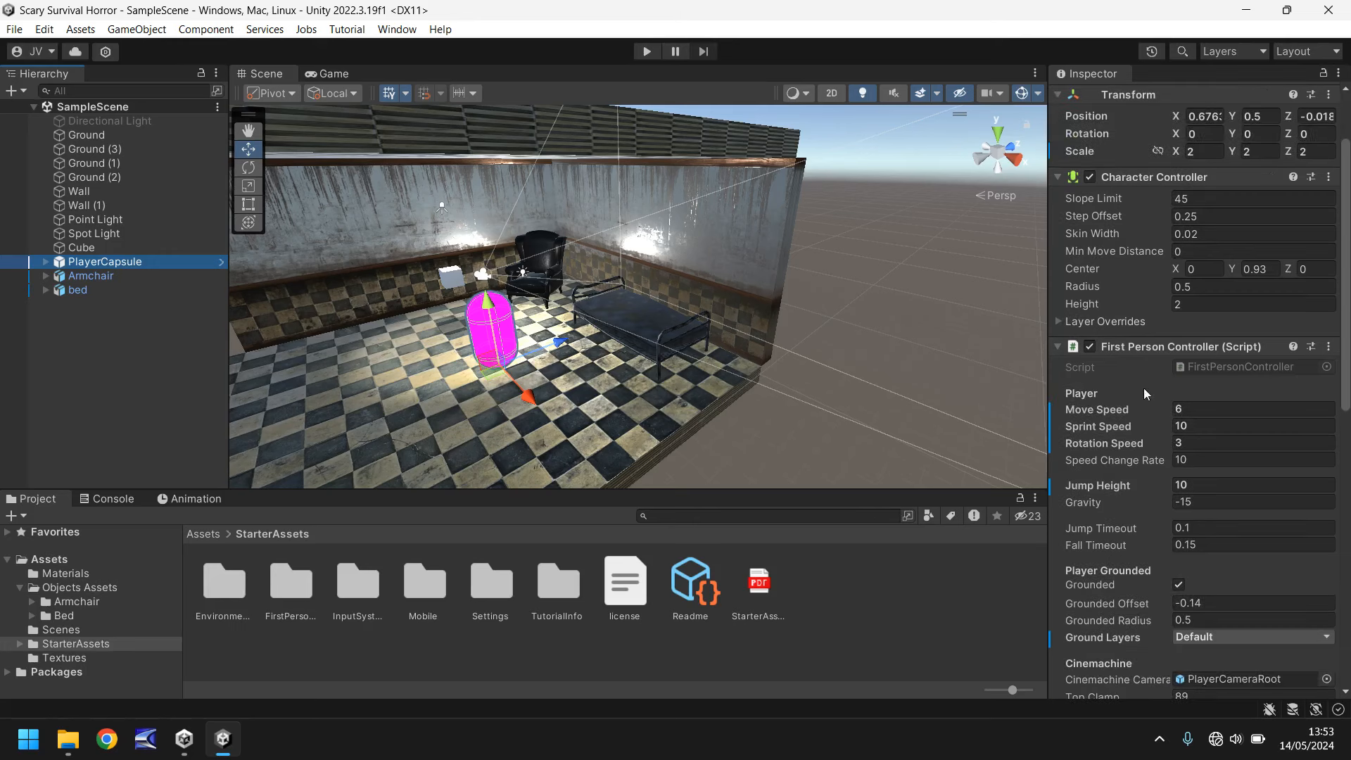
scroll(1148, 404, "down", 9)
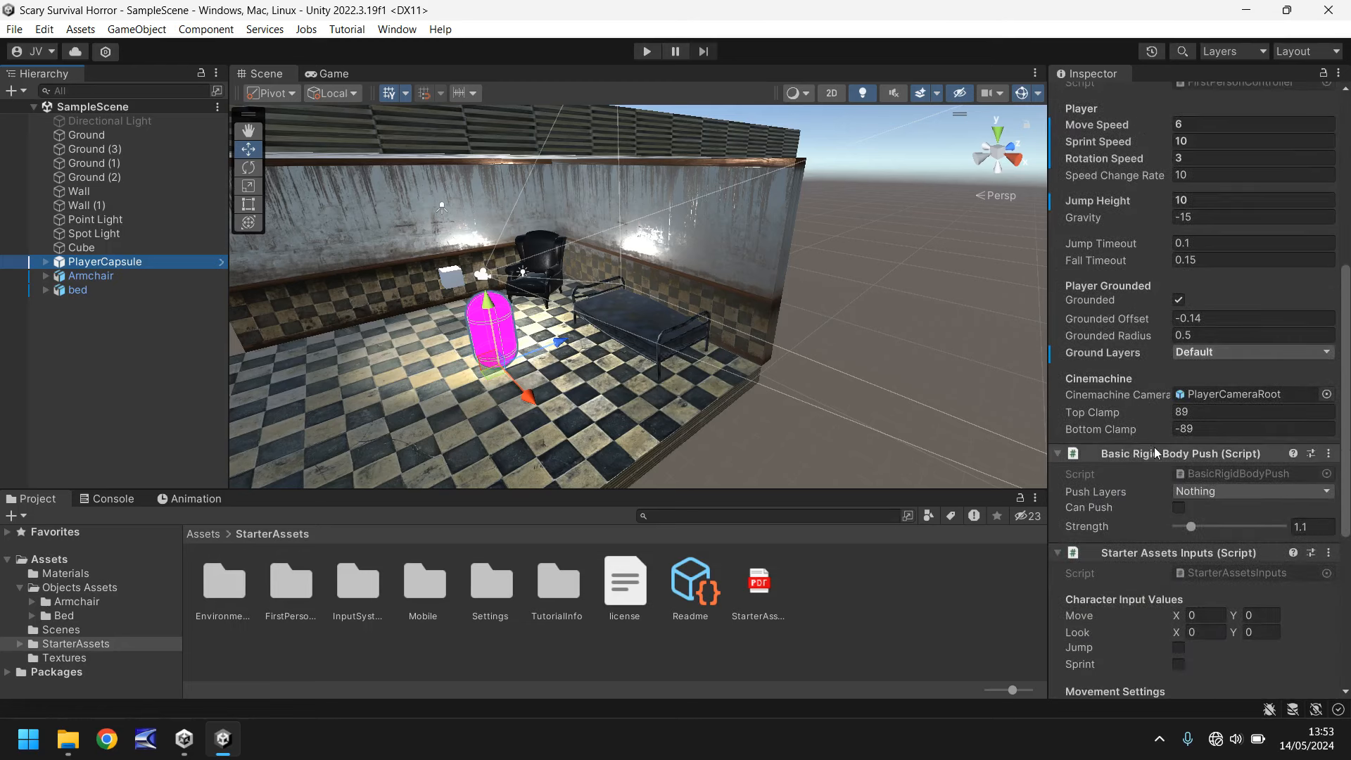
scroll(1151, 436, "down", 7)
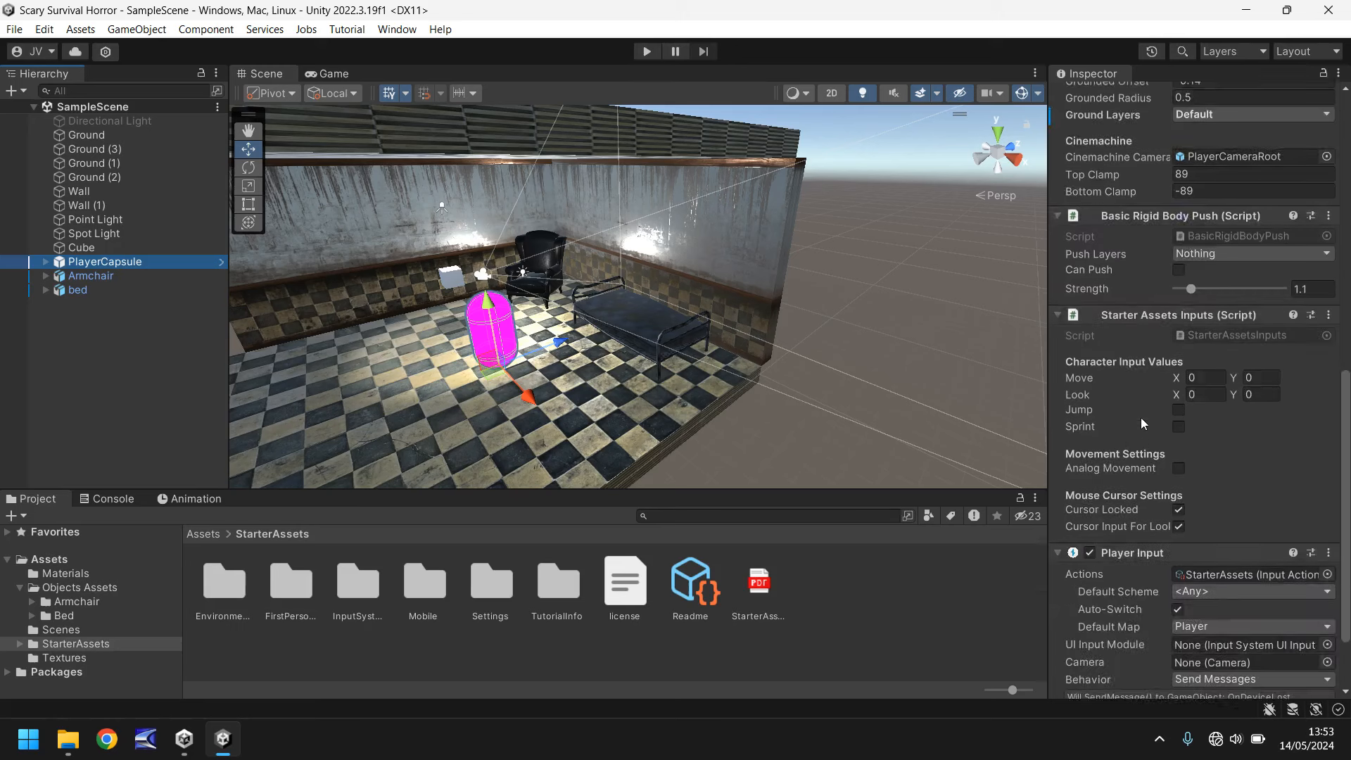
scroll(1145, 496, "down", 3)
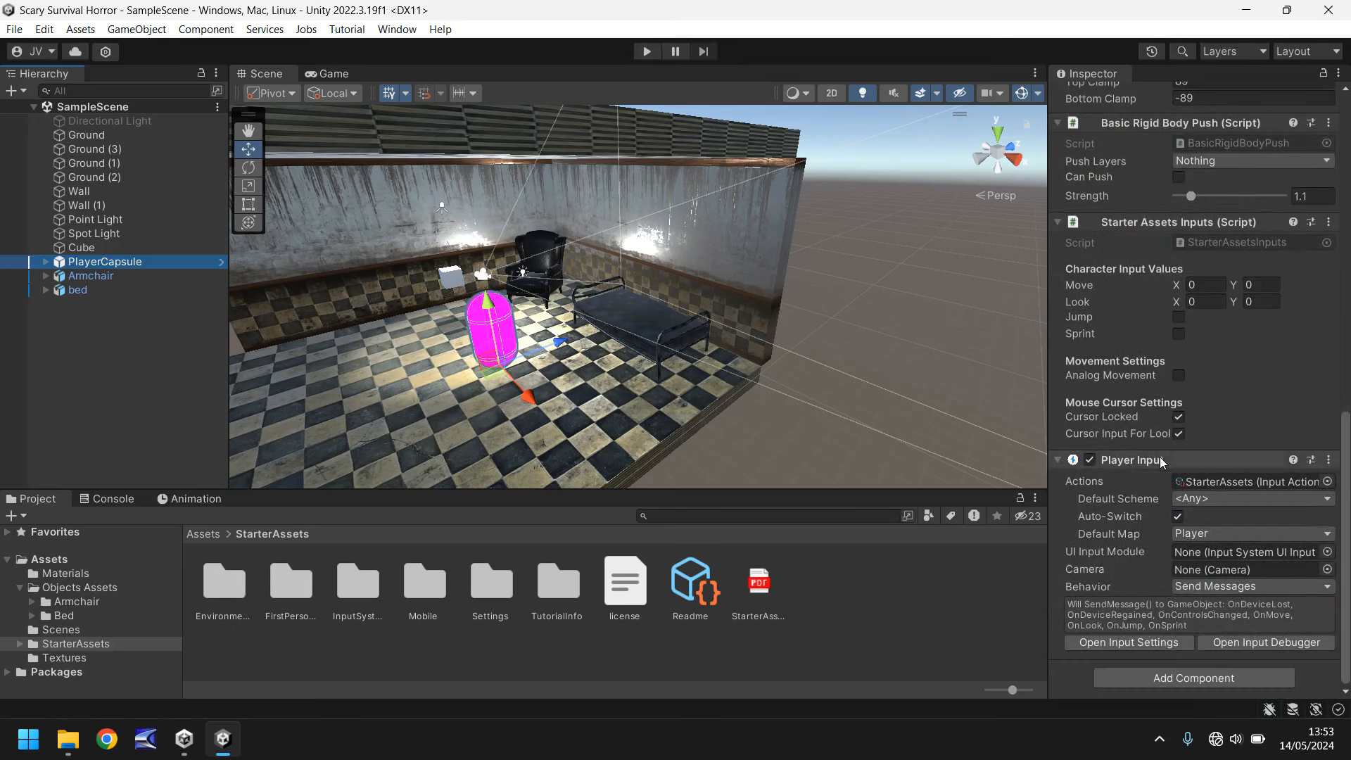
scroll(1161, 461, "up", 20)
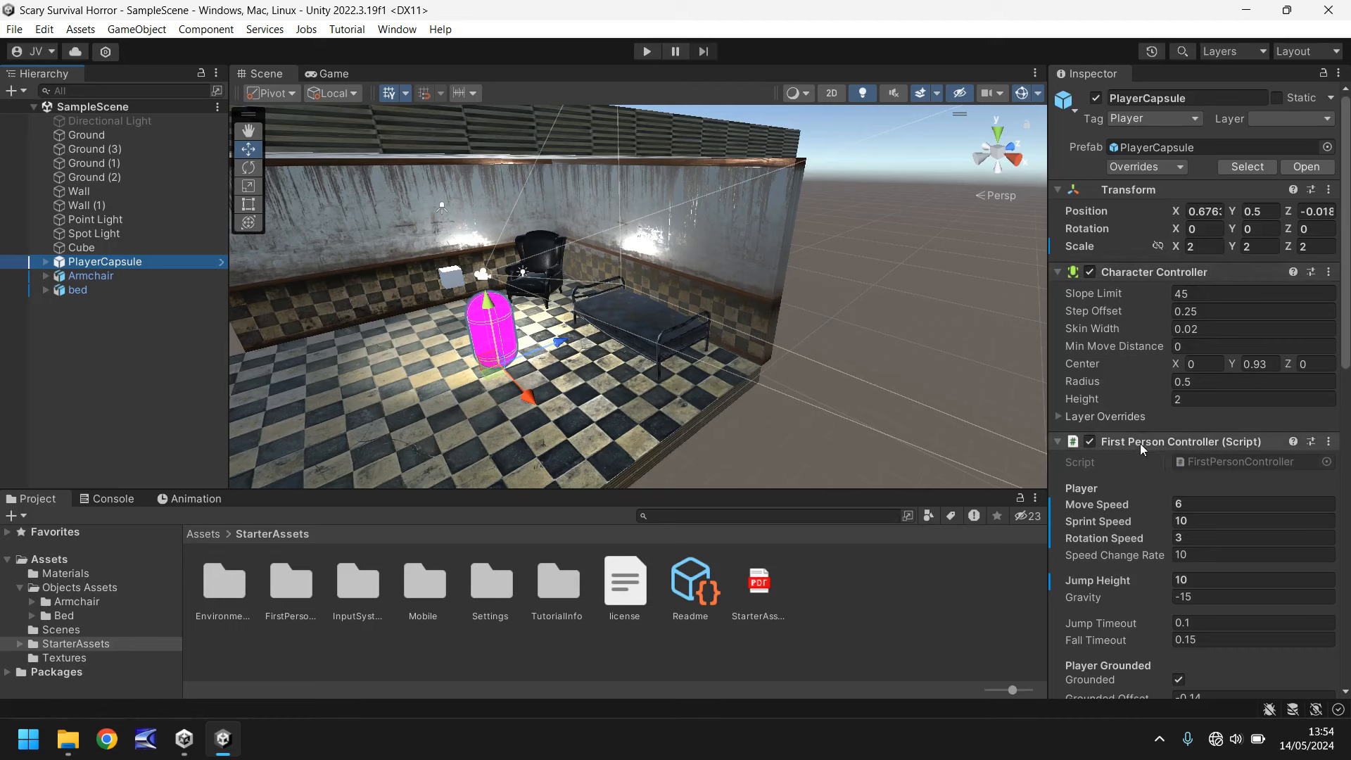
scroll(1142, 449, "down", 3)
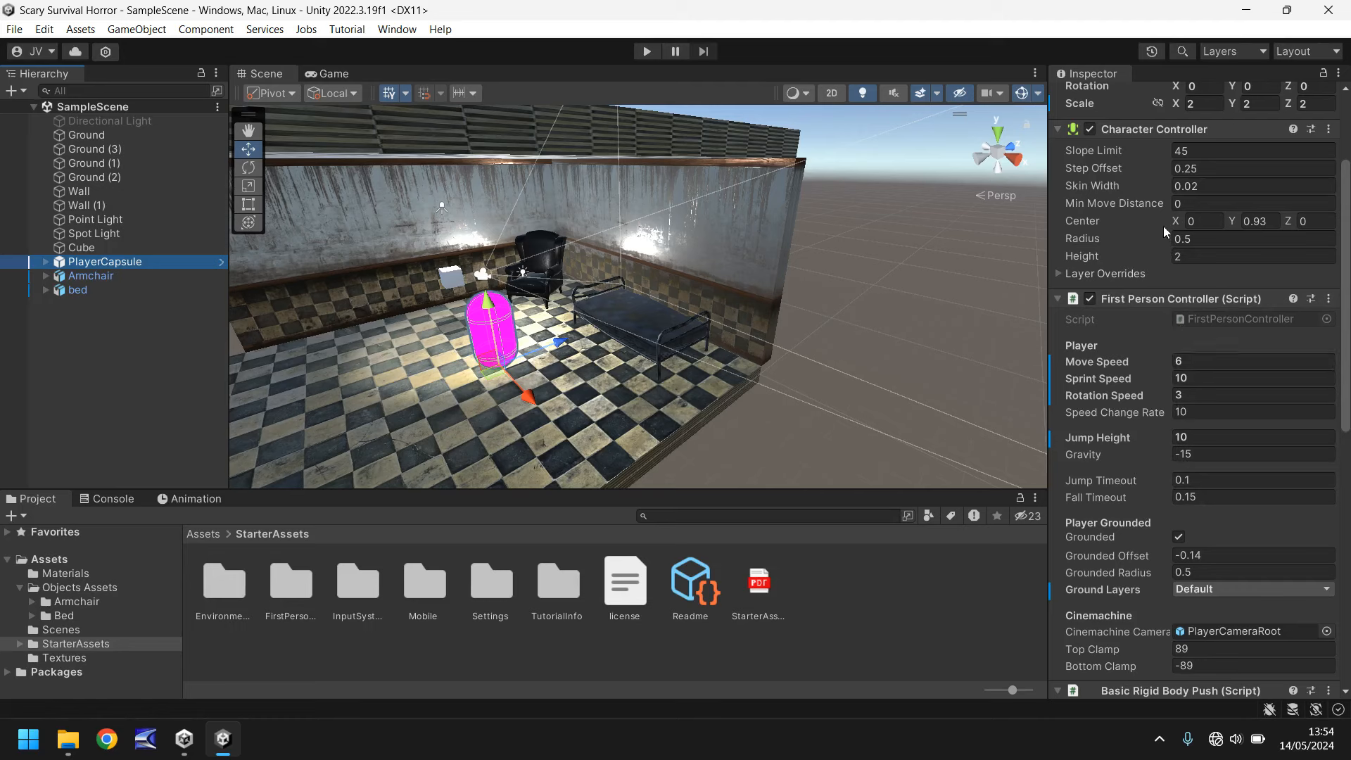
scroll(1165, 232, "down", 6)
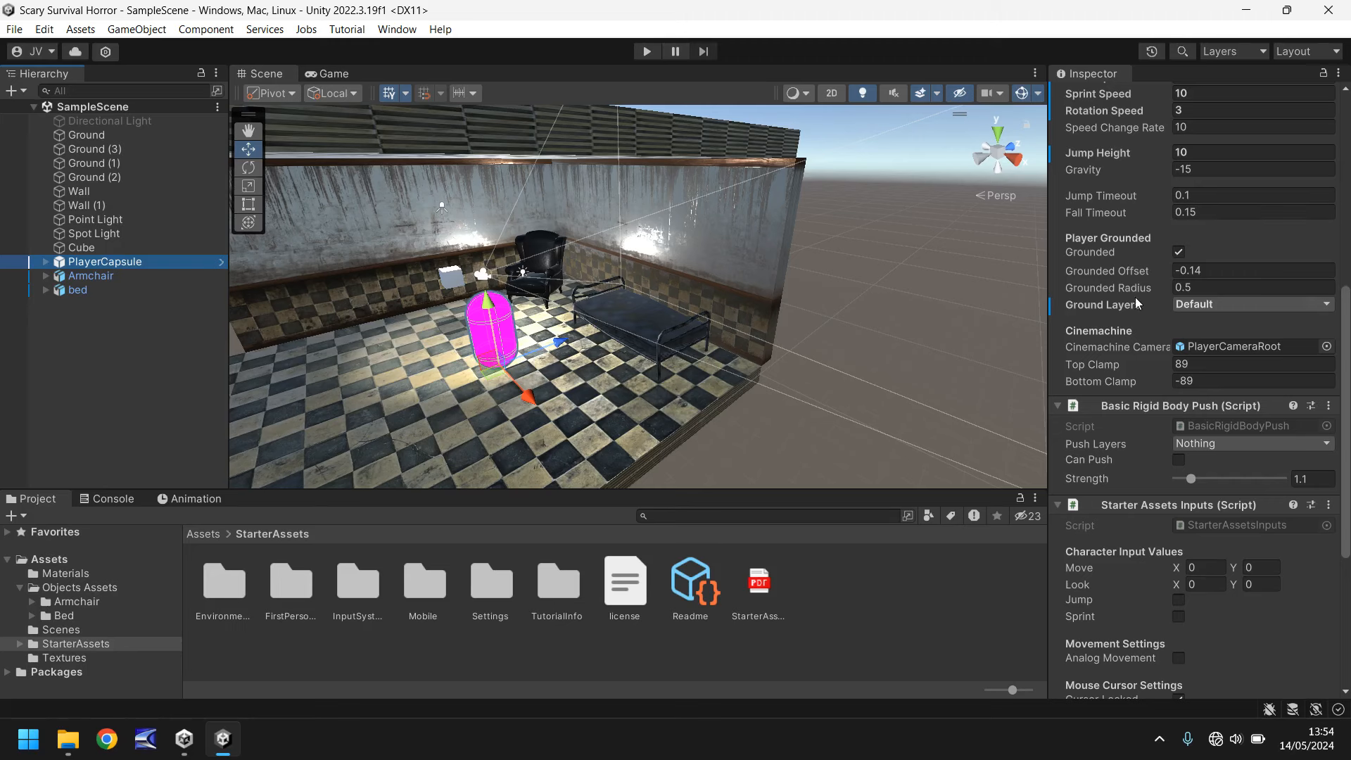
scroll(1138, 304, "down", 1)
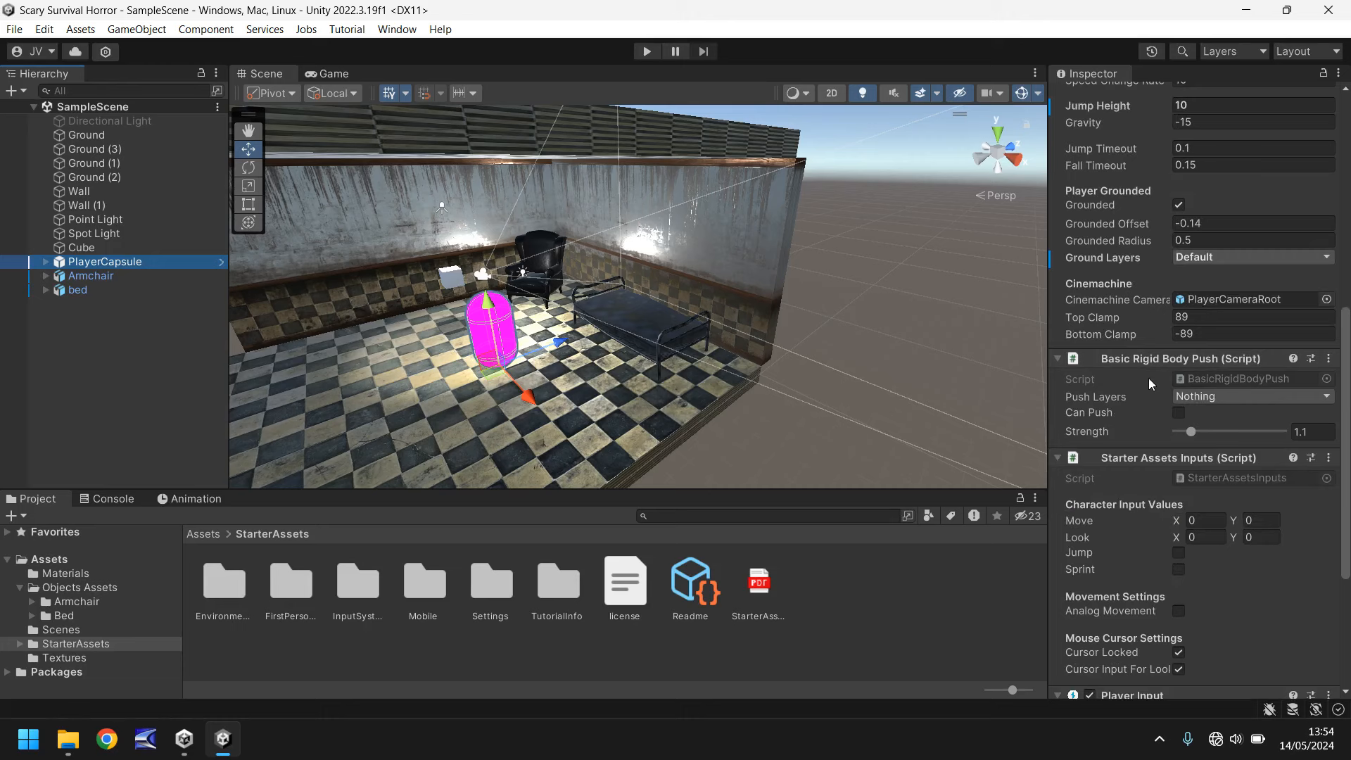
- Frame the PlayerCapsule in the scene and inspect the Box Collider on the Ground beneath it
double_click(98, 263)
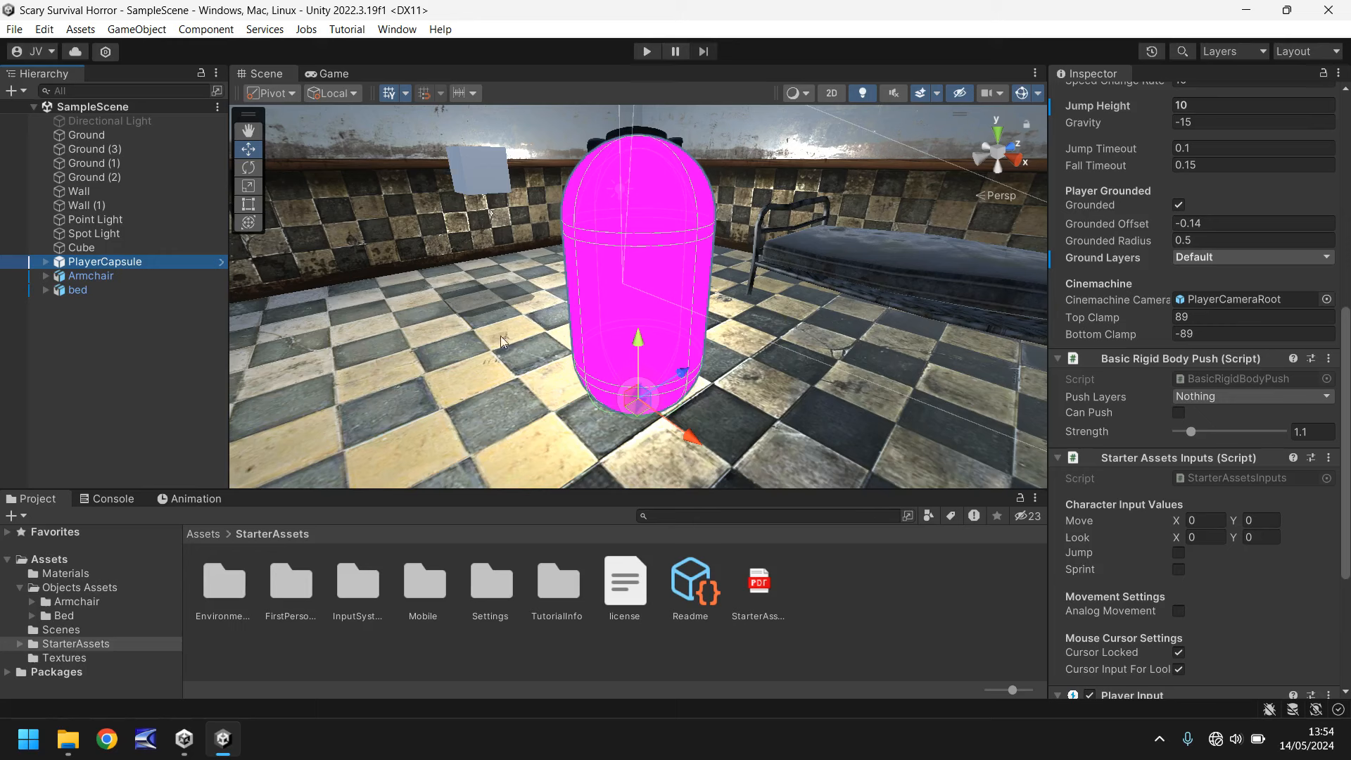
left_click(412, 376)
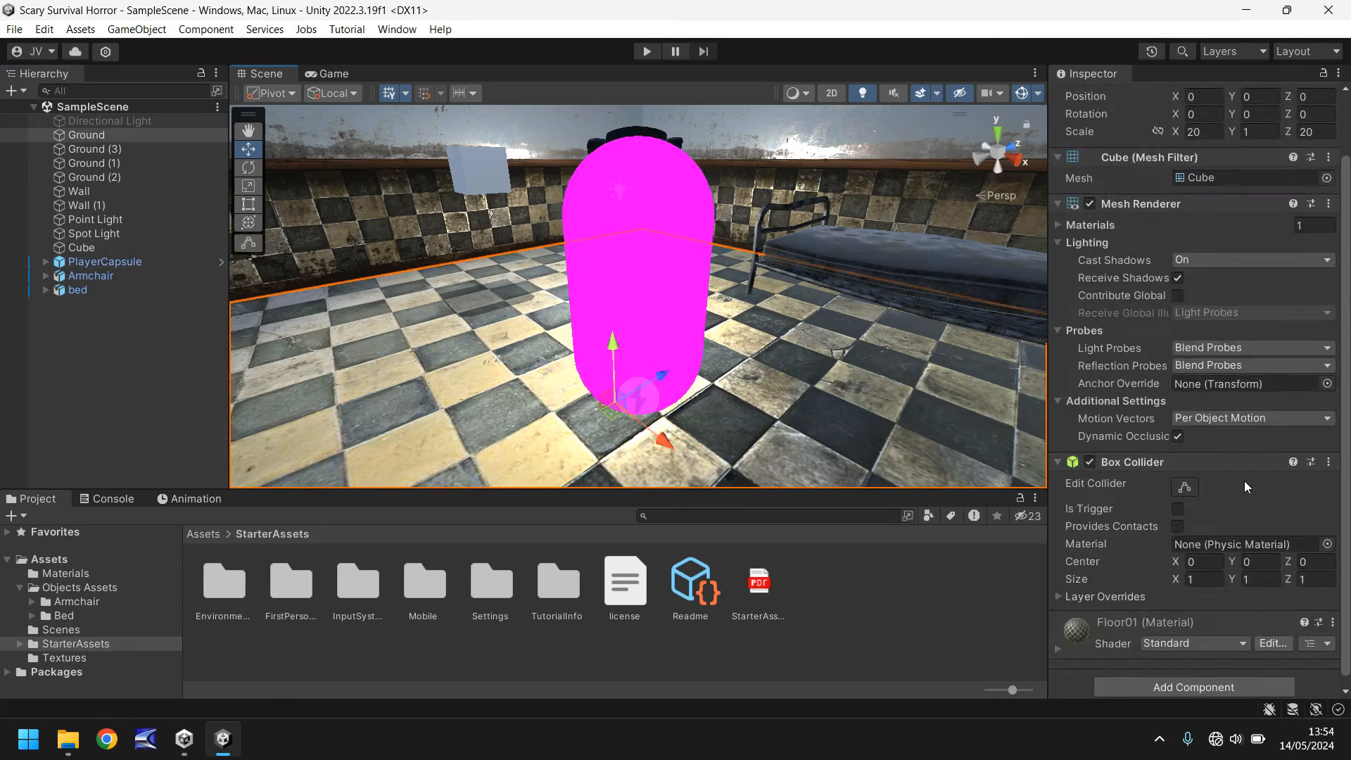
scroll(517, 352, "down", 5)
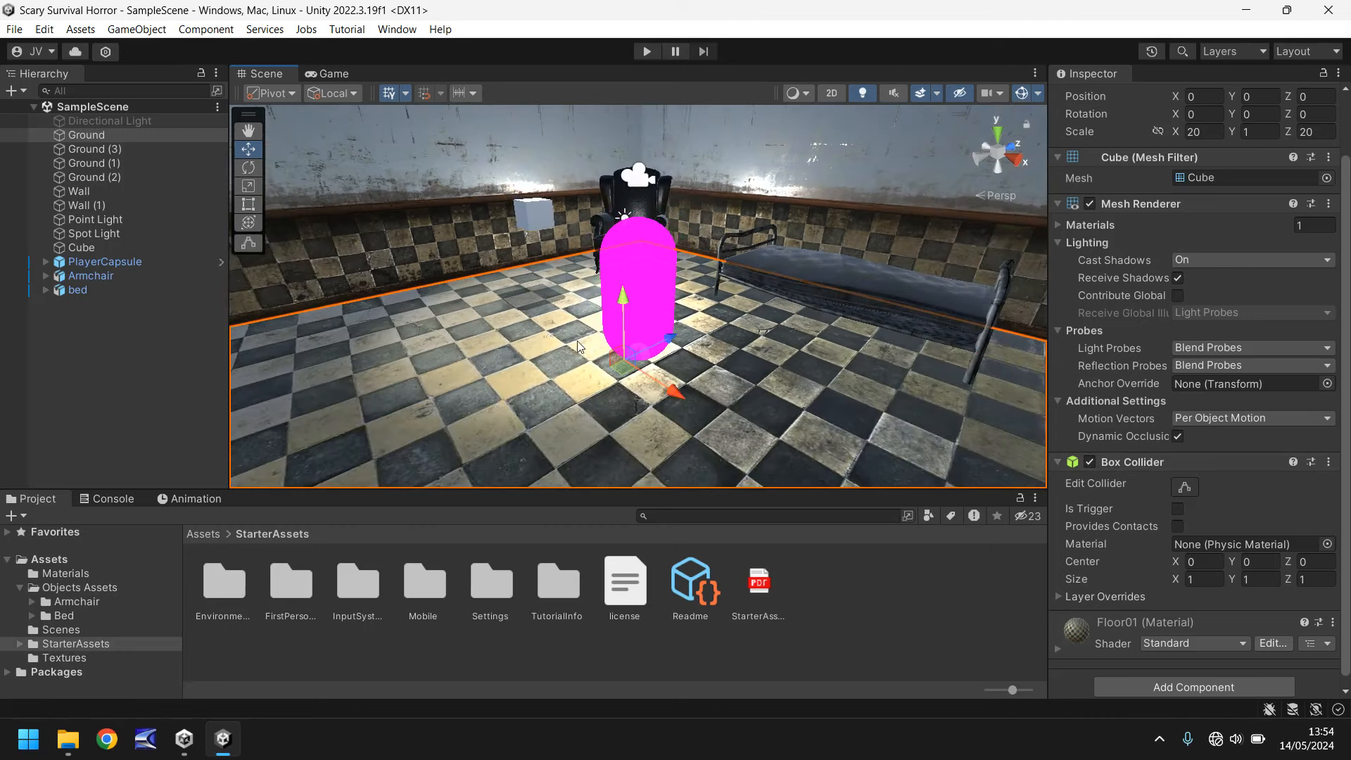
- Expand the bed object and inspect the components of its child meshes Gotham_Ob0 and Gotham_Obj
right_click_drag(577, 342, 815, 359)
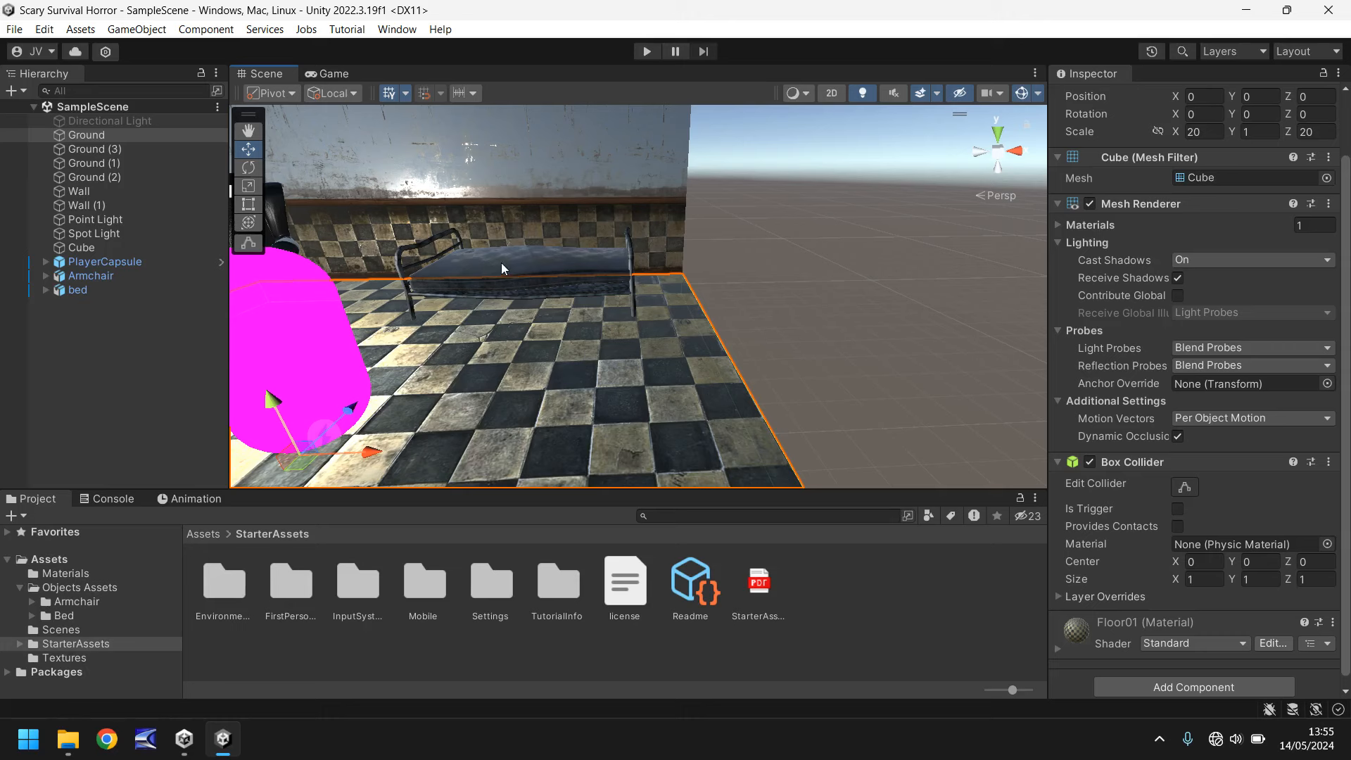
left_click(429, 247)
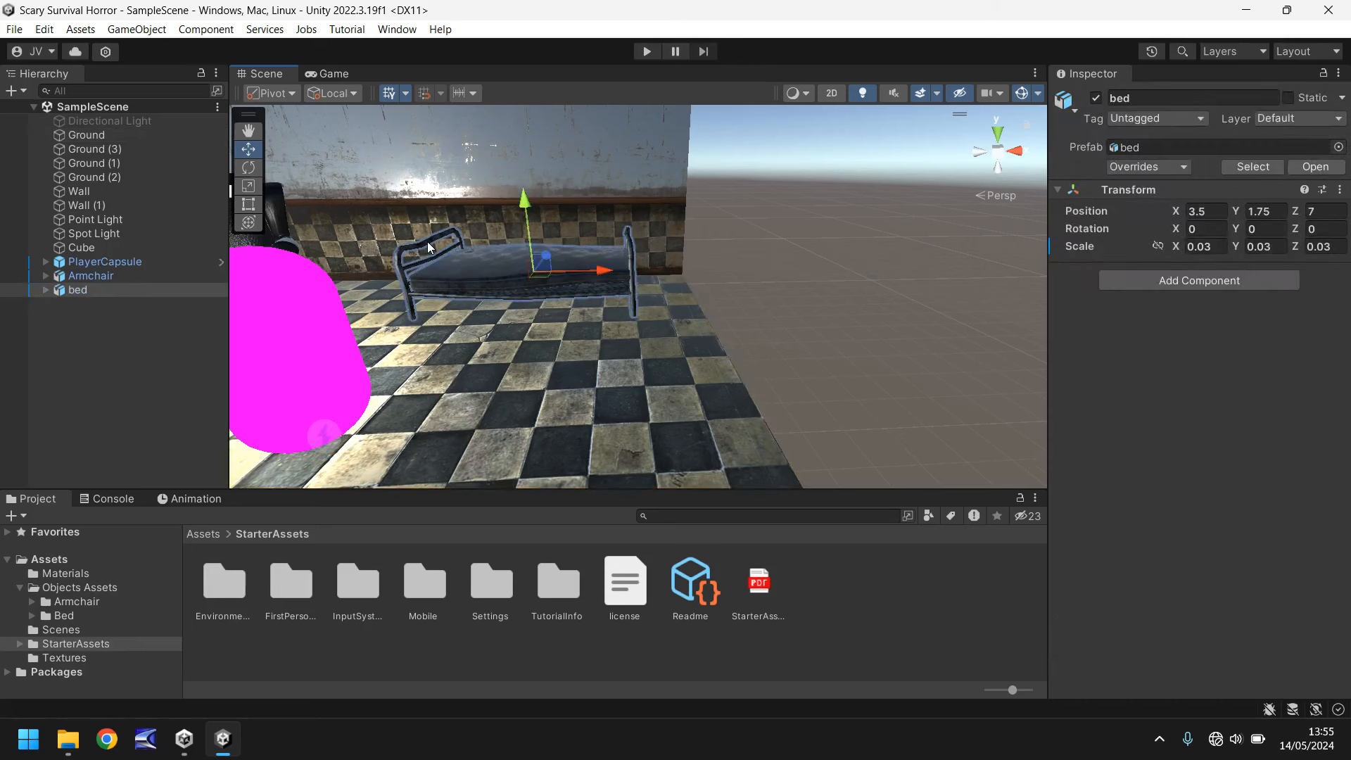
left_click(68, 289)
left_click(48, 289)
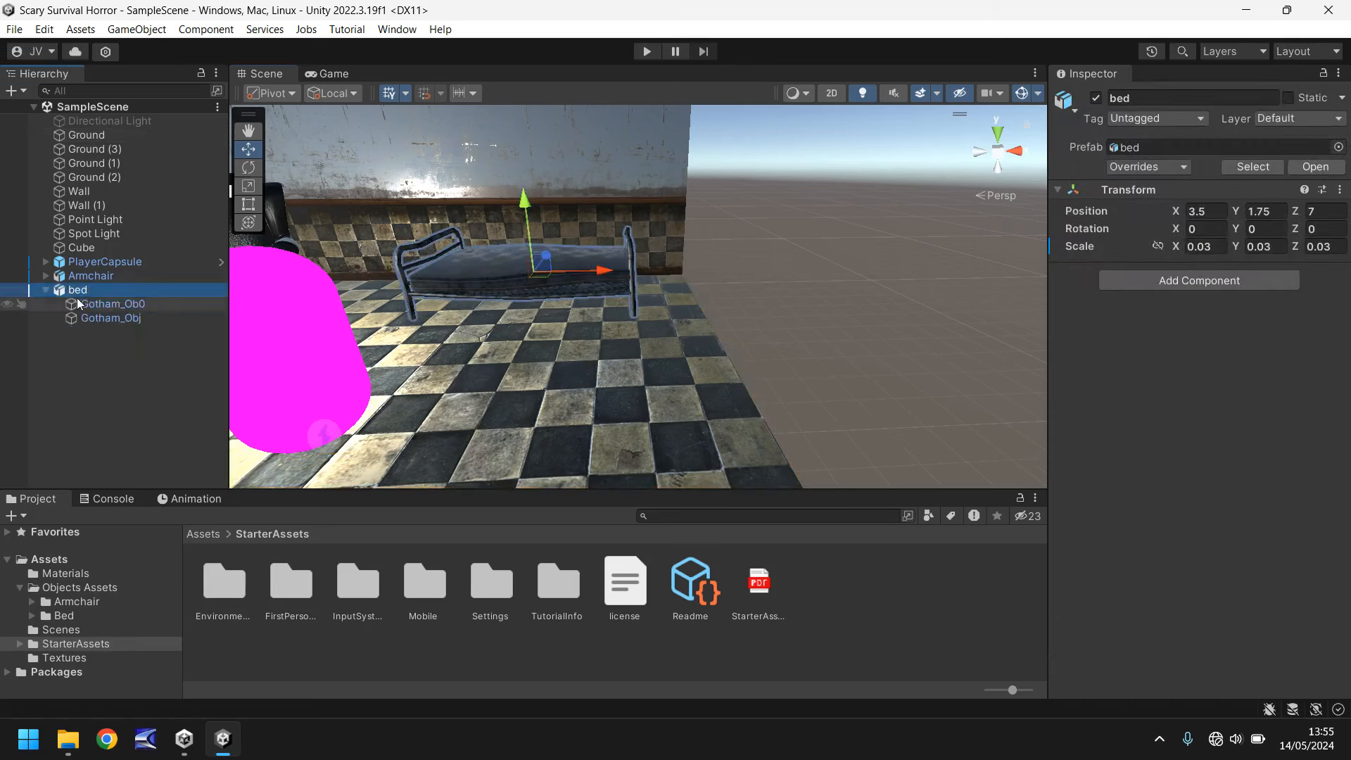
left_click(101, 306)
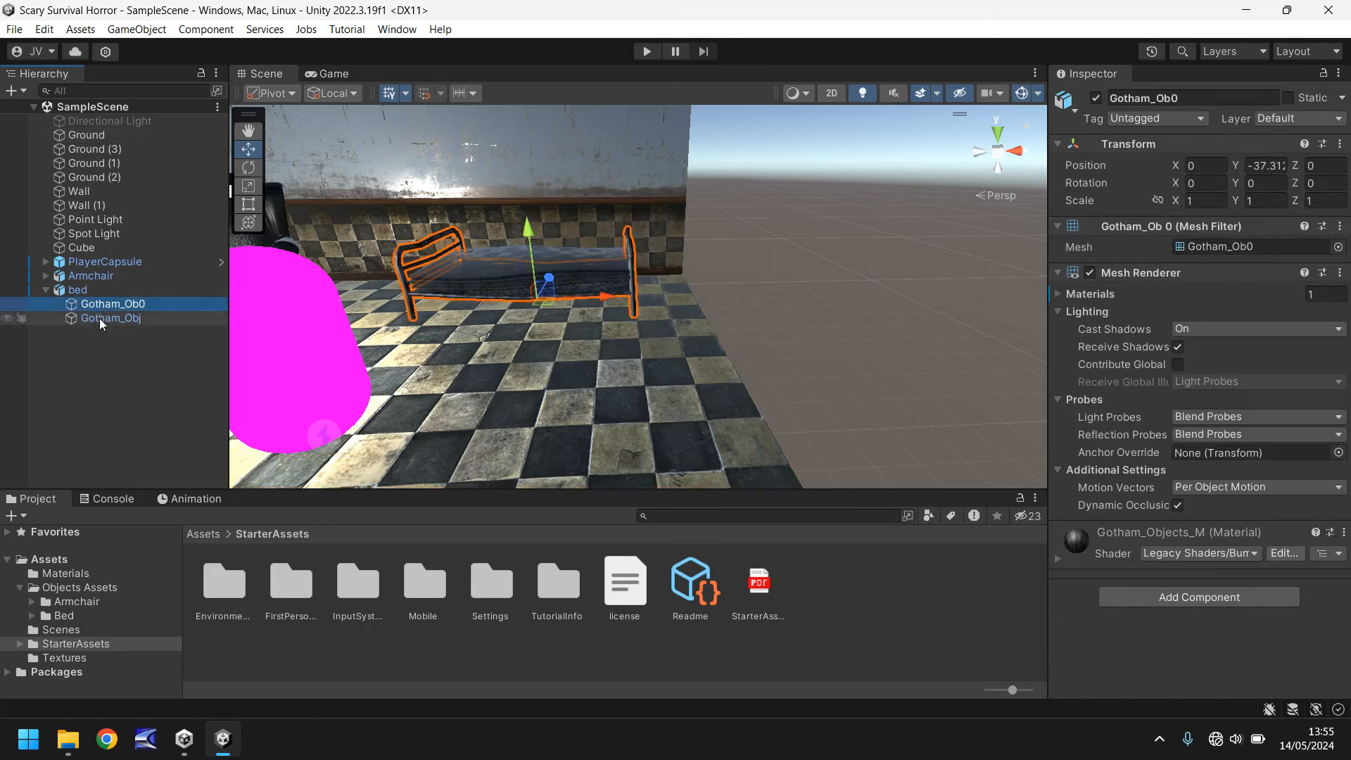
left_click(100, 318)
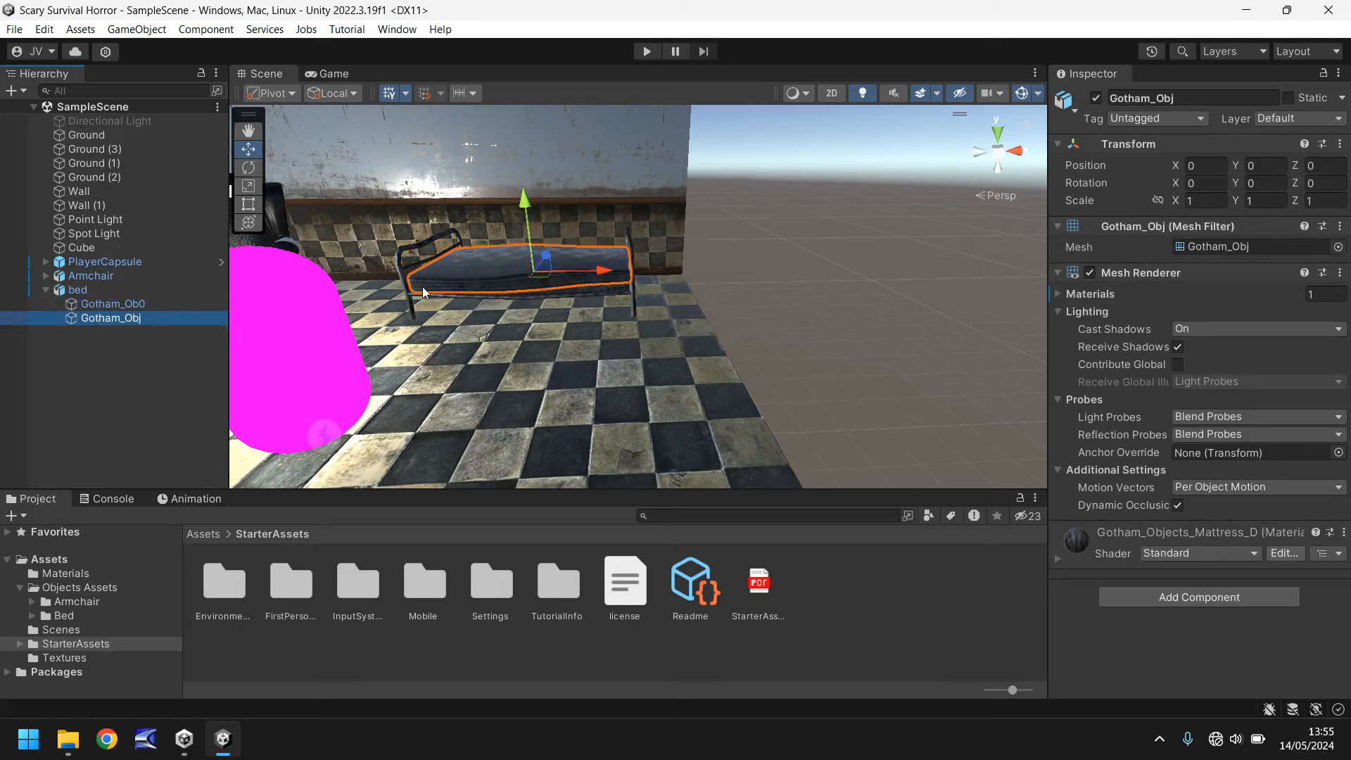
scroll(481, 287, "up", 5)
scroll(481, 286, "down", 4)
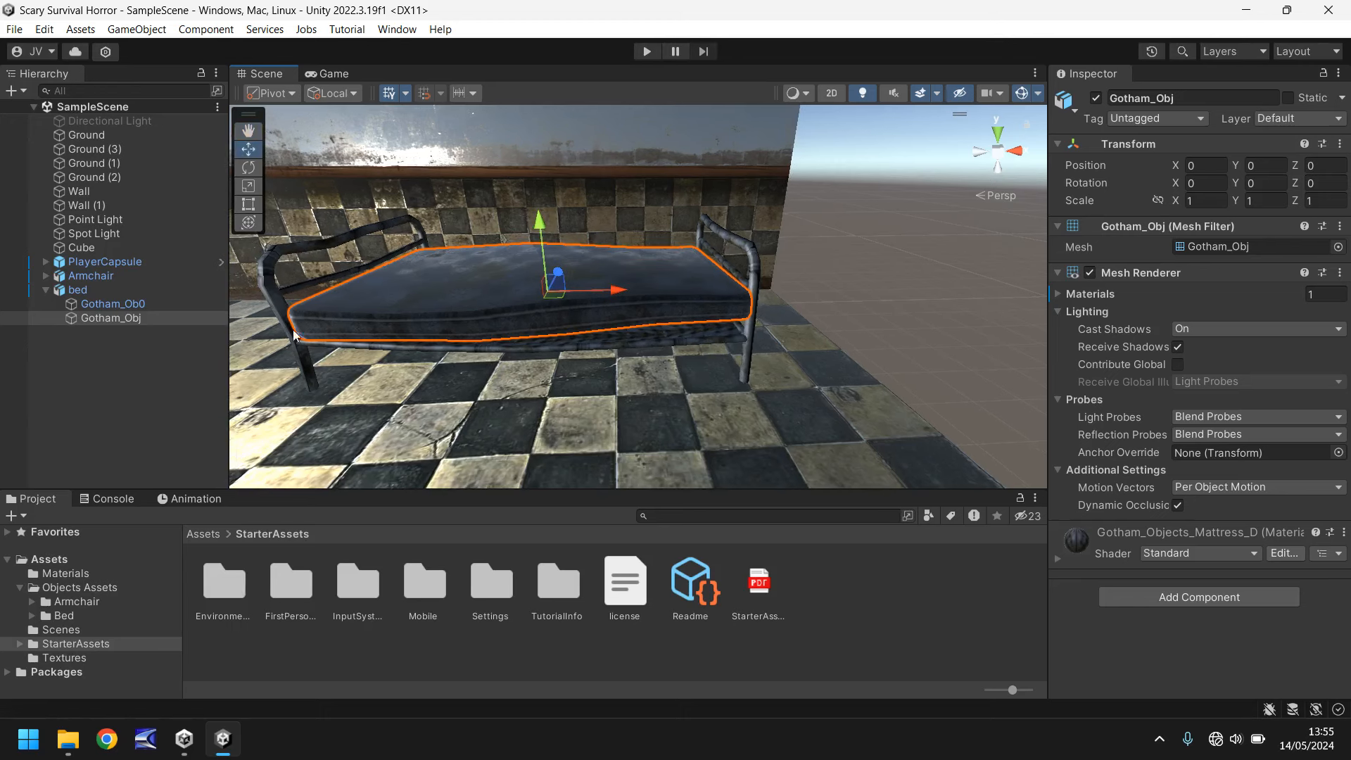
- Play-test the scene by walking the player into the bed to check its collision, and stop the game
left_click(645, 51)
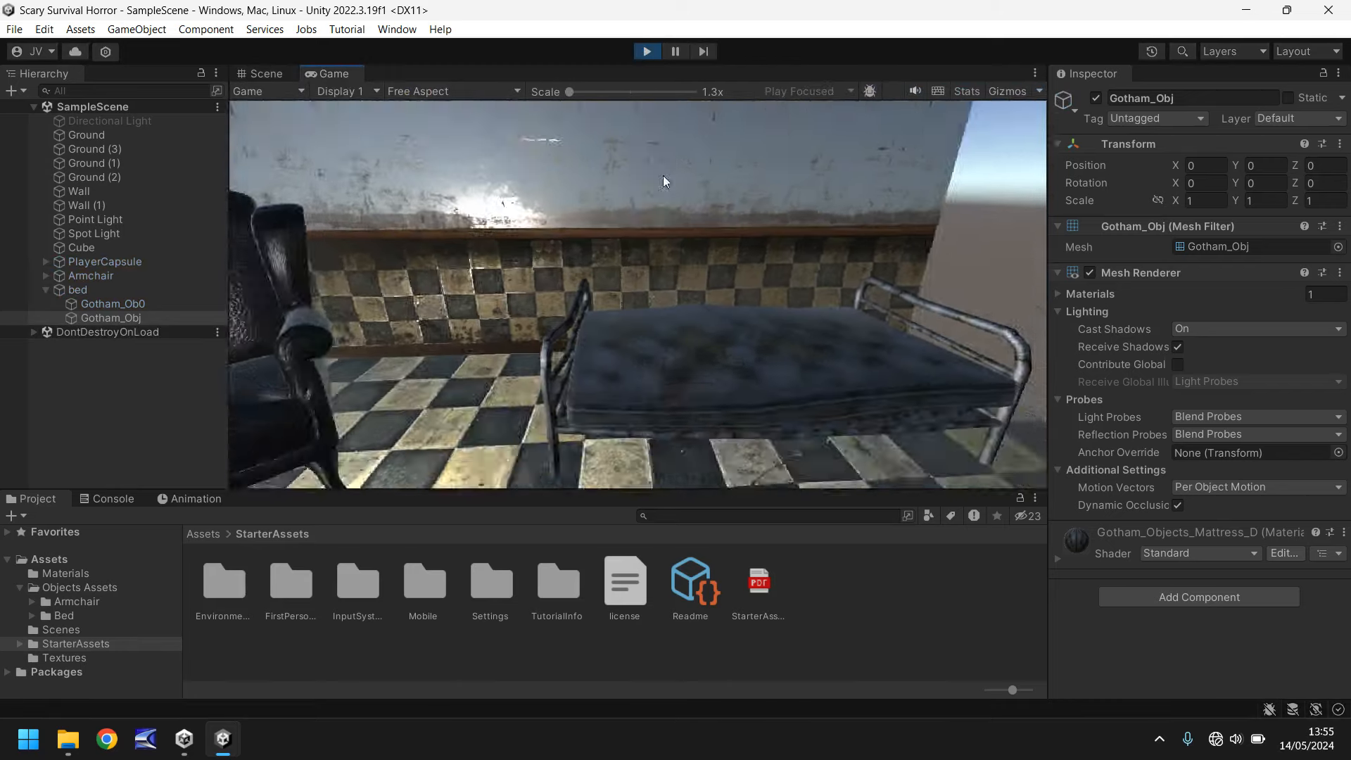
key("w")
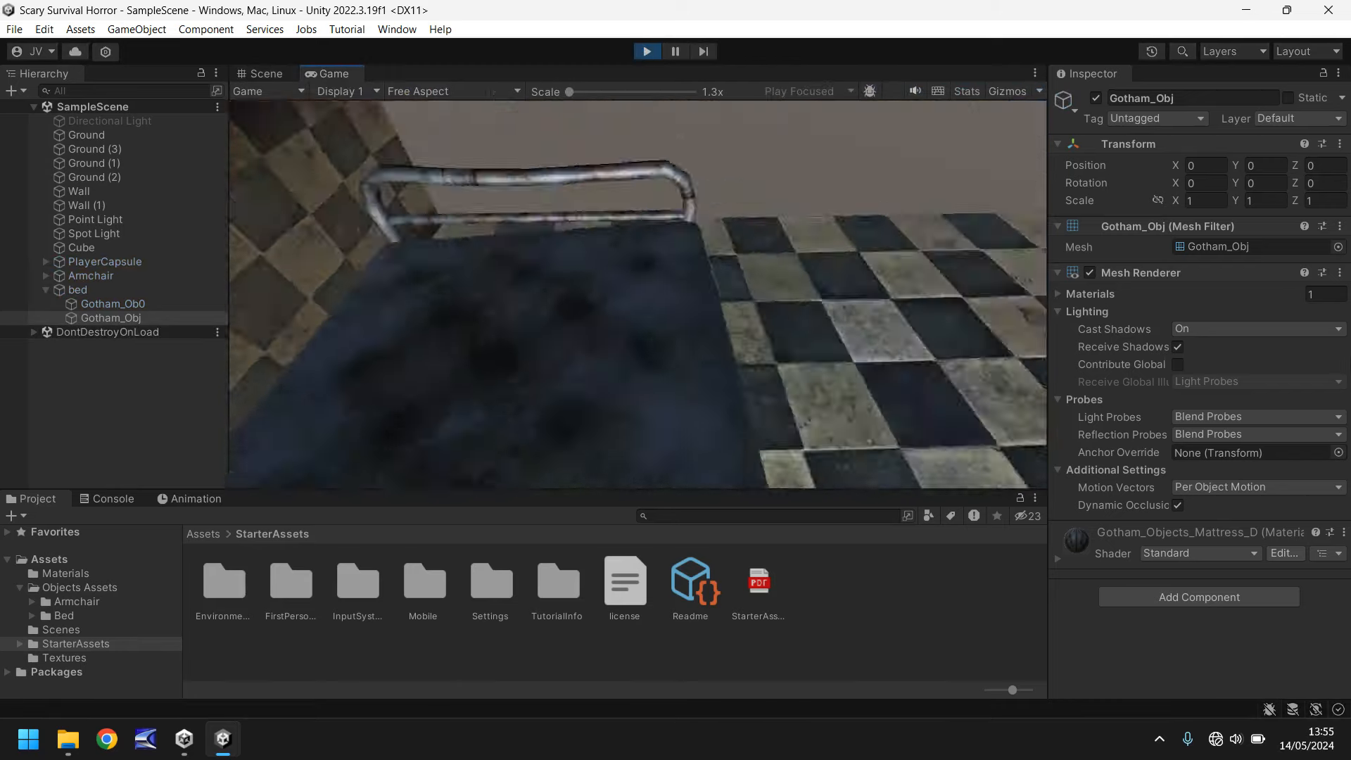
key("w")
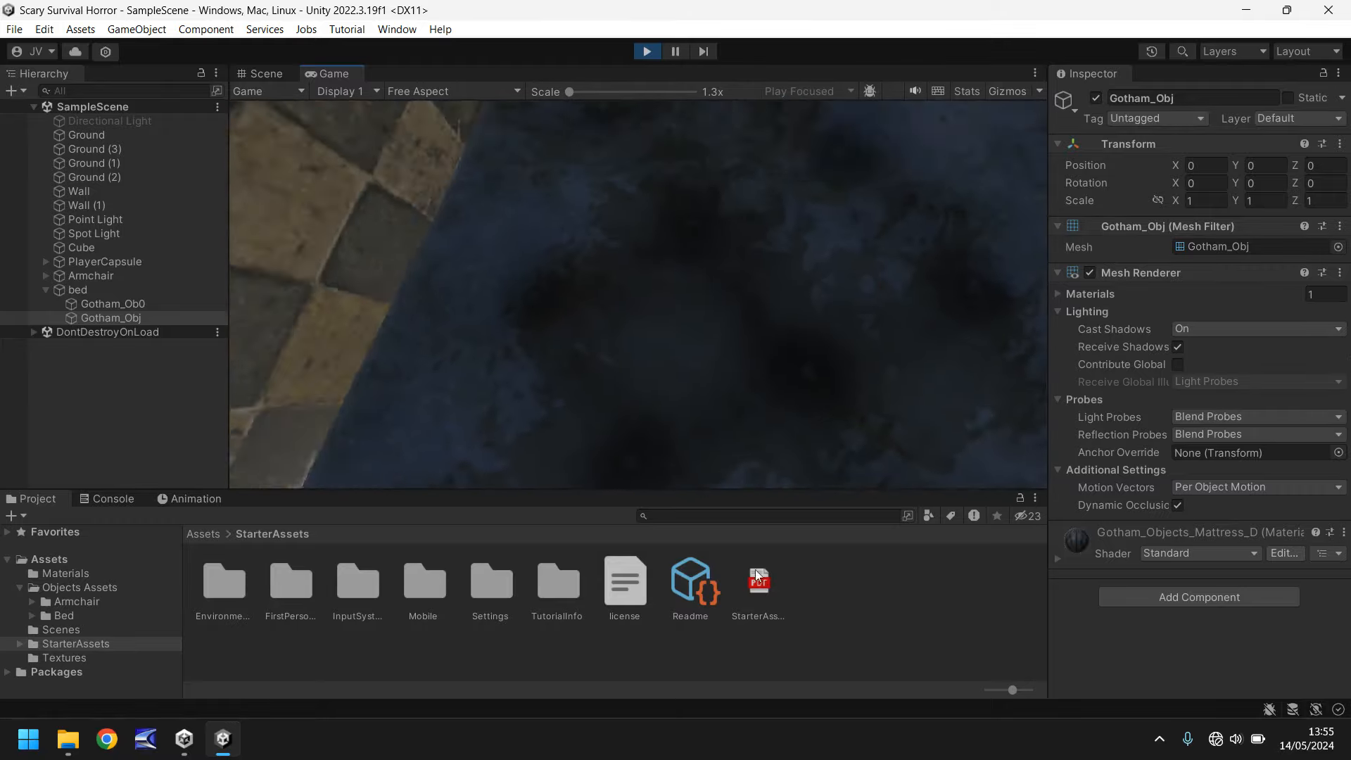
key("w")
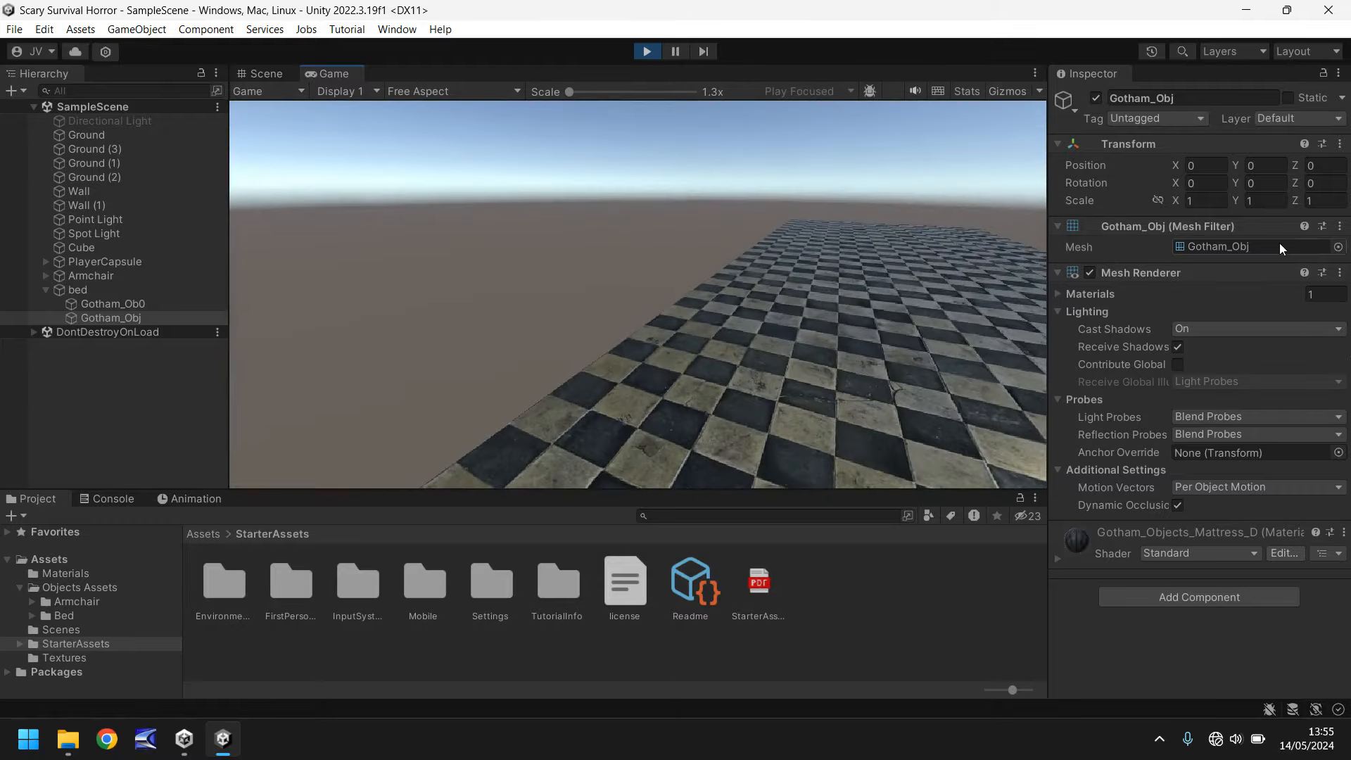
key("ctrl+p")
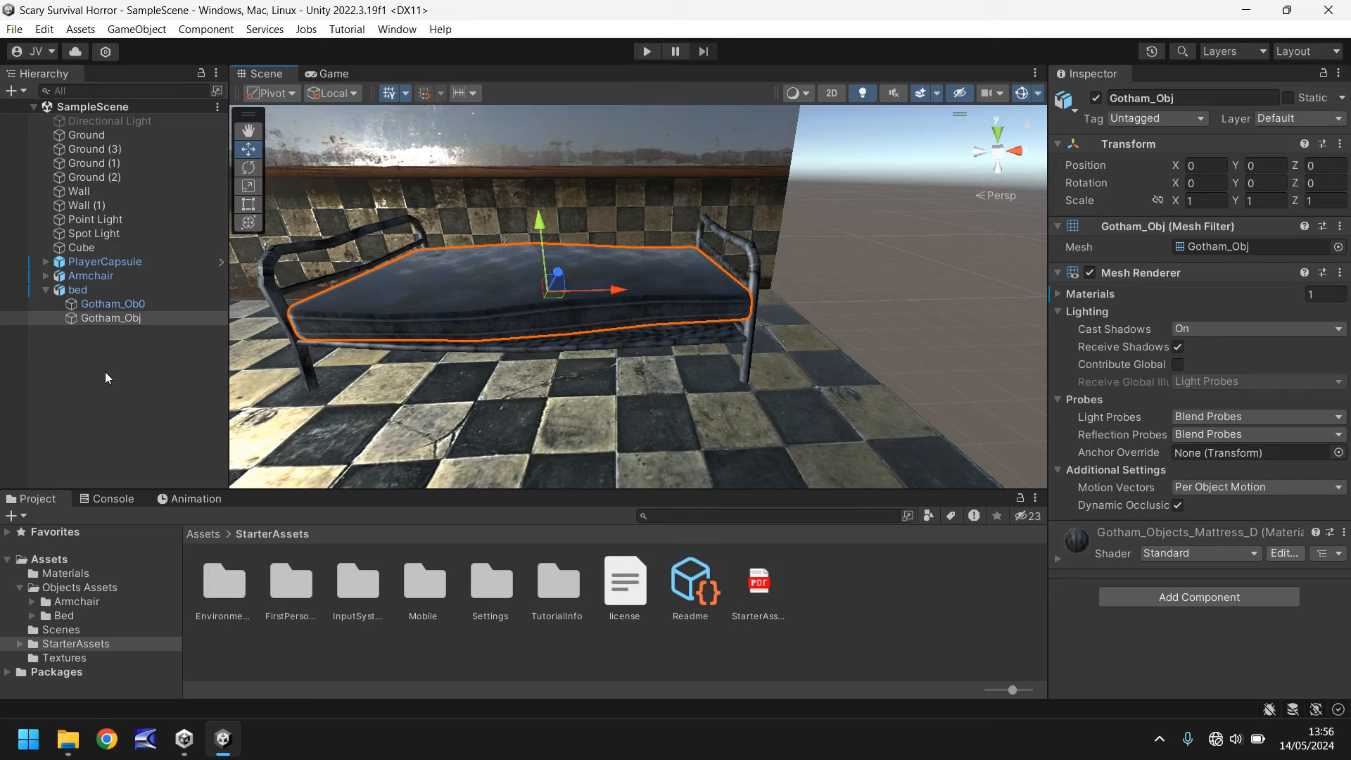
- Try a physics Box Collider on the parent bed object and remove that component again
left_click(86, 290)
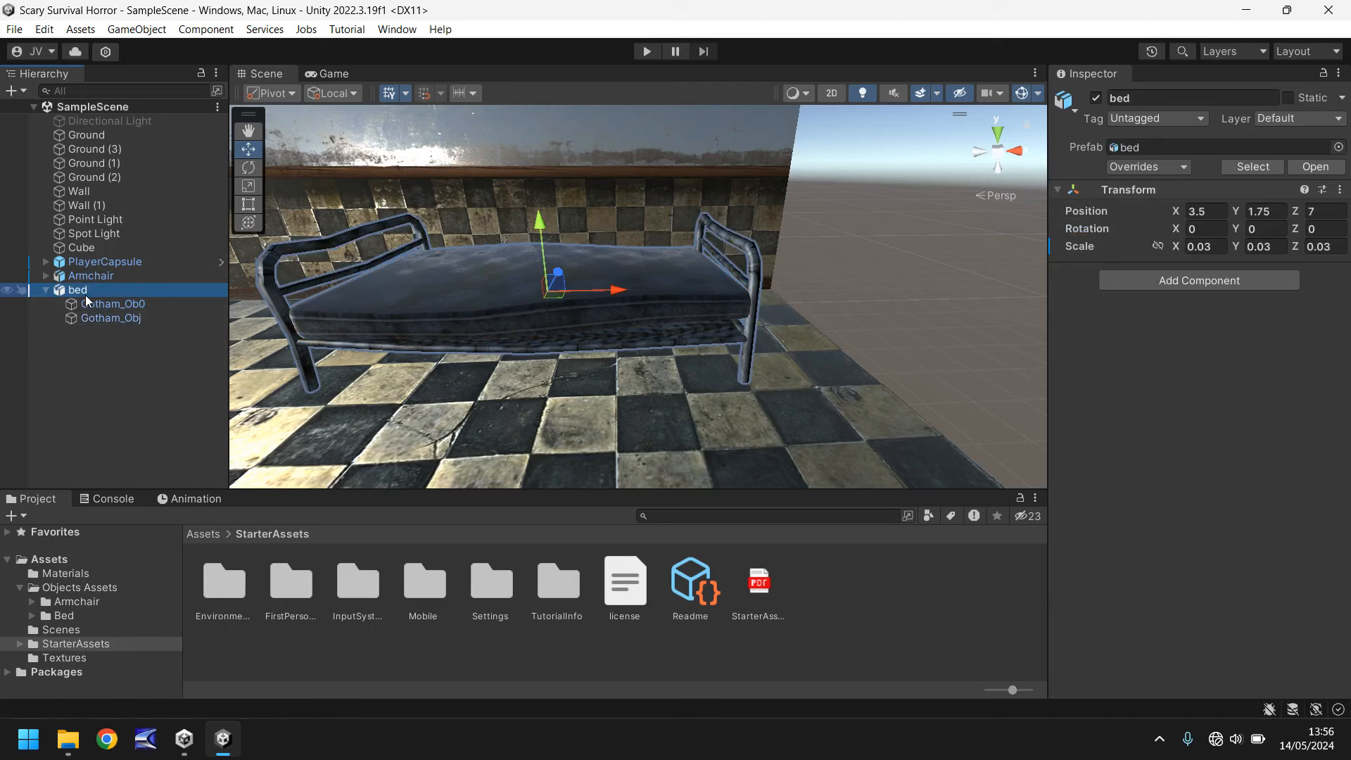
left_click(1173, 281)
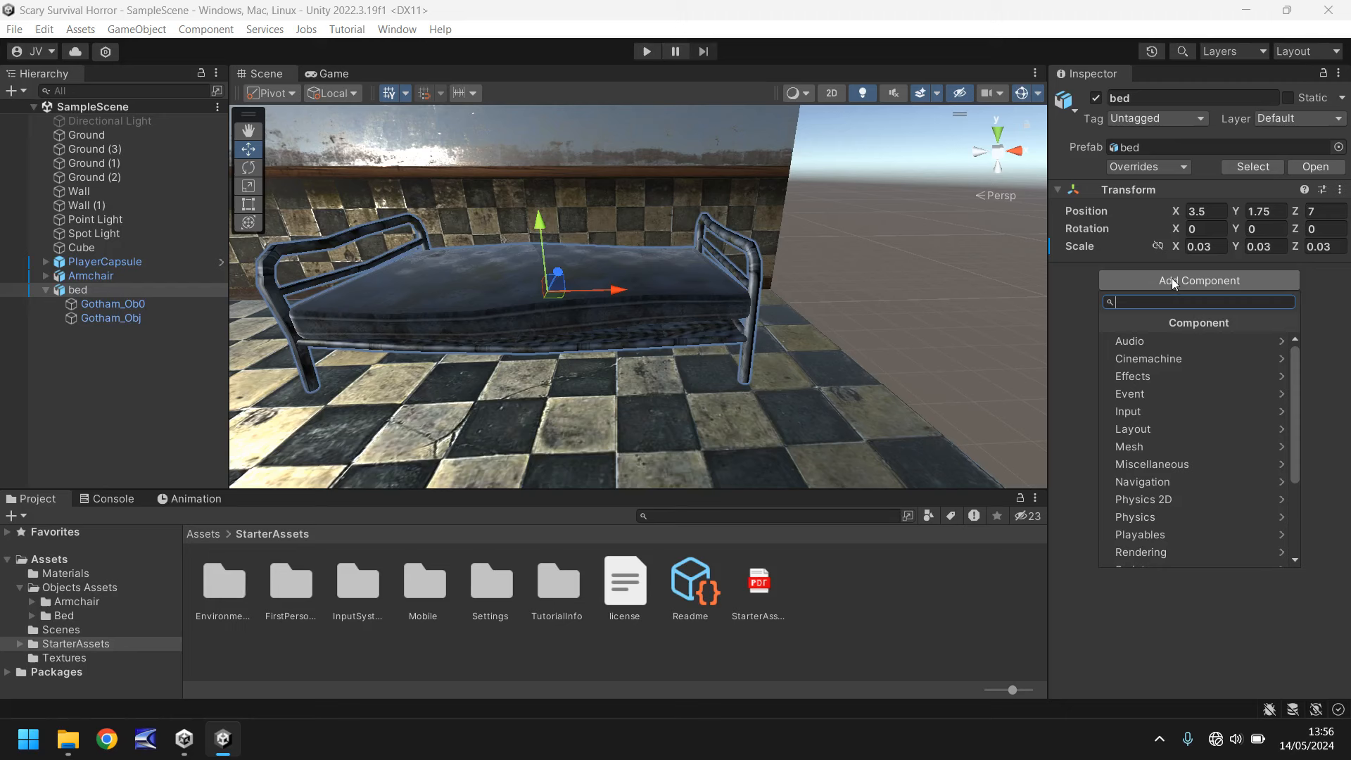
left_click(1160, 518)
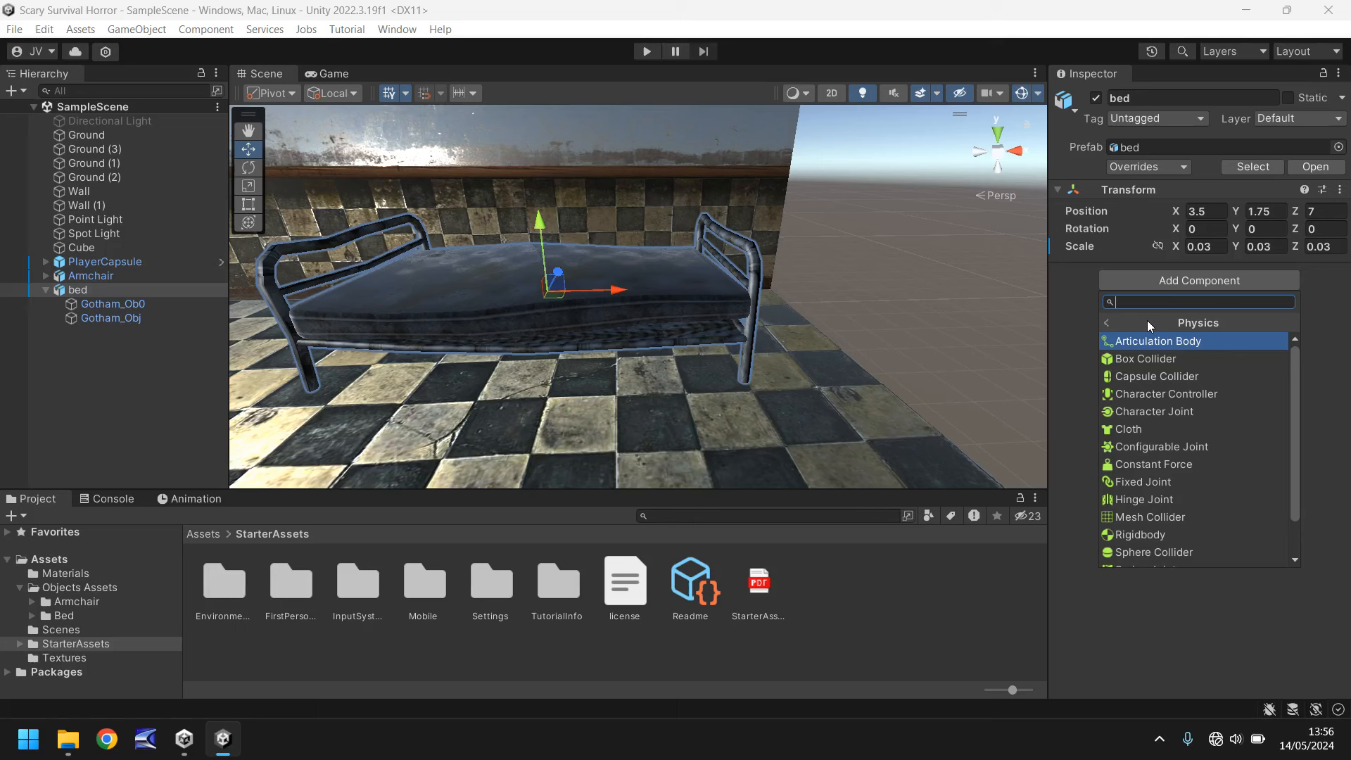
left_click(1156, 358)
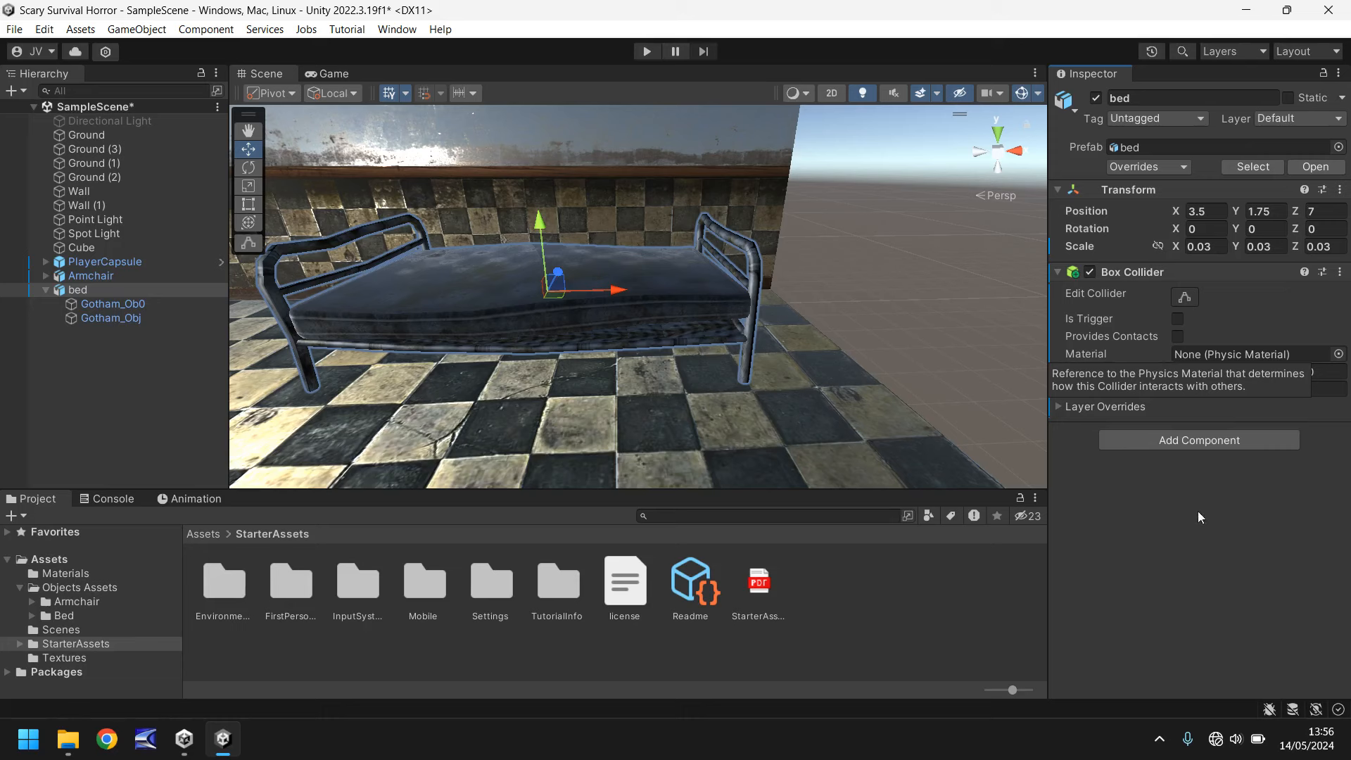
middle_click_drag(419, 275, 975, 384)
left_click_drag(665, 387, 756, 310, "alt")
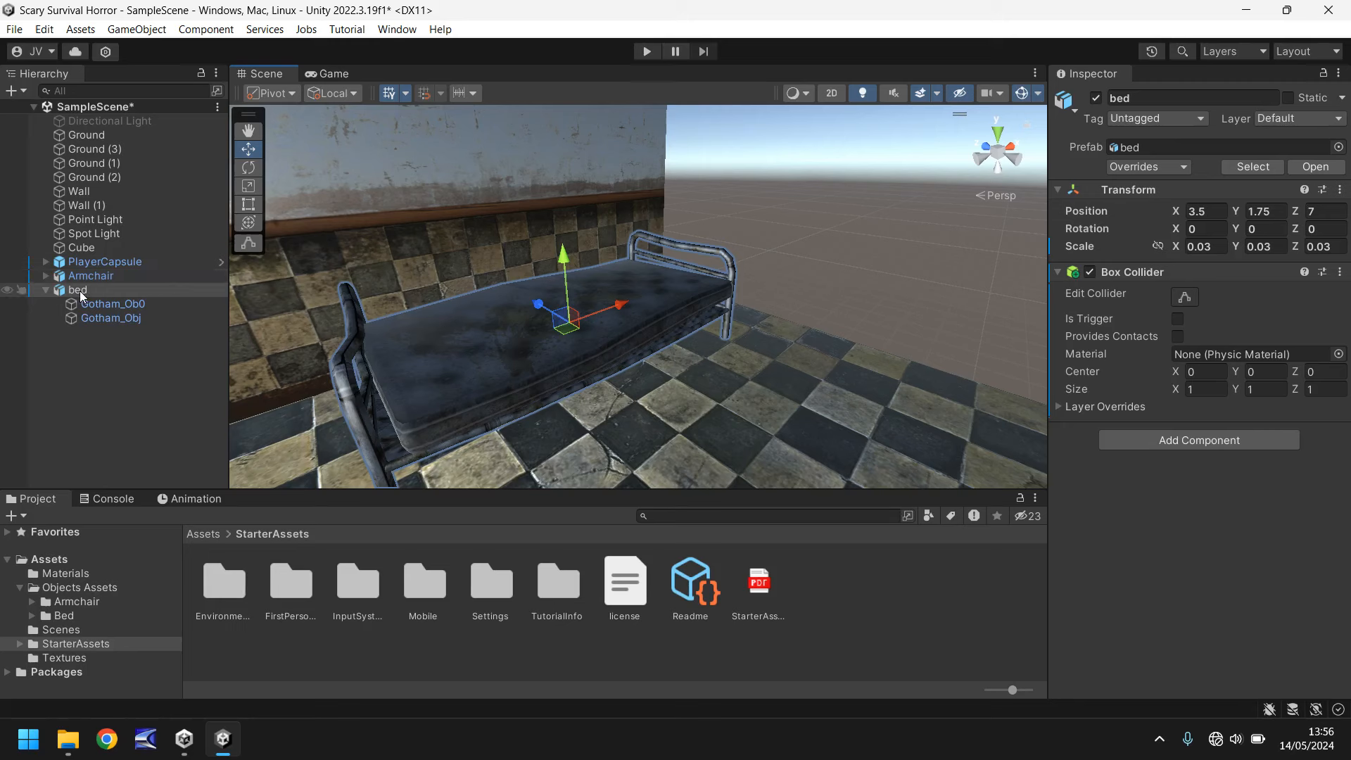
right_click(1119, 276)
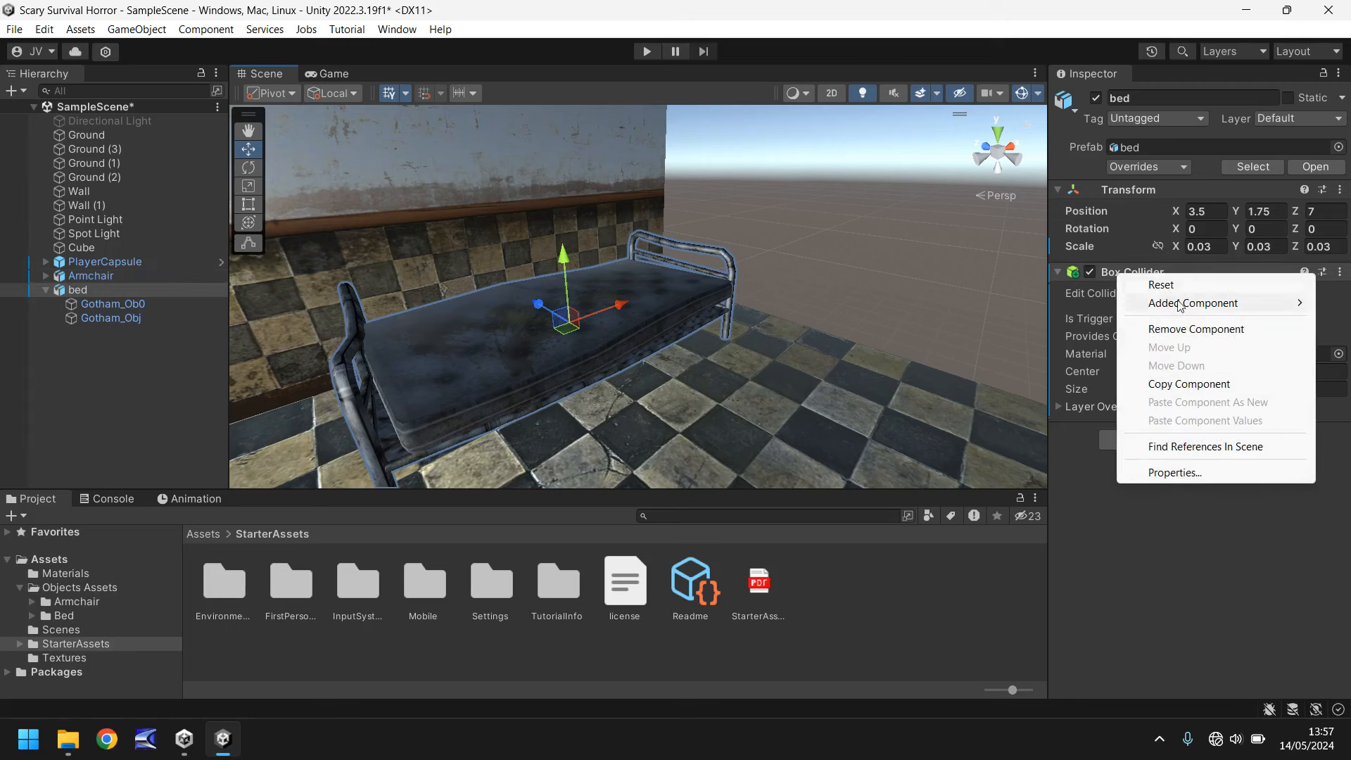
left_click(1197, 330)
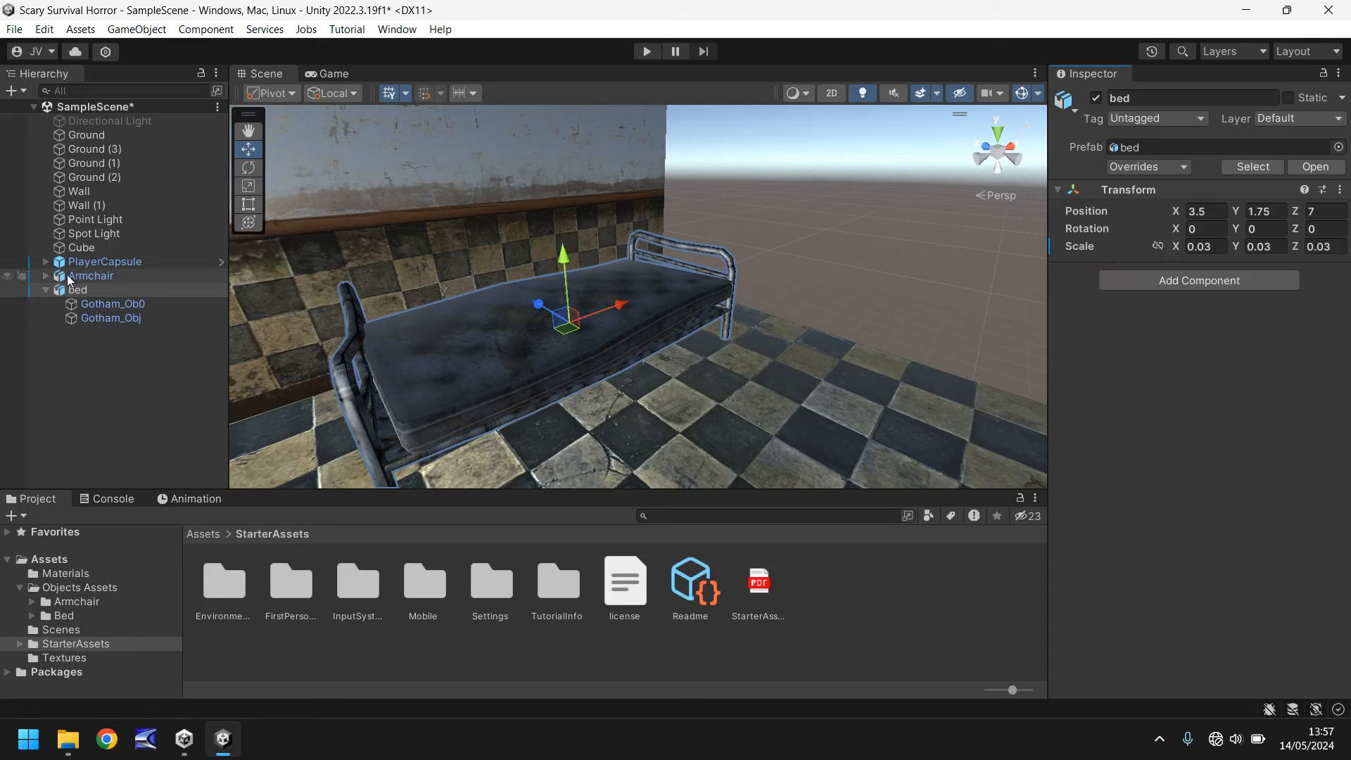
- Add a physics Box Collider to the bed frame mesh Gotham_Ob0
left_click(106, 320)
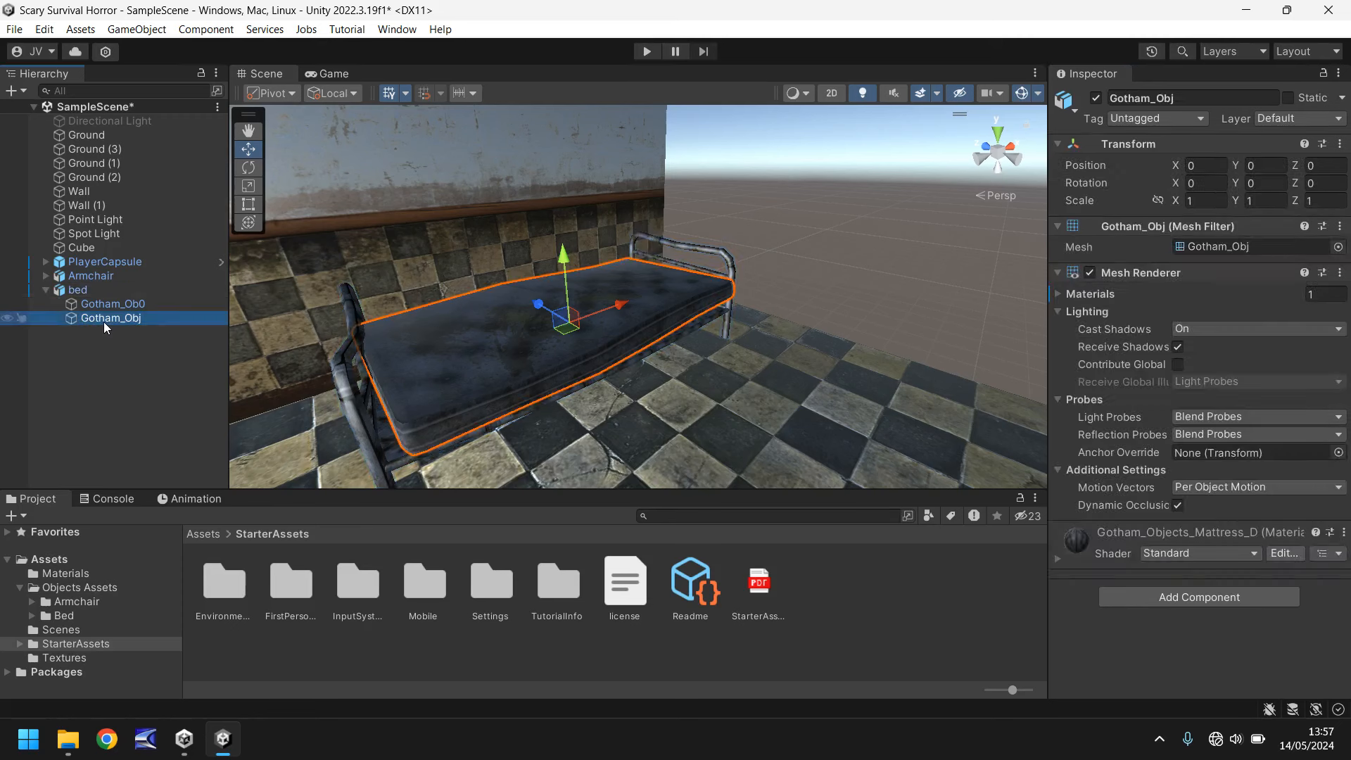
left_click(102, 305)
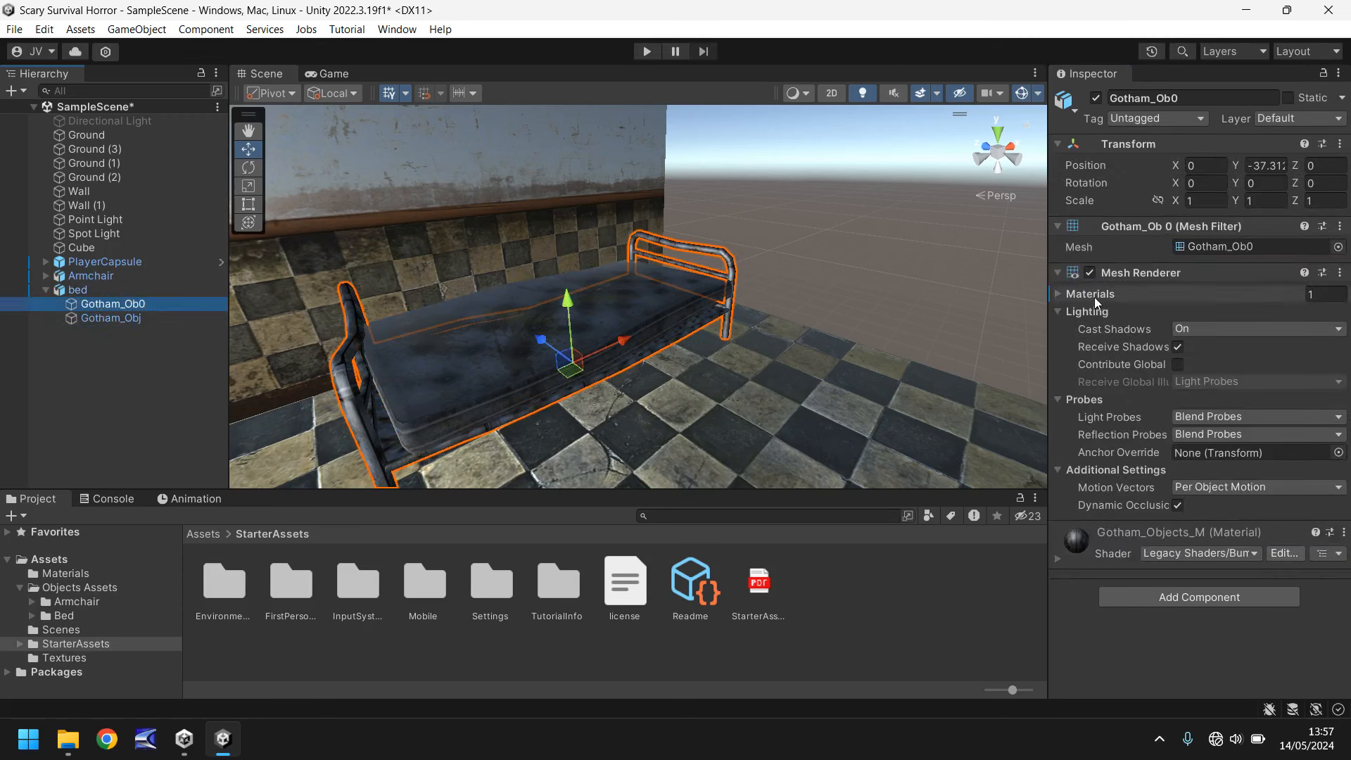
left_click(1191, 598)
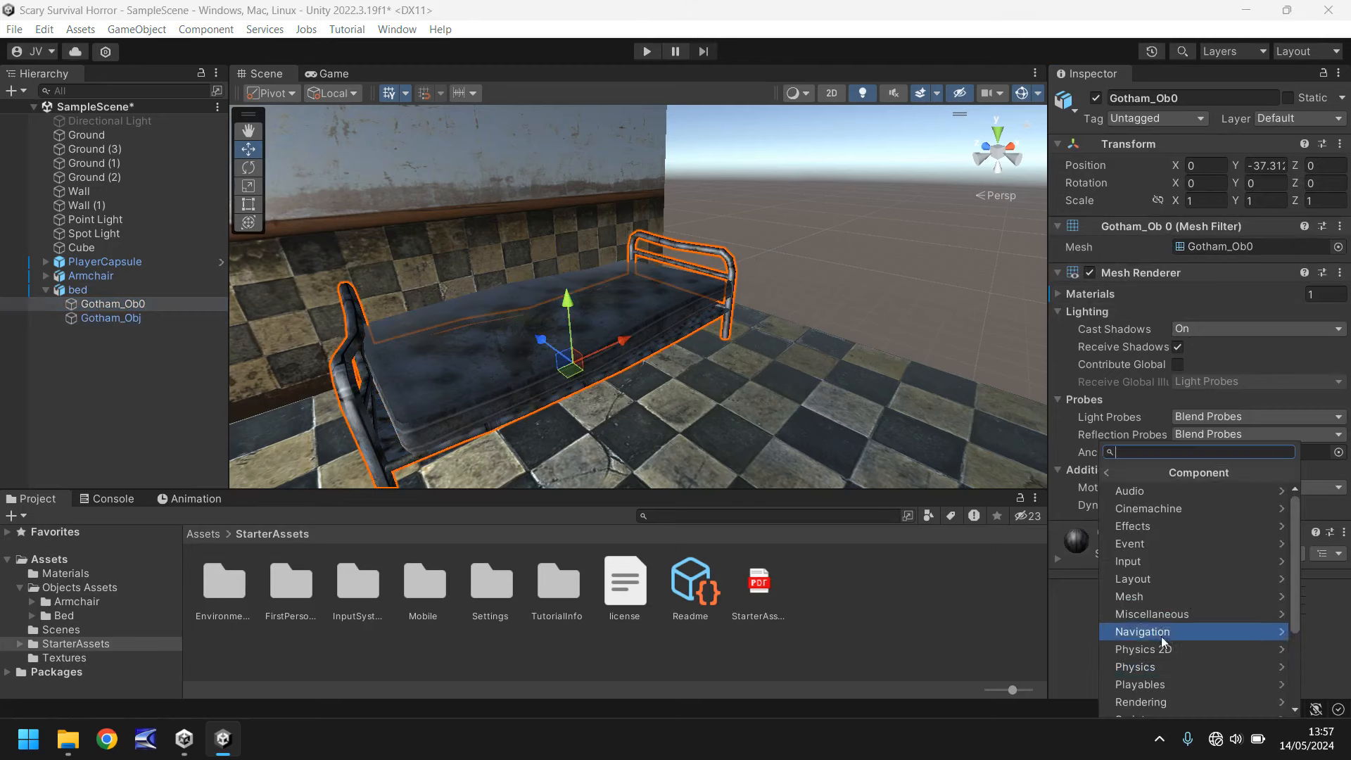
left_click(1196, 667)
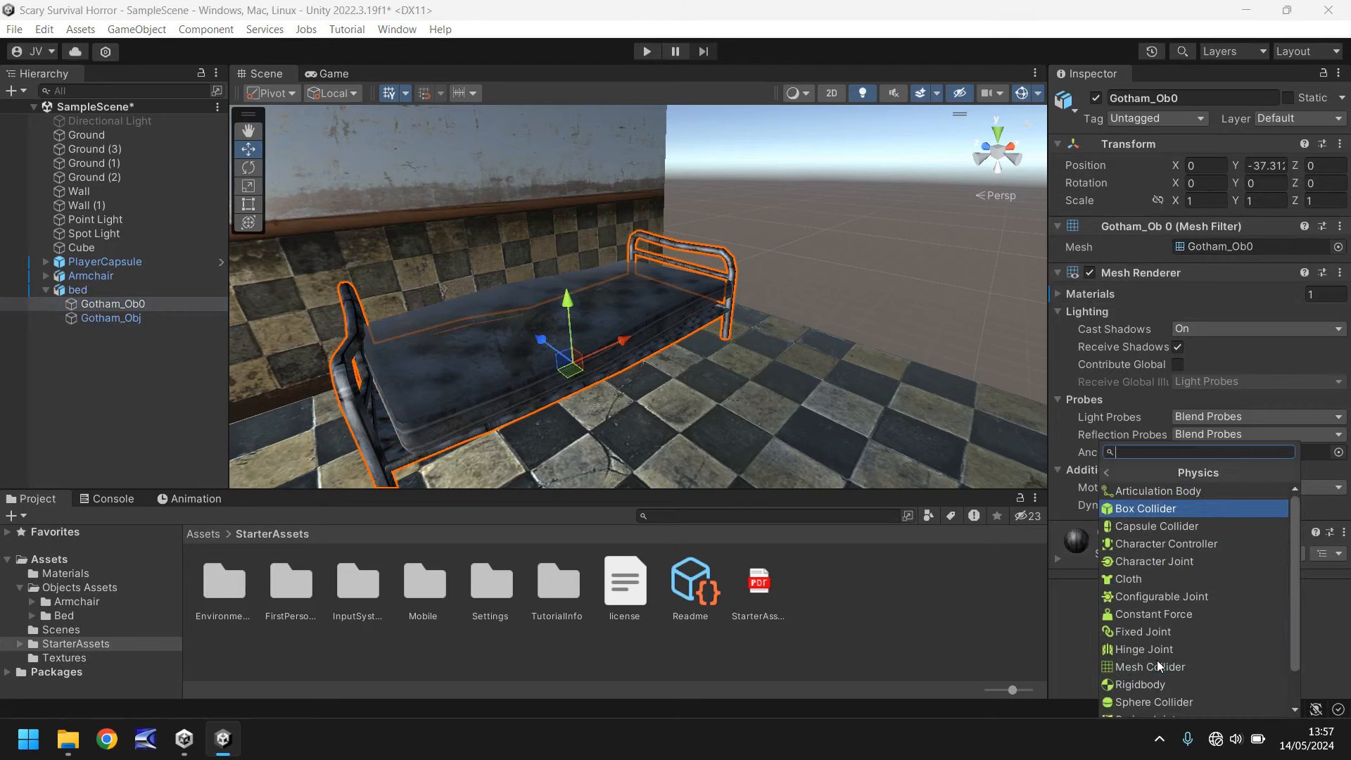
left_click(1146, 510)
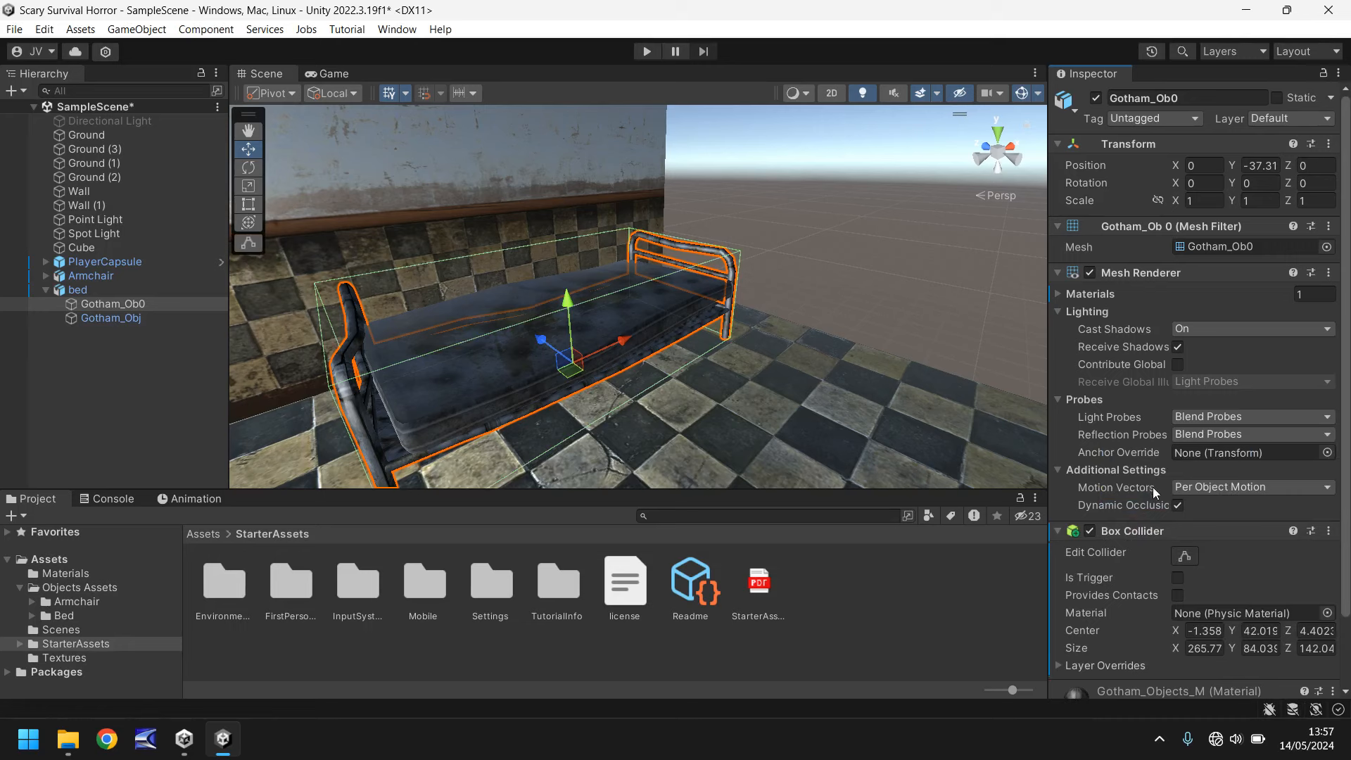
- Disable the Box Collider on the bed frame mesh Gotham_Ob0 and try a physics Mesh Collider in its place
scroll(1143, 490, "down", 3)
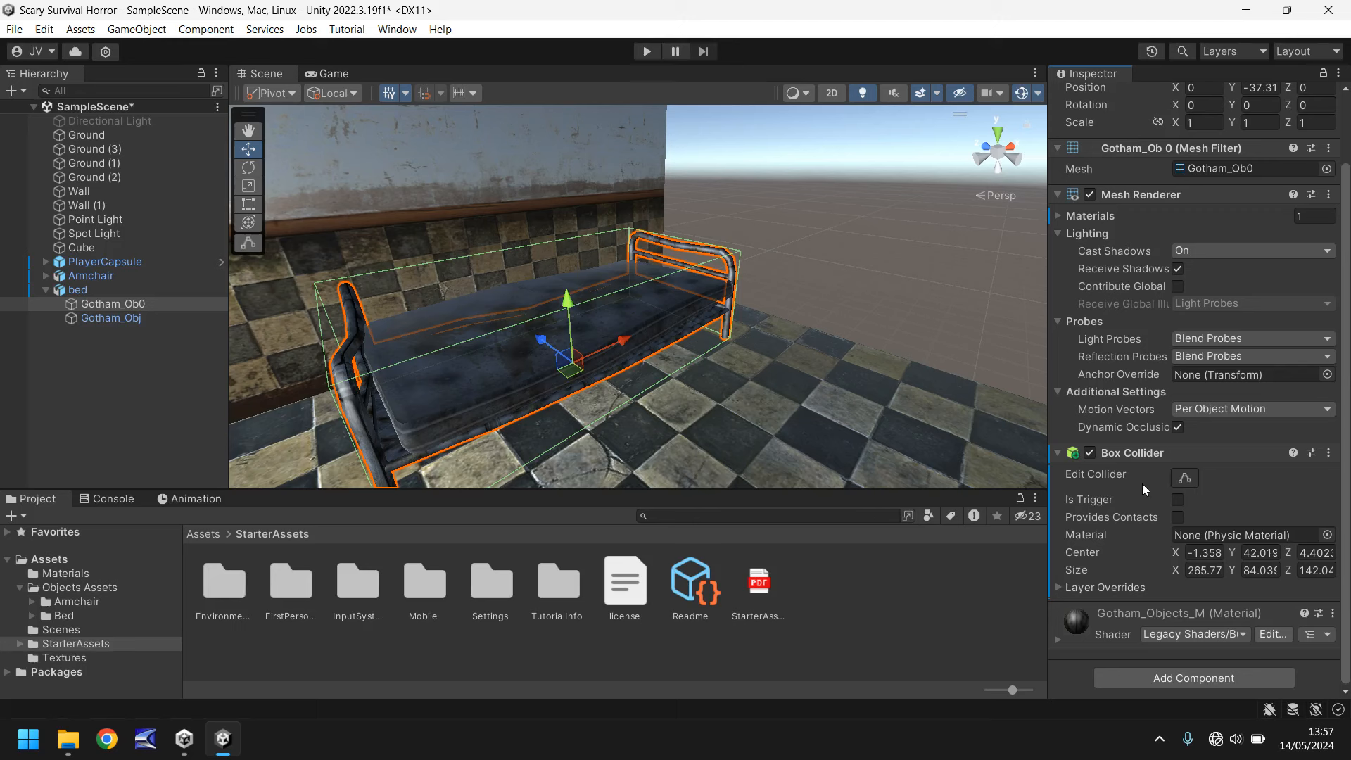
left_click(1091, 454)
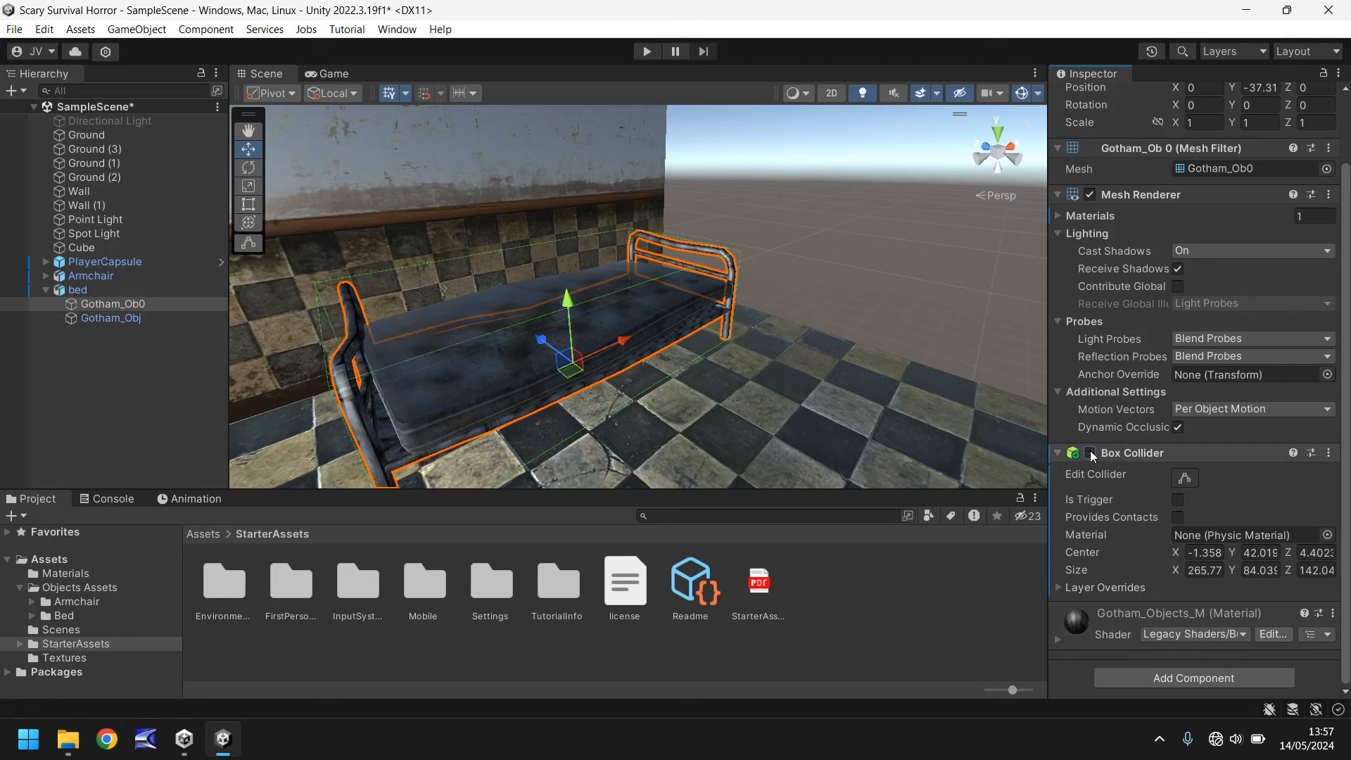
left_click(1157, 676)
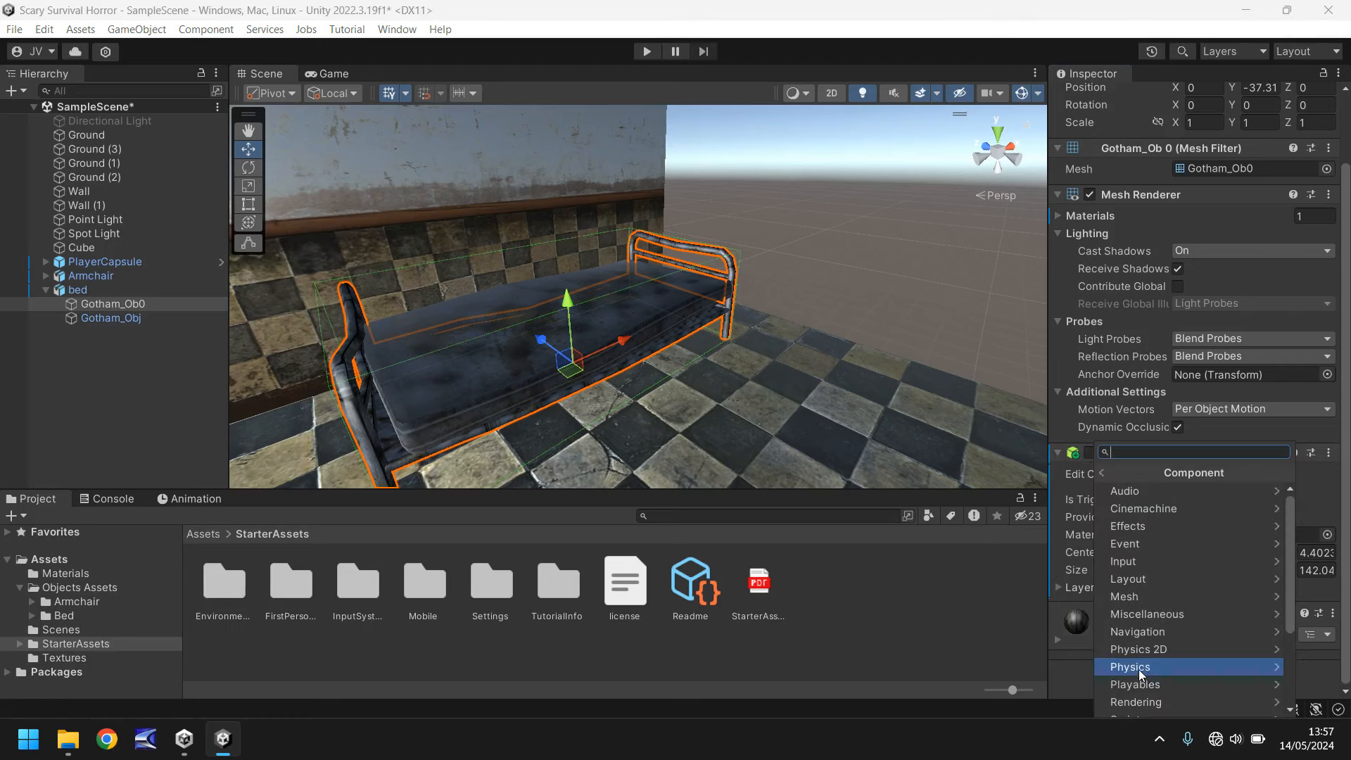
left_click(1141, 668)
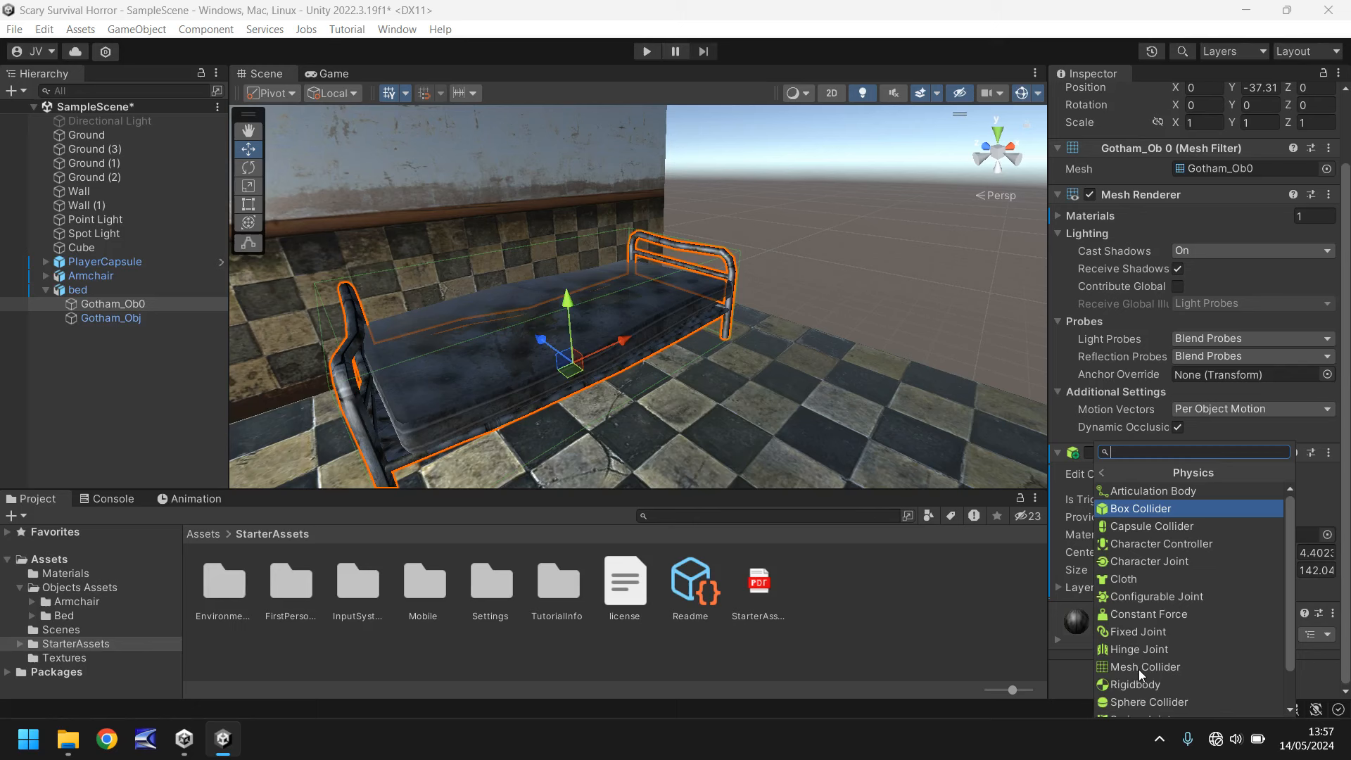
left_click(1154, 669)
middle_click_drag(817, 291, 771, 201)
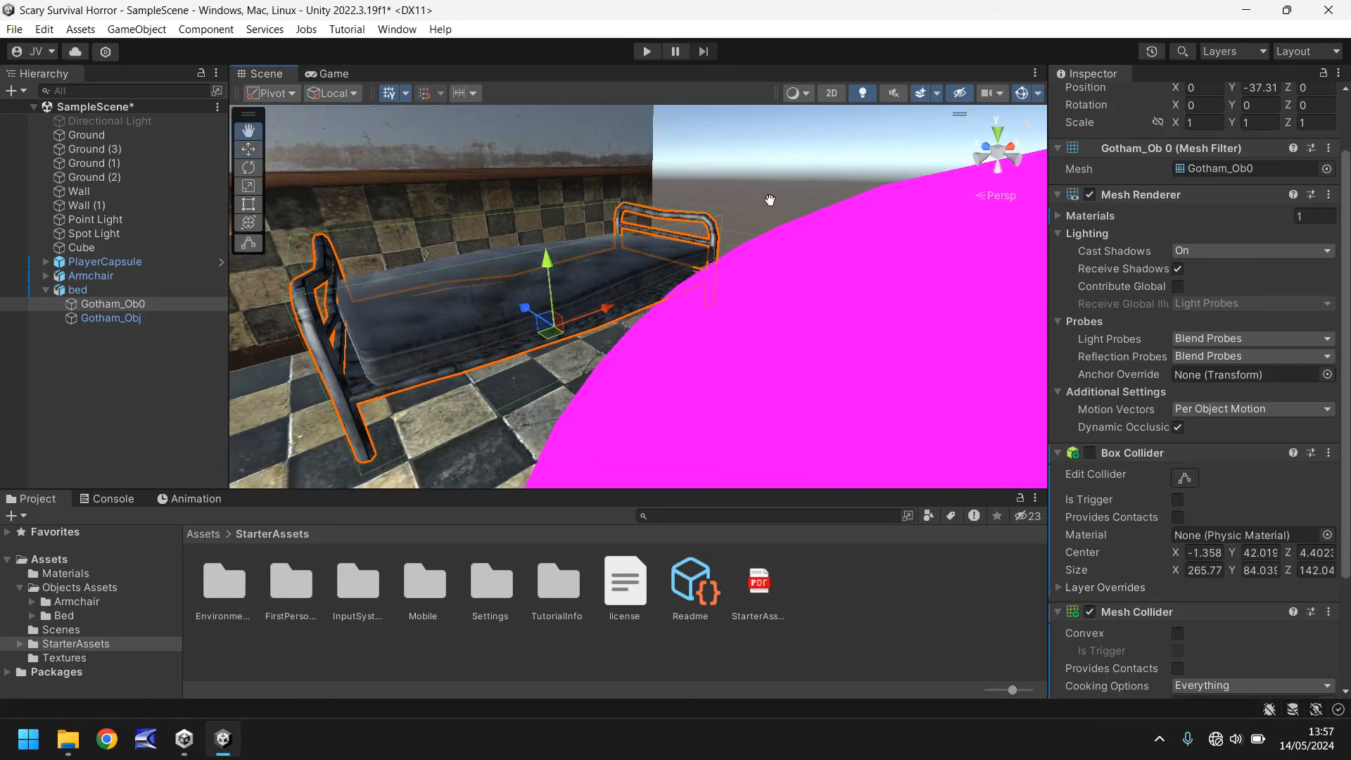
middle_click_drag(590, 204, 704, 215)
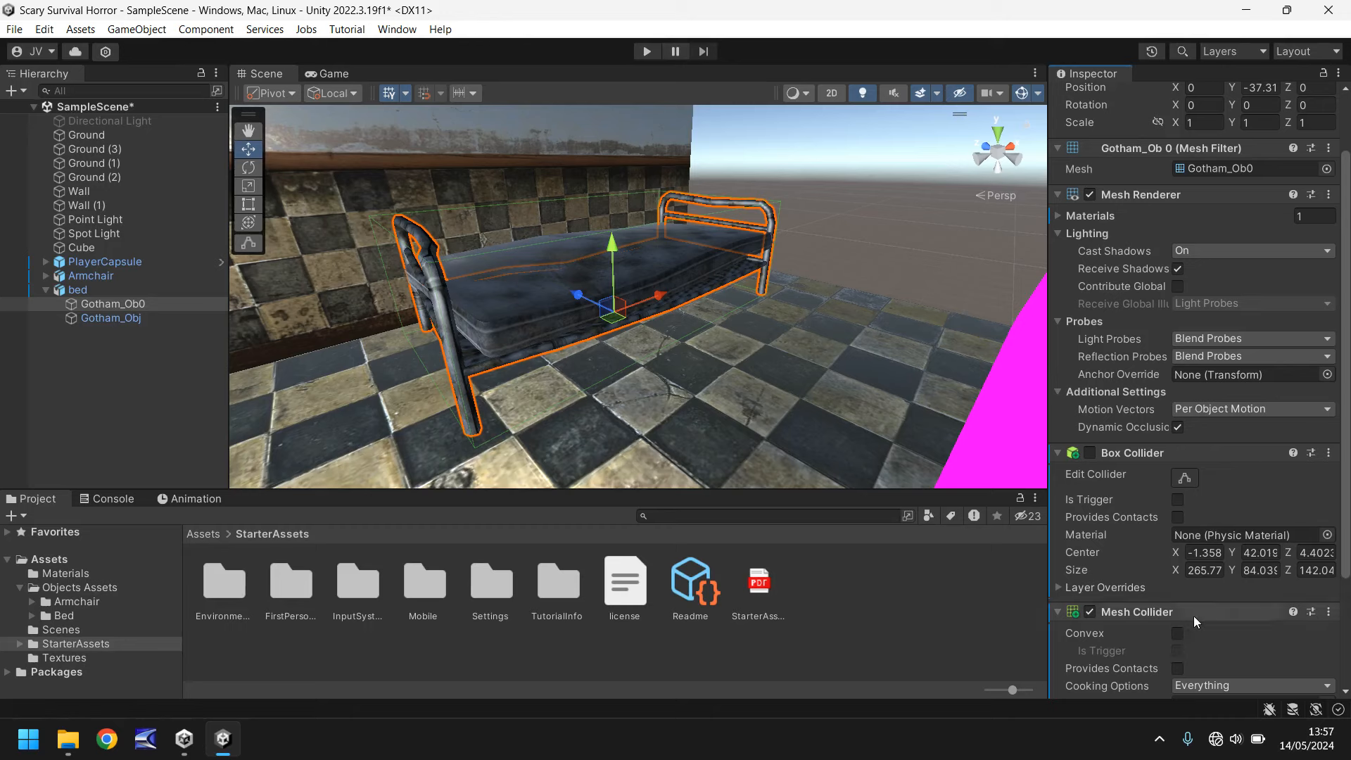
- Make the bed frame's Mesh Collider convex and examine its outline around the bed
left_click(1180, 634)
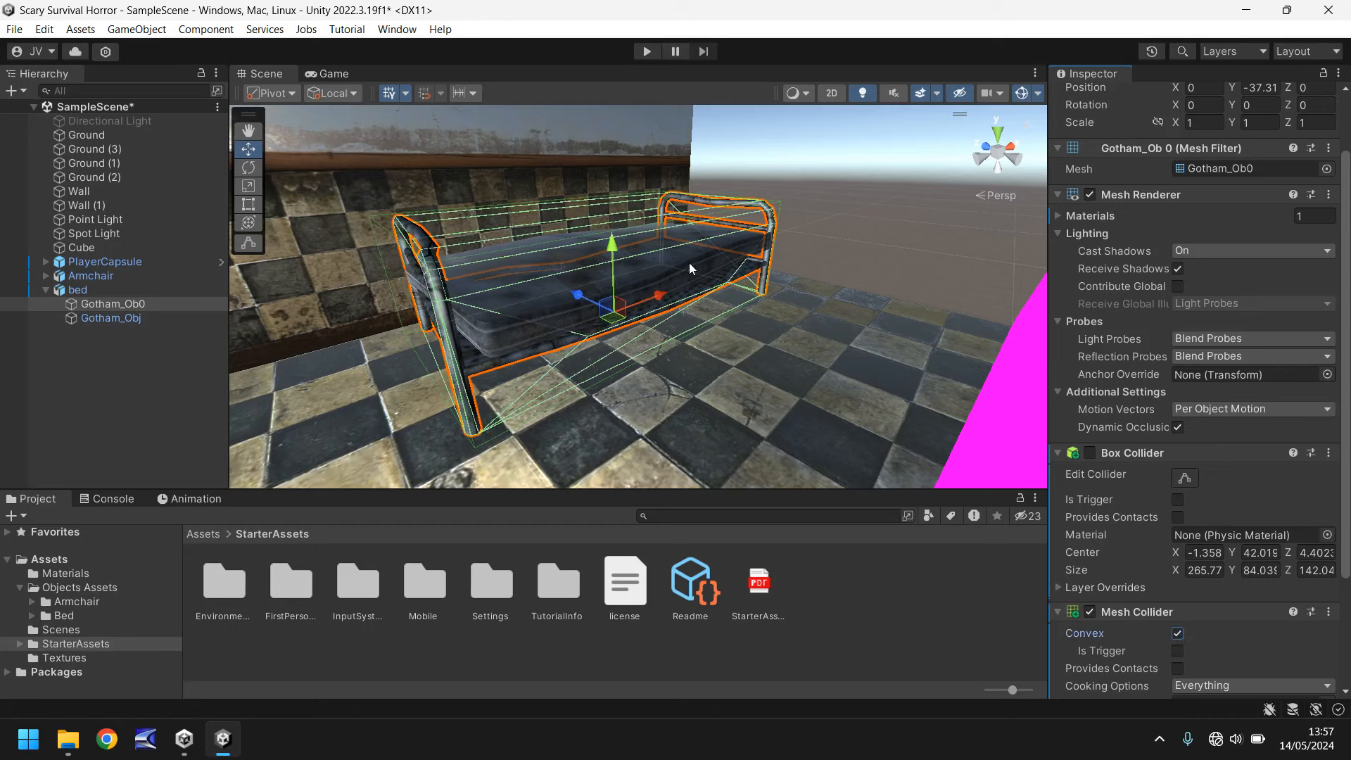
middle_click_drag(571, 343, 764, 387)
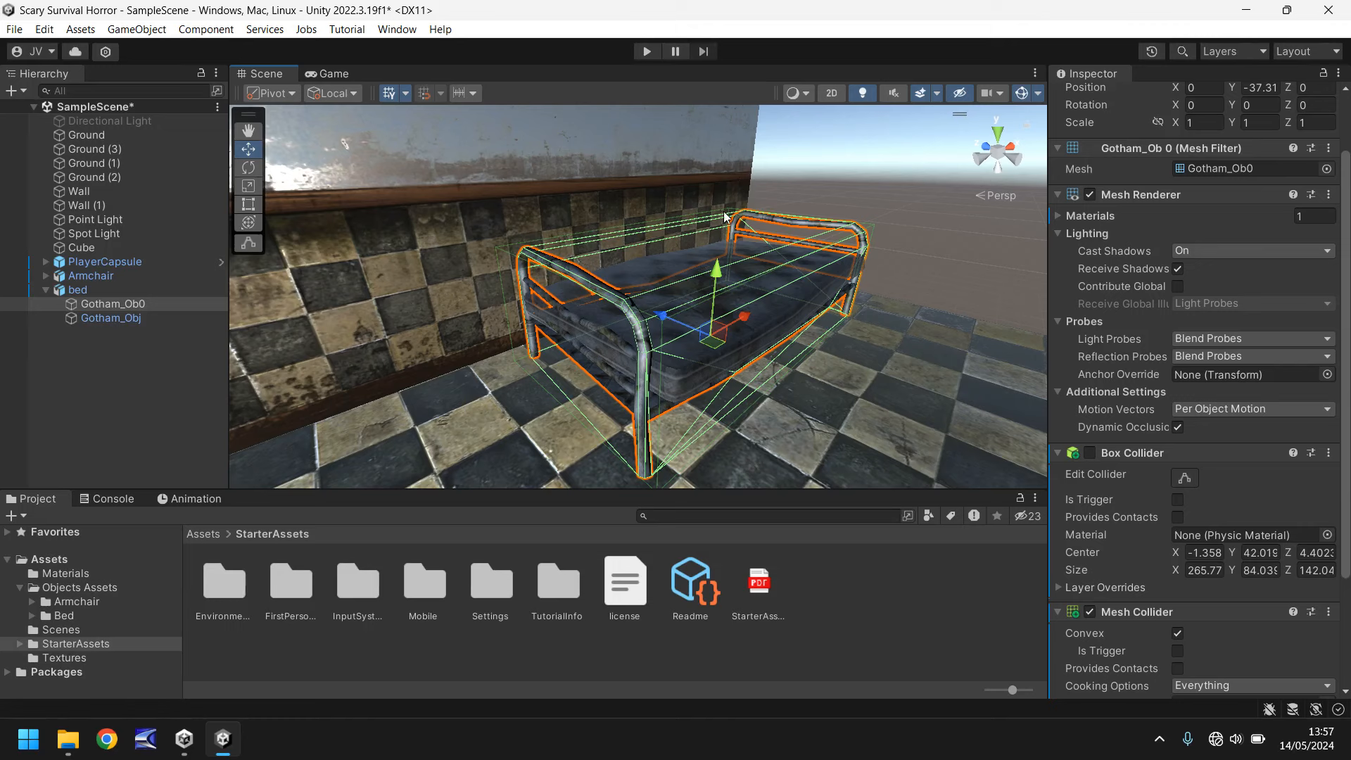
right_click_drag(725, 217, 831, 232)
middle_click_drag(682, 263, 820, 246)
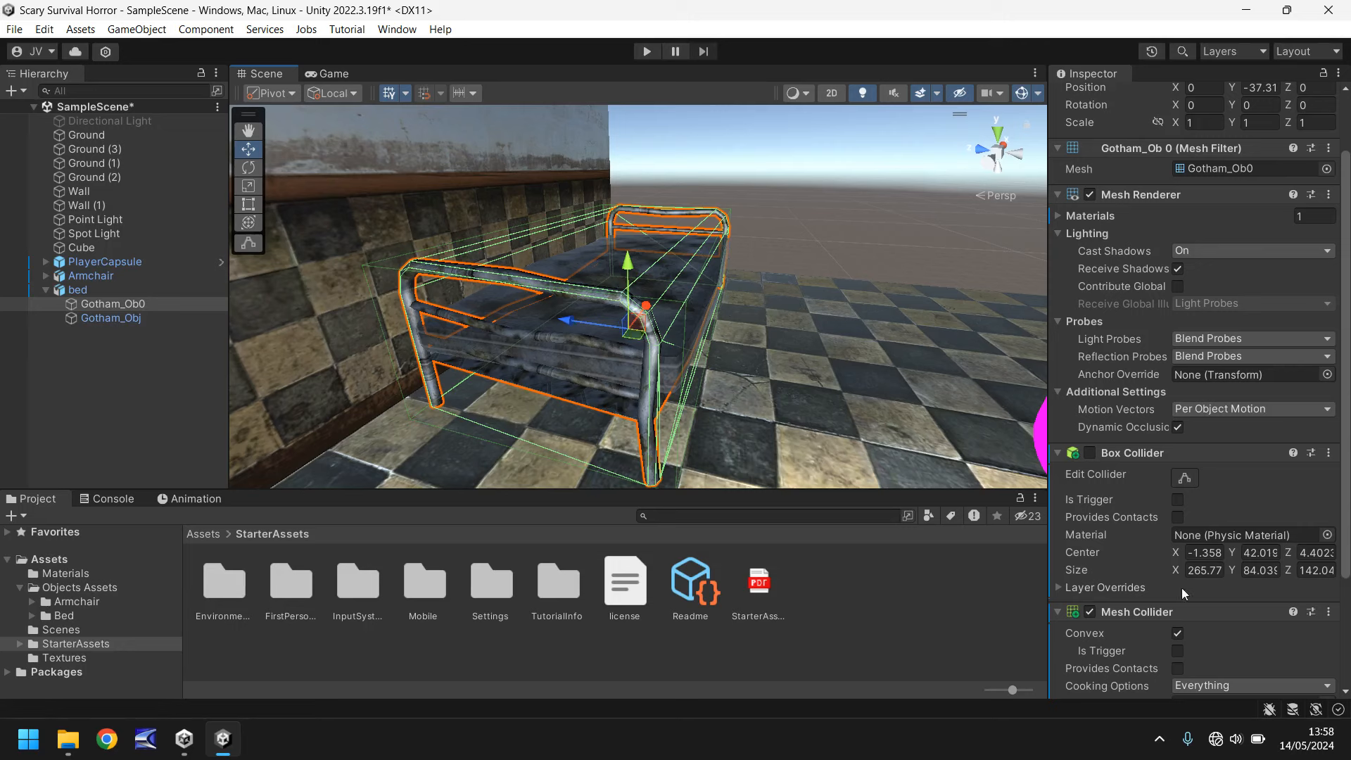
- Remove the Mesh Collider from the bed frame mesh and re-enable its Box Collider
right_click(1139, 615)
left_click(1214, 459)
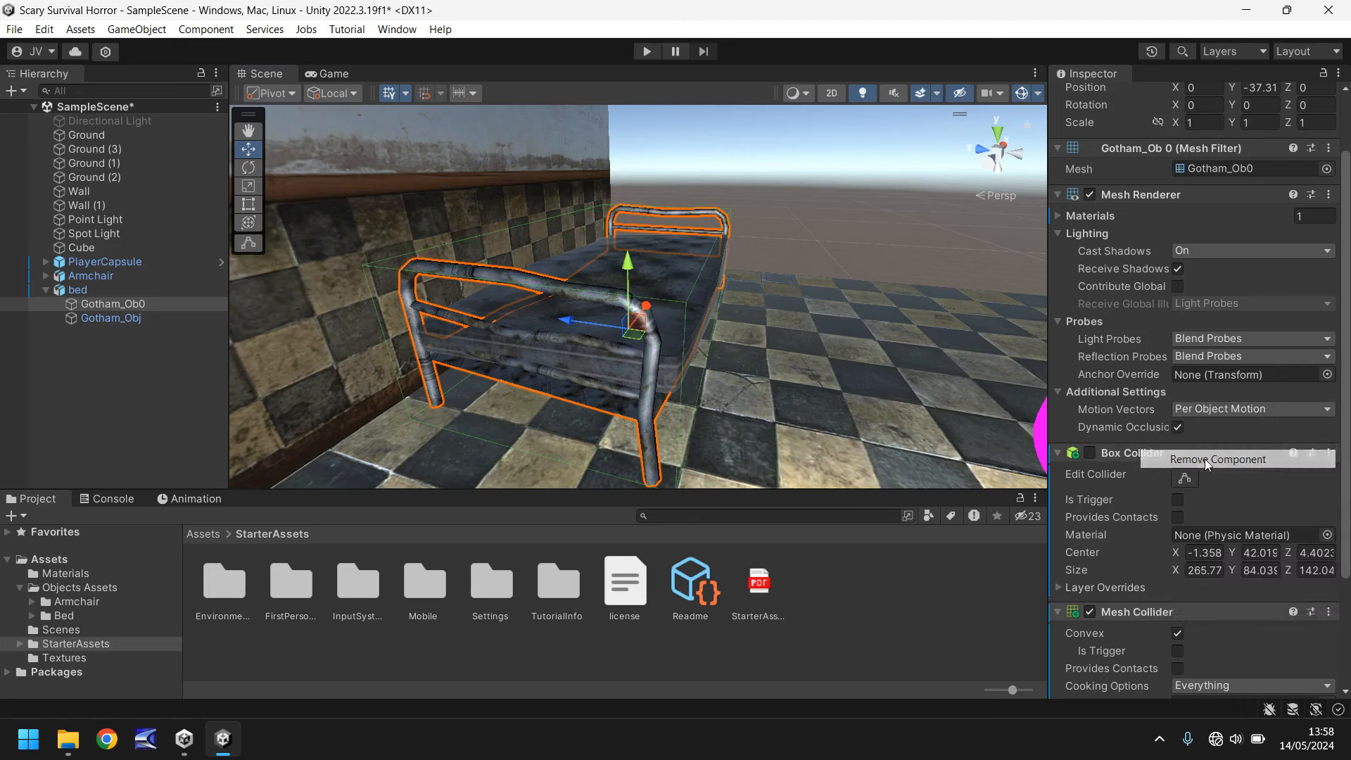
left_click(1090, 452)
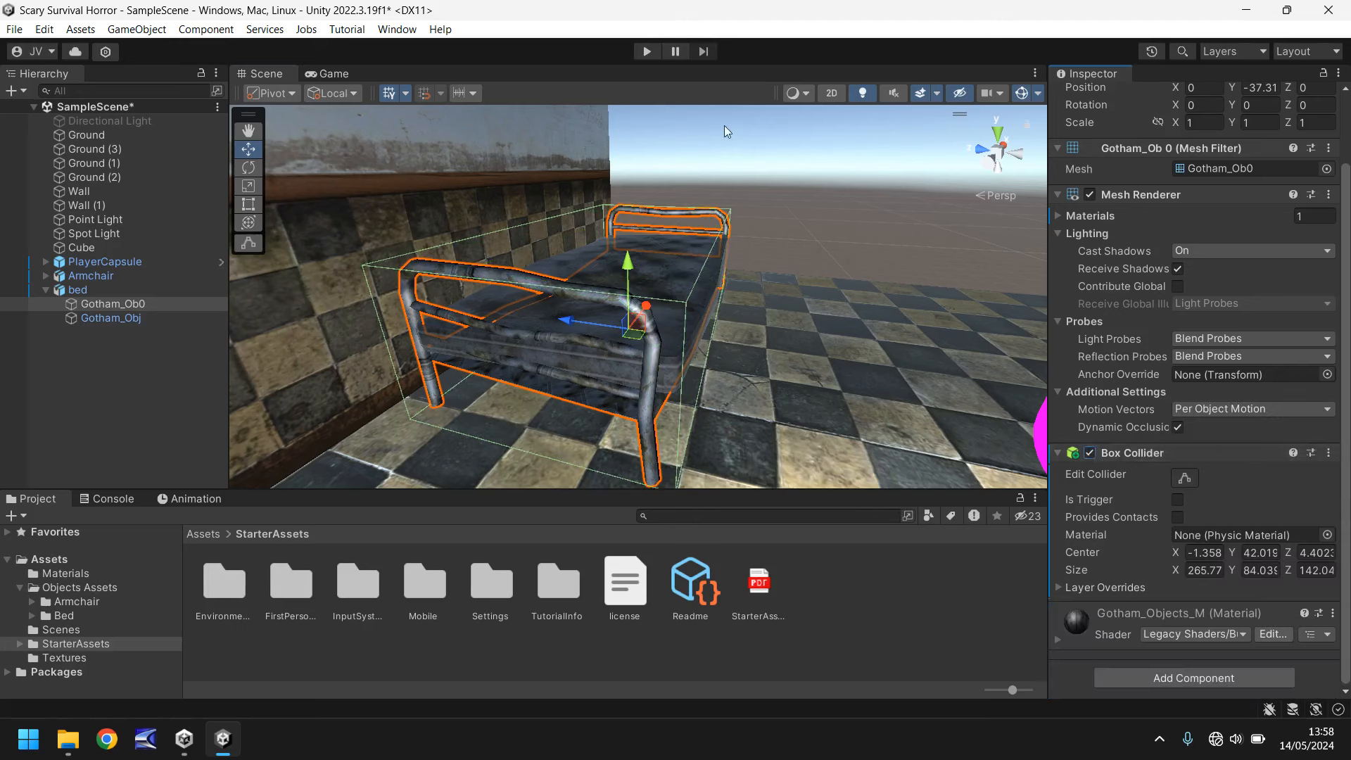
- Play-test the scene by walking the player into the bed and through the armchair, and stop the game
left_click(646, 51)
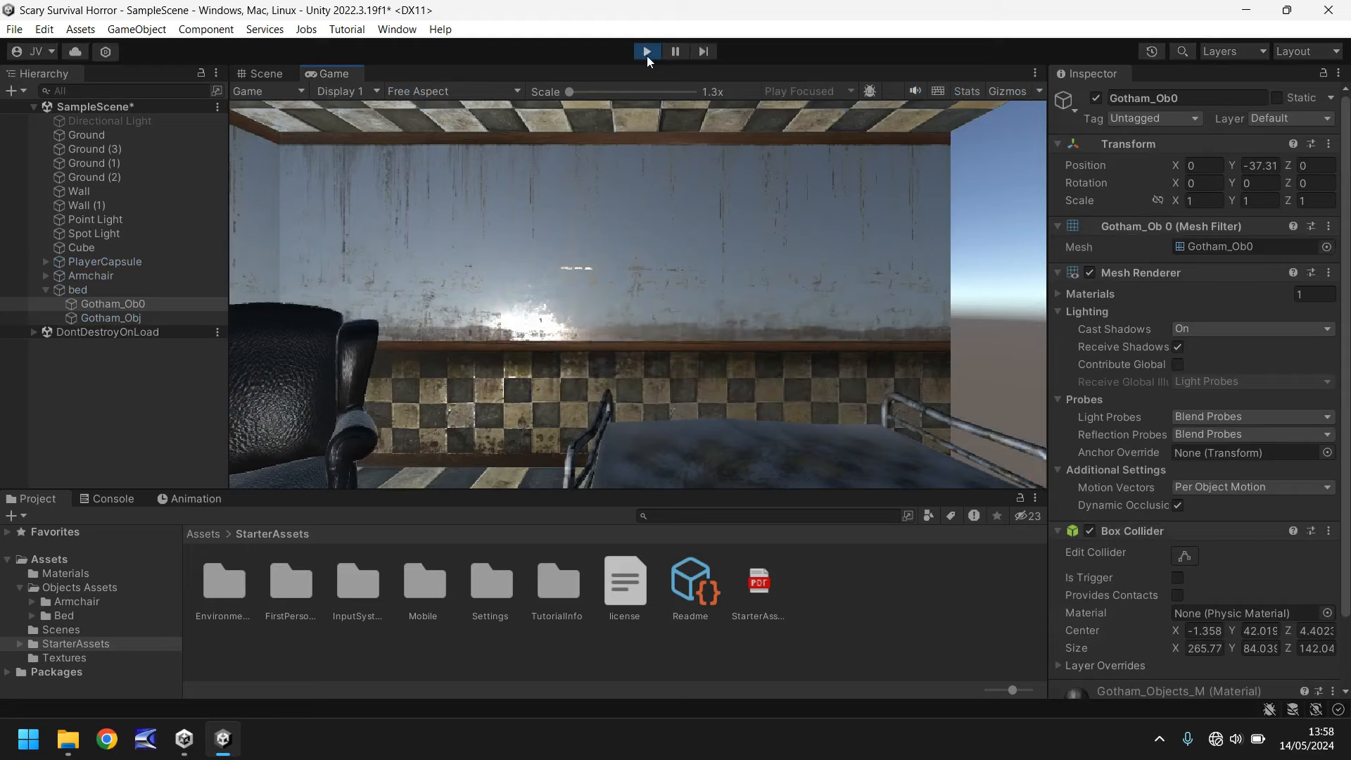
key("w")
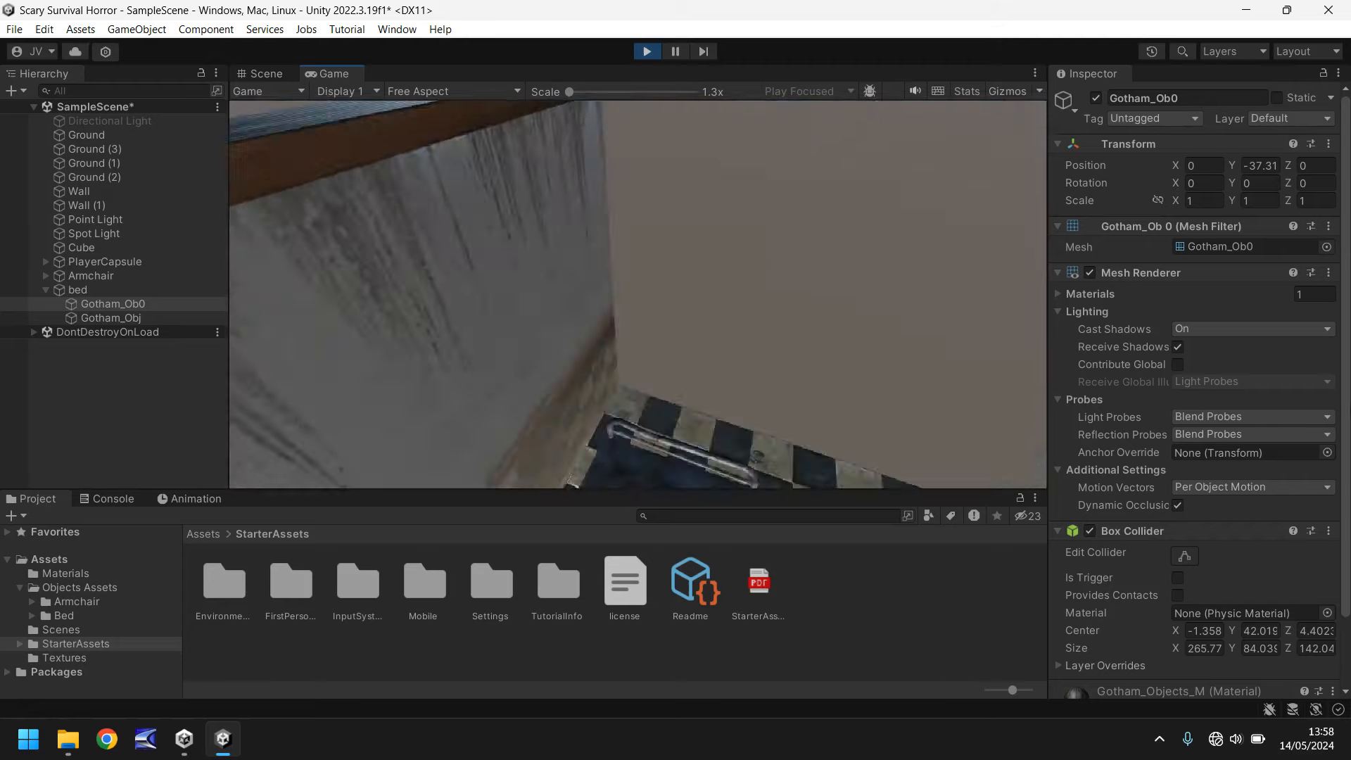
key("w")
key("s")
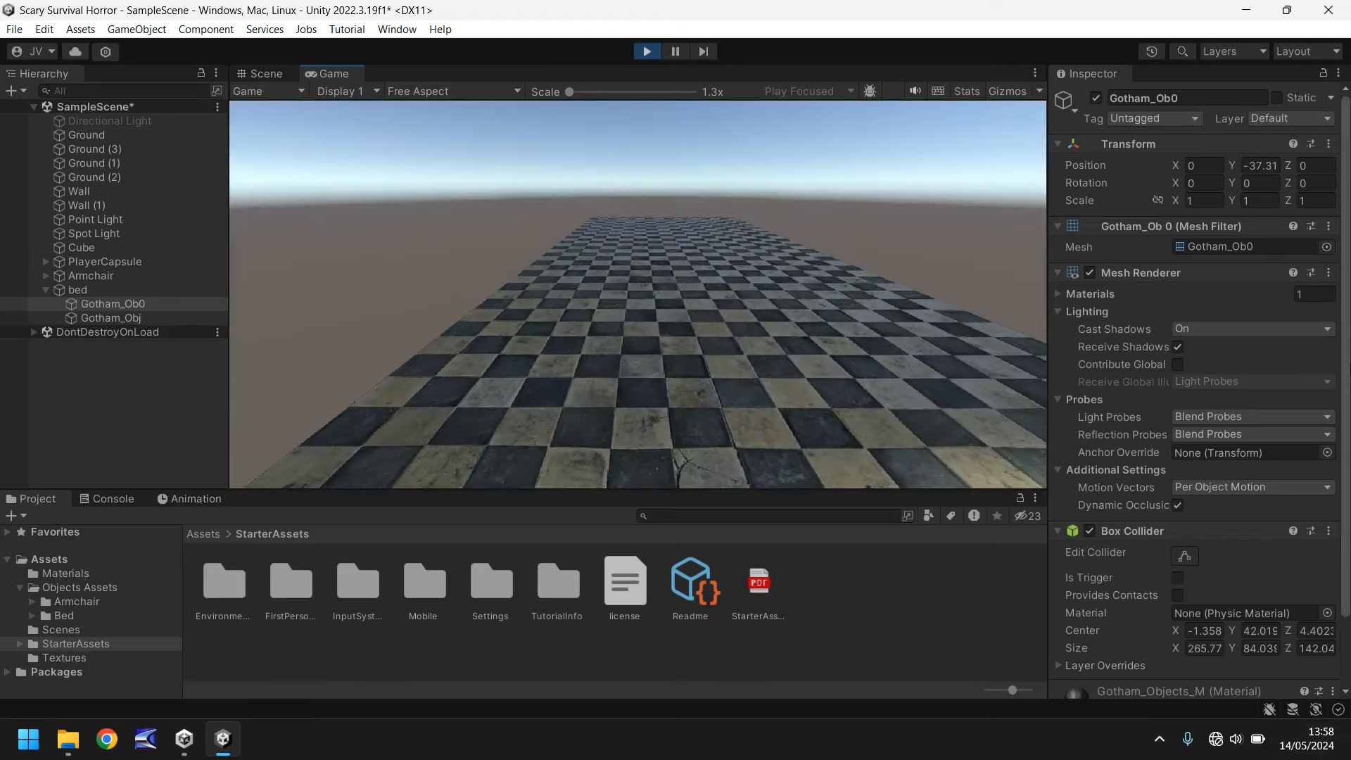
key("w")
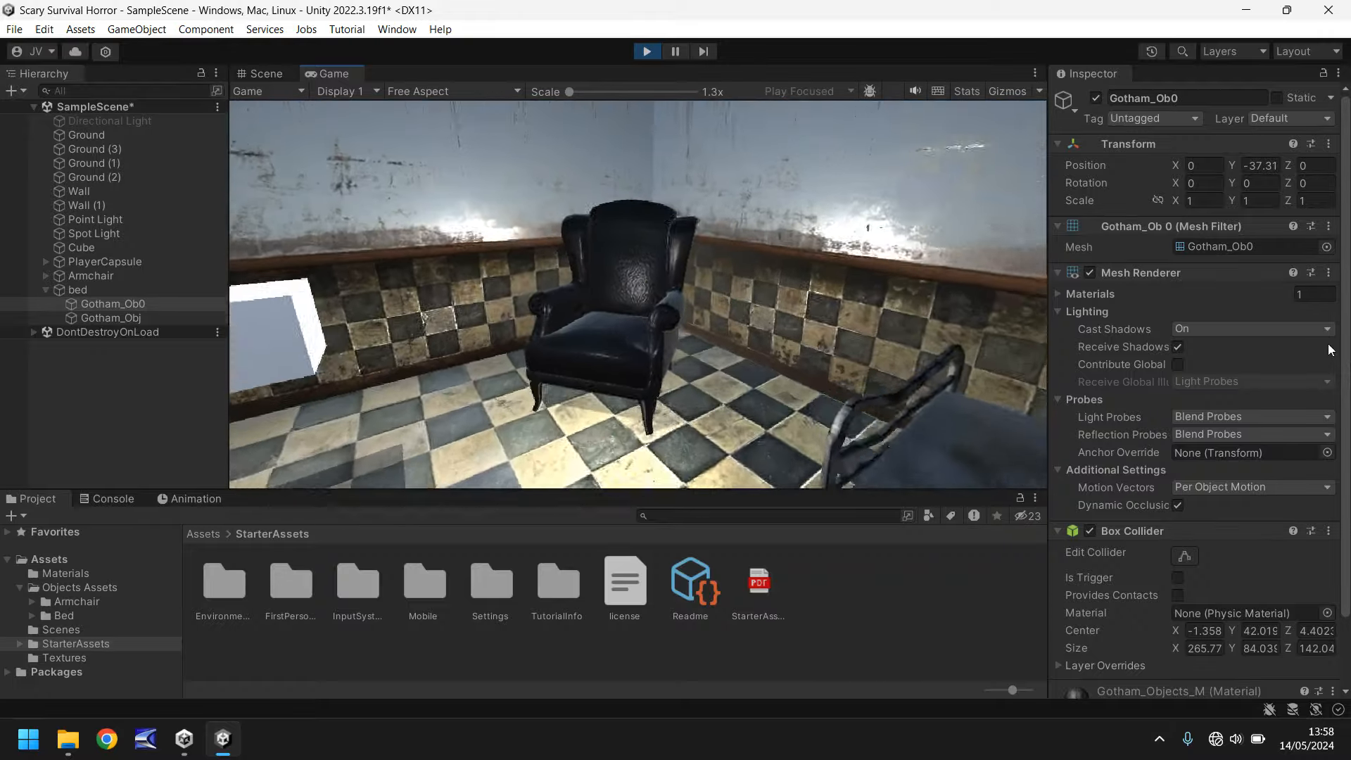
key("w")
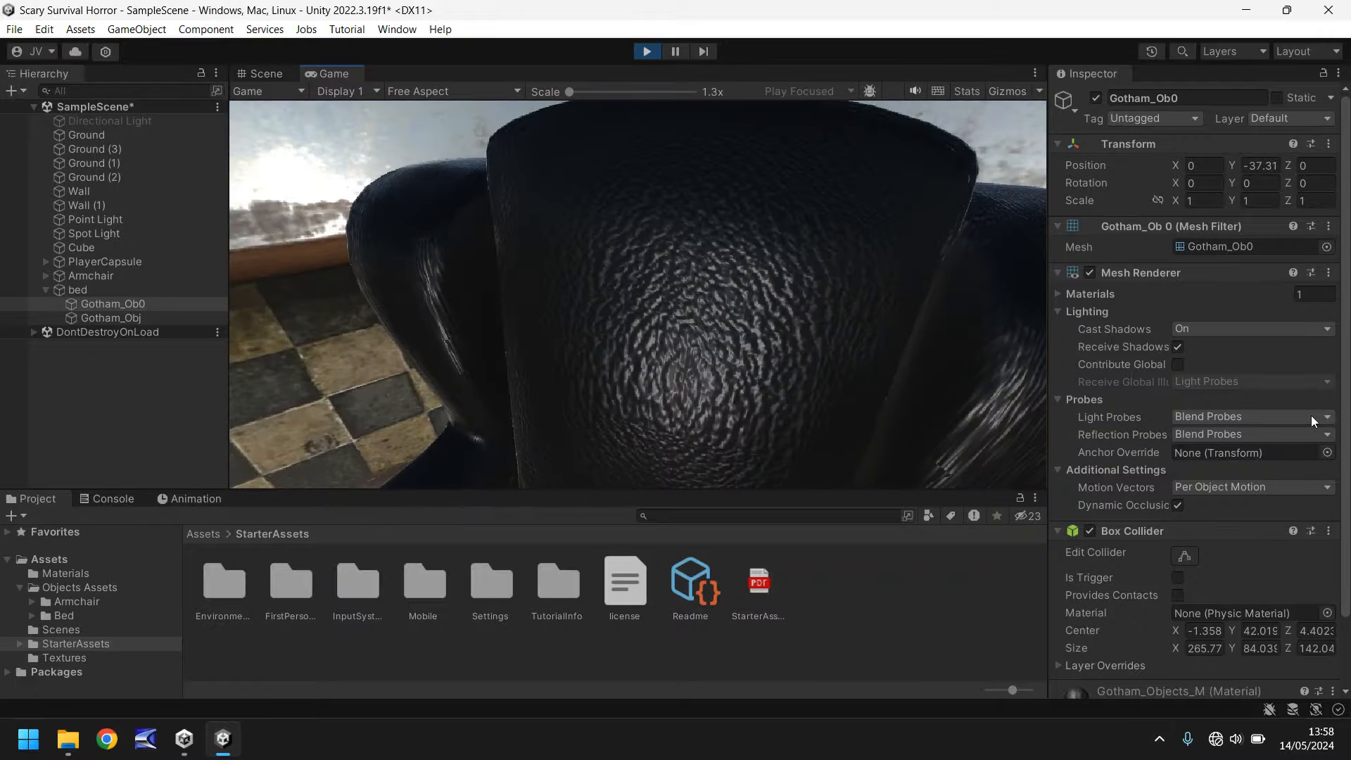
key("ctrl+p")
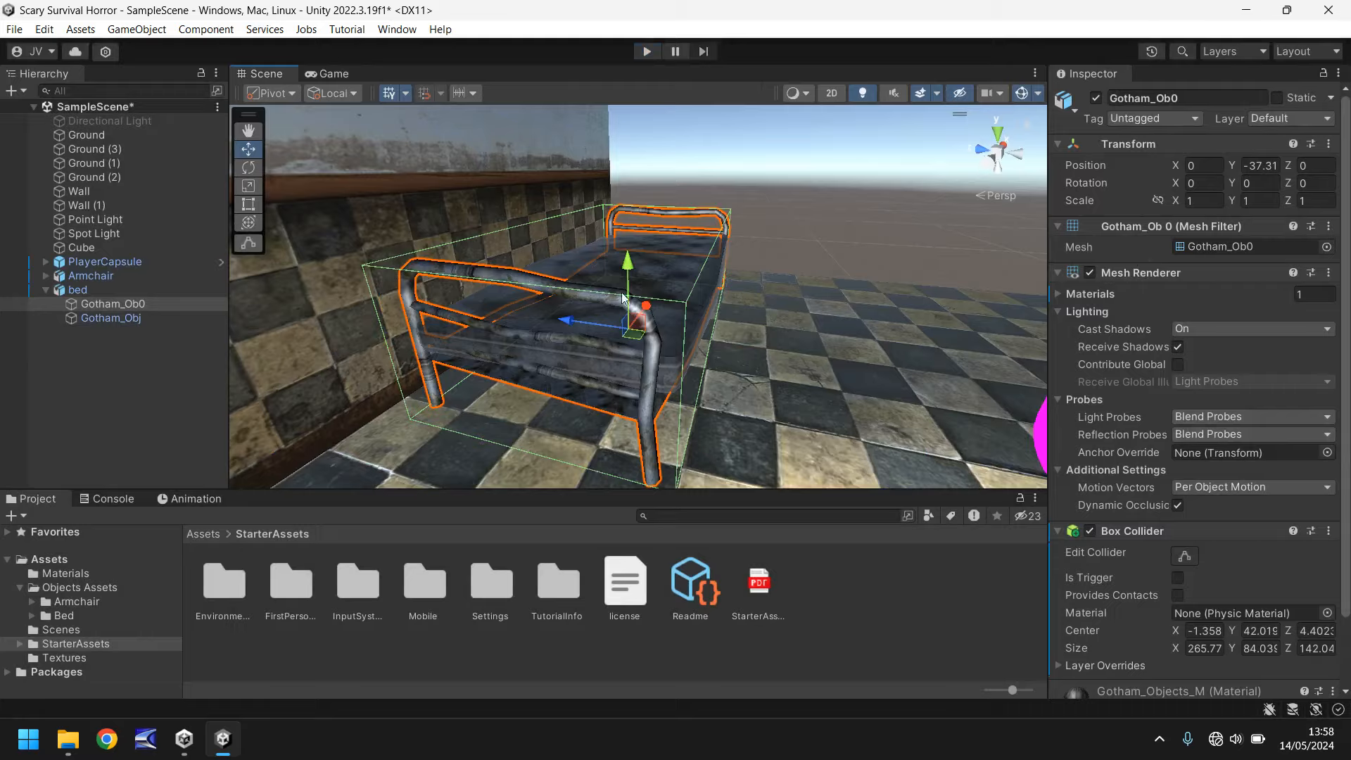
- Add a physics Box Collider to the armchair's child mesh (null)
right_click_drag(624, 298, 227, 308)
scroll(480, 268, "down", 4)
scroll(482, 269, "down", 2)
left_click(56, 276)
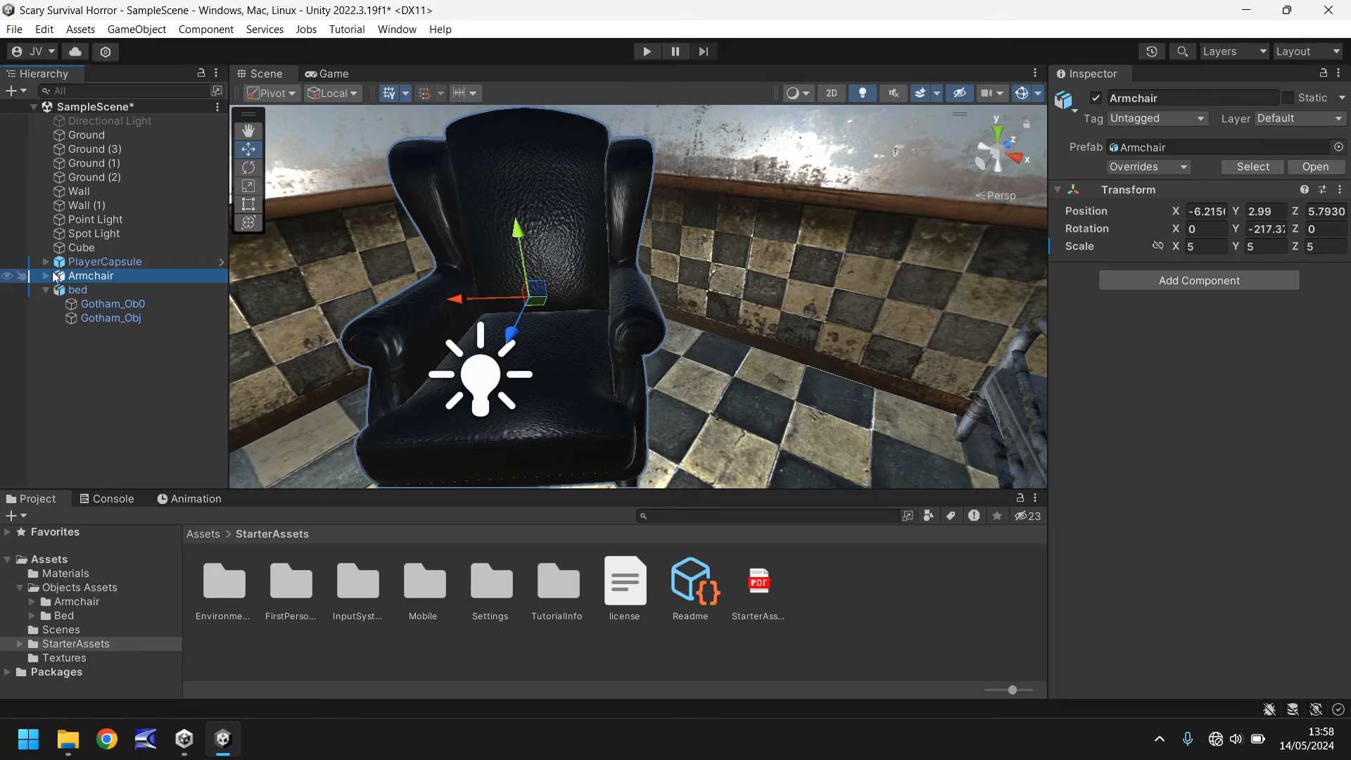
left_click(45, 276)
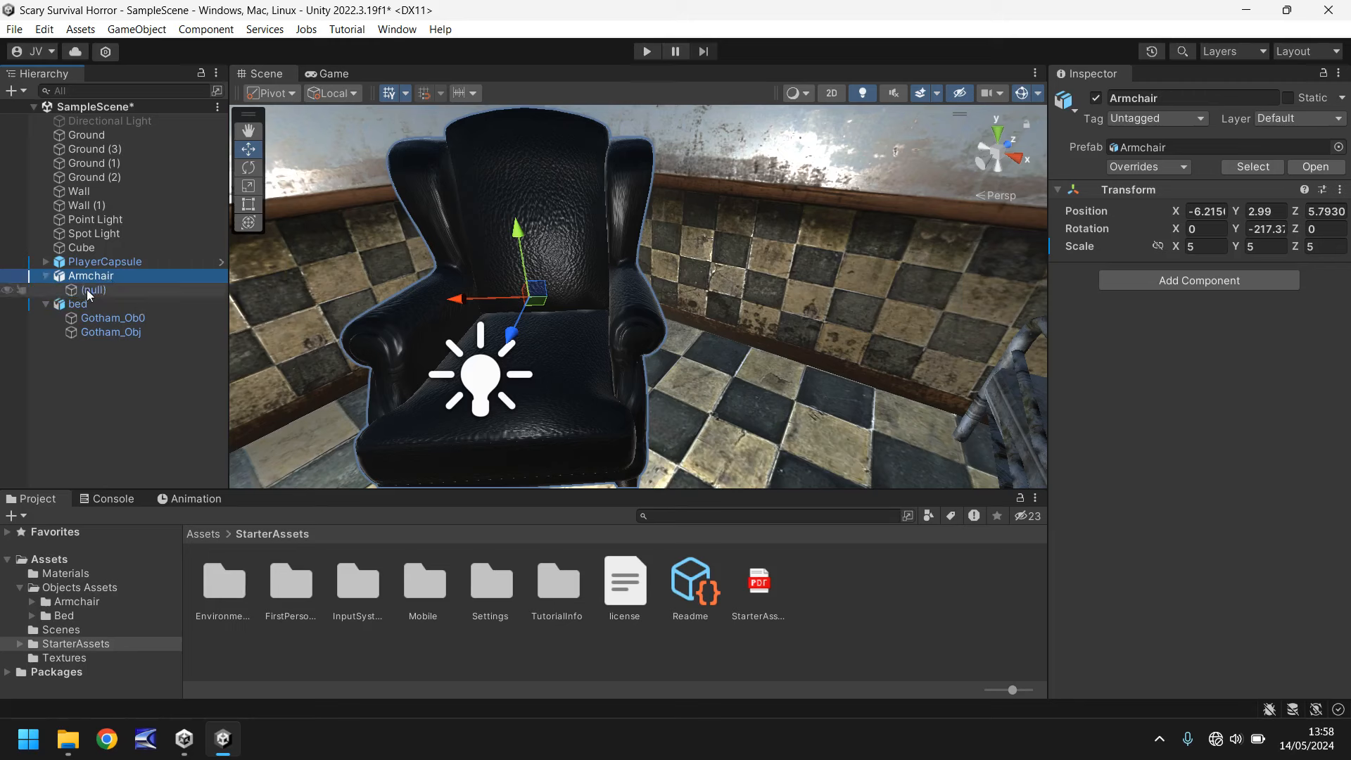
left_click(87, 291)
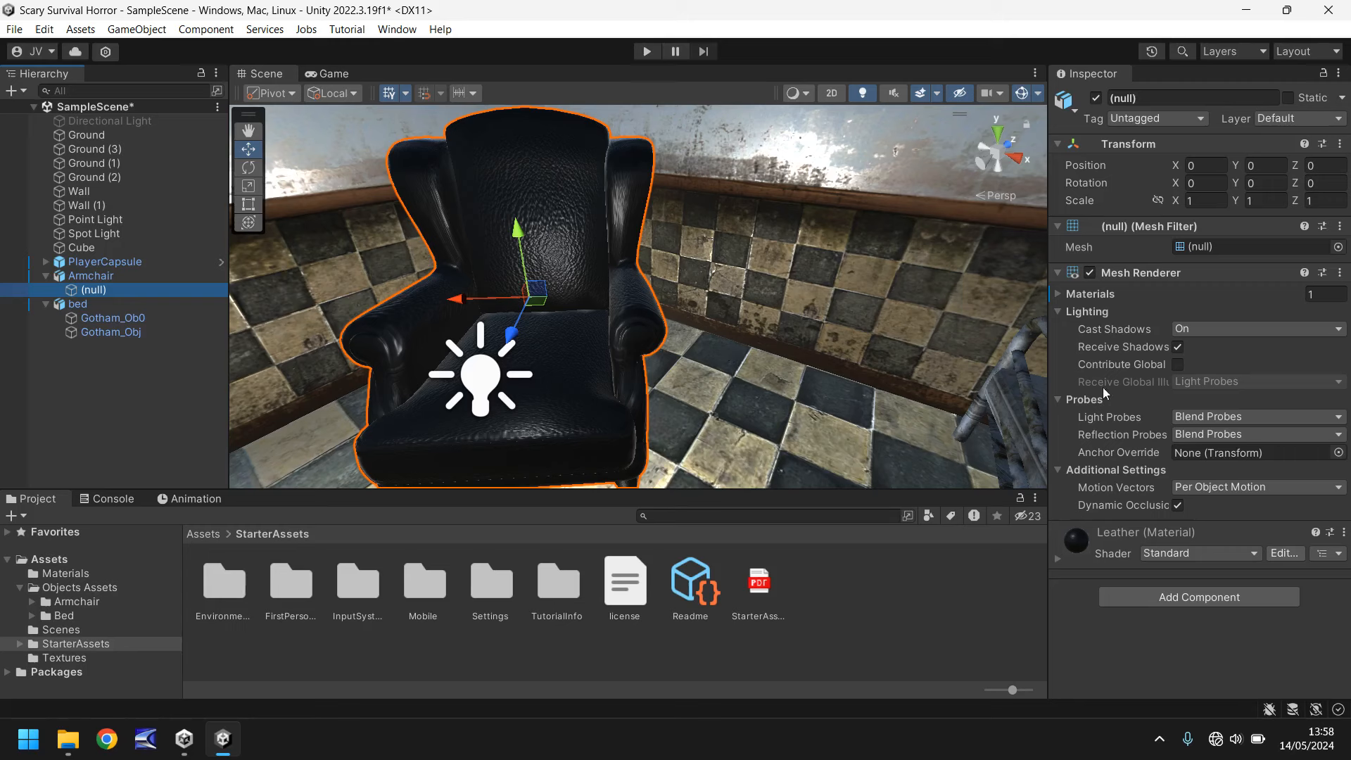
left_click(1201, 597)
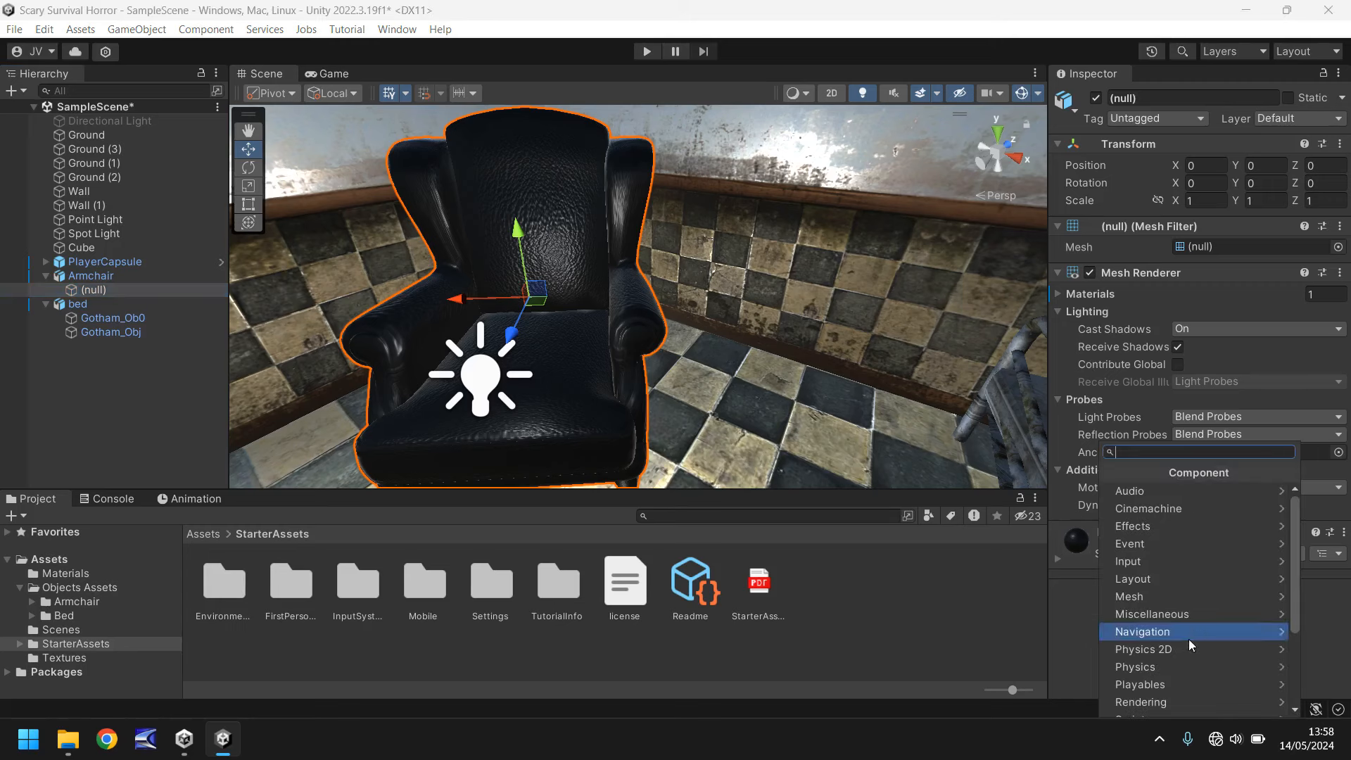
left_click(1180, 663)
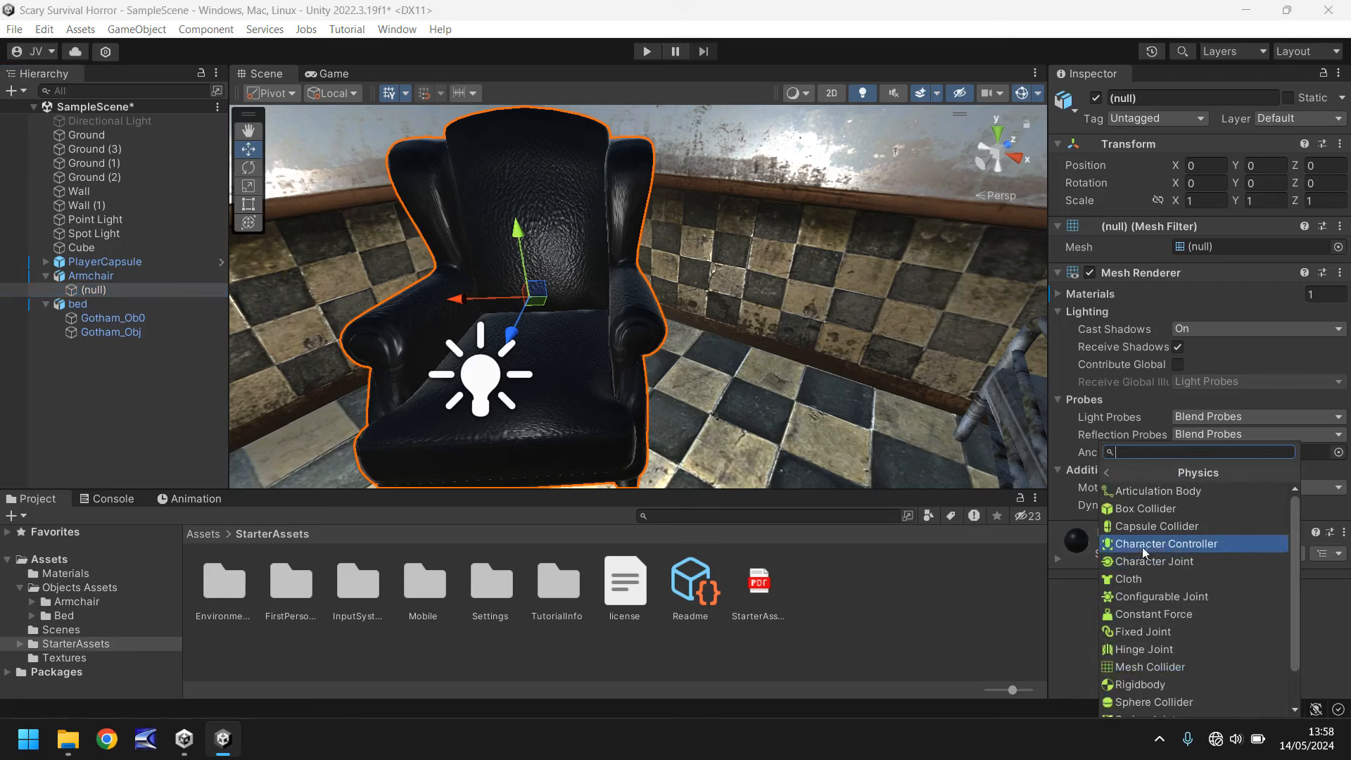
left_click(1136, 511)
right_click_drag(880, 281, 679, 282)
scroll(679, 282, "down", 4)
middle_click_drag(591, 270, 500, 287)
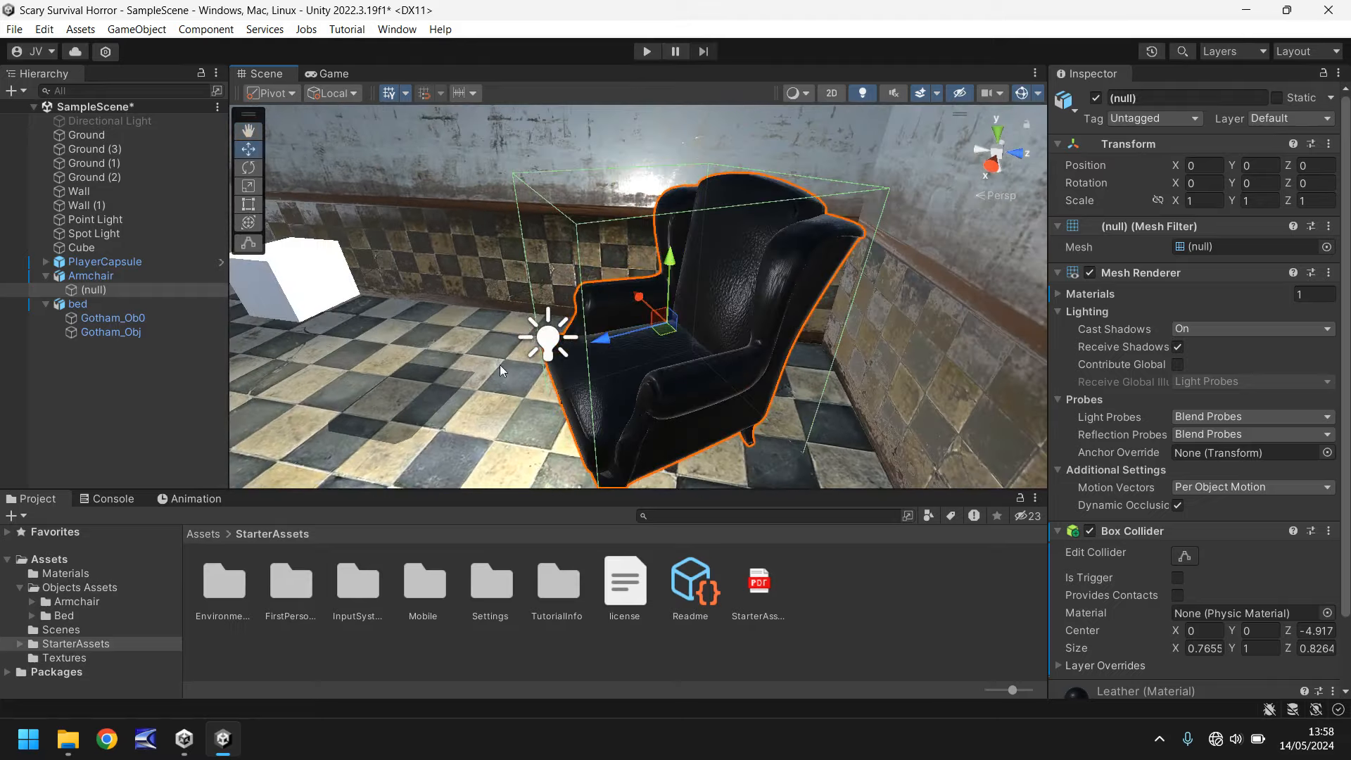
- Enlarge the armchair's Box Collider to an X size of 1.98 and check its extent around the chair
scroll(1181, 599, "down", 2)
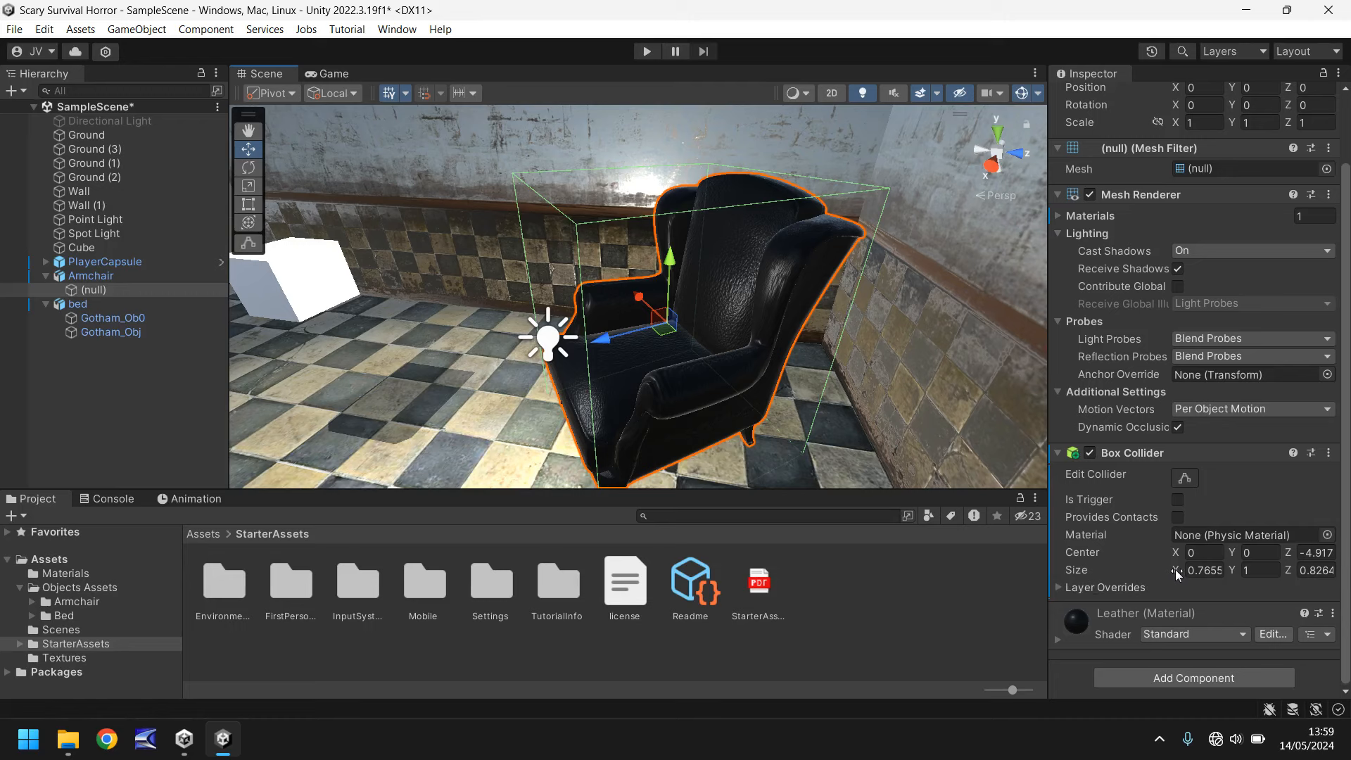
scroll(1137, 257, "up", 2)
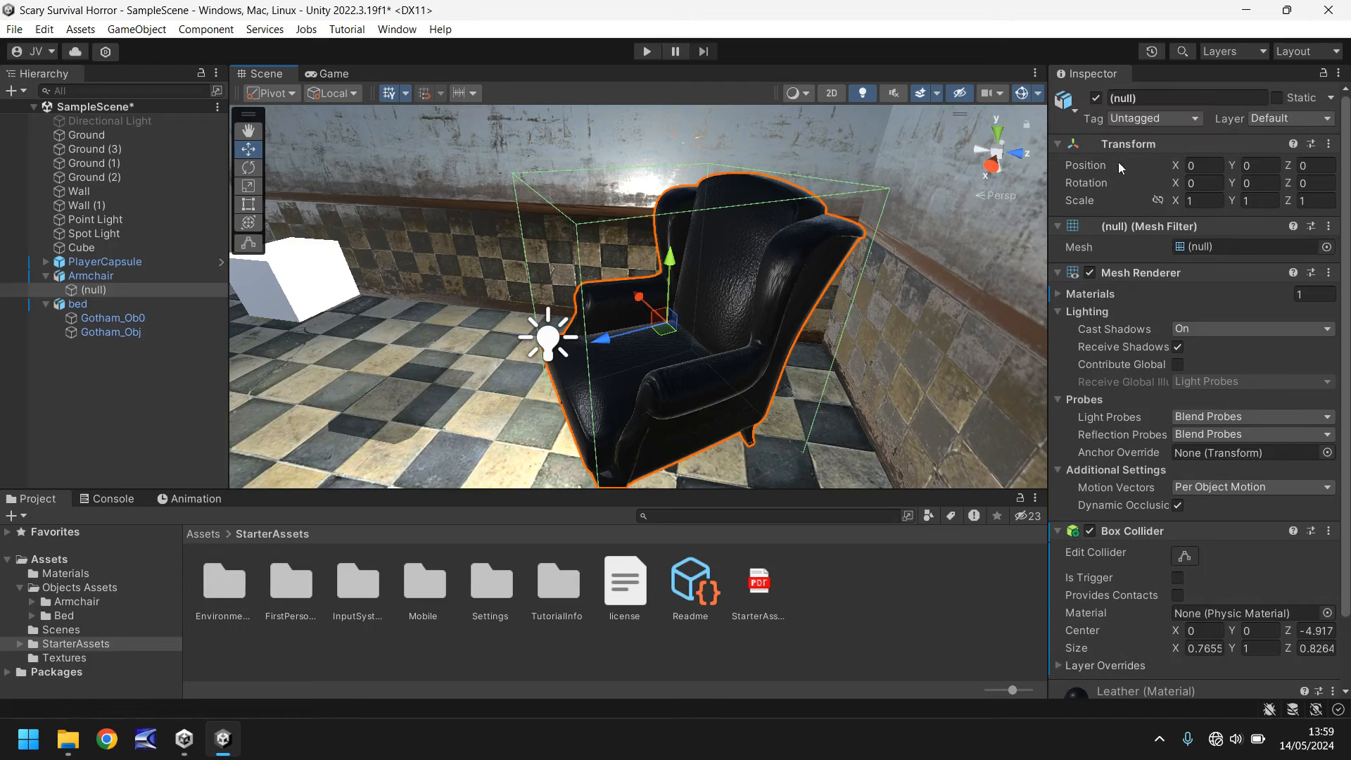
scroll(1151, 296, "down", 2)
left_click_drag(1177, 567, 1205, 542)
right_click_drag(507, 265, 596, 260)
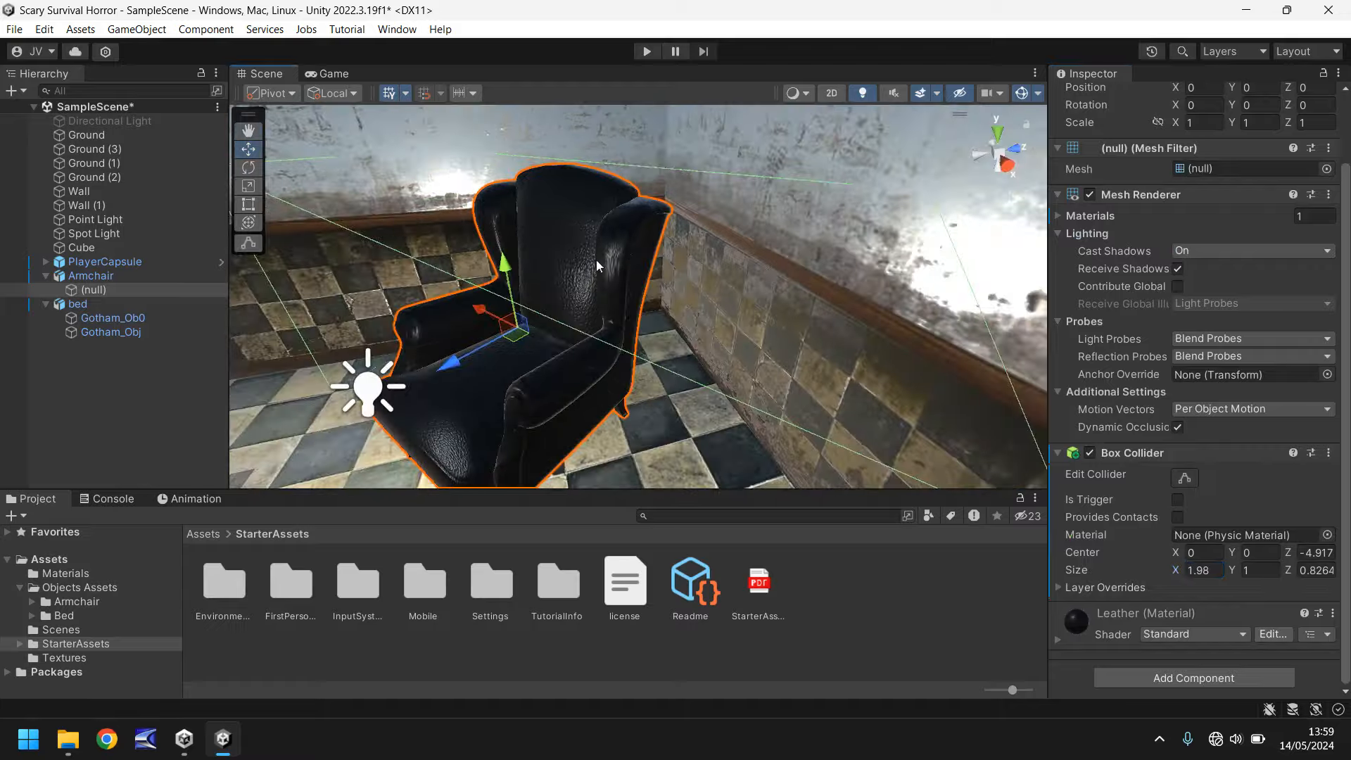
middle_click_drag(492, 313, 687, 314)
right_click_drag(629, 324, 721, 272)
key("f")
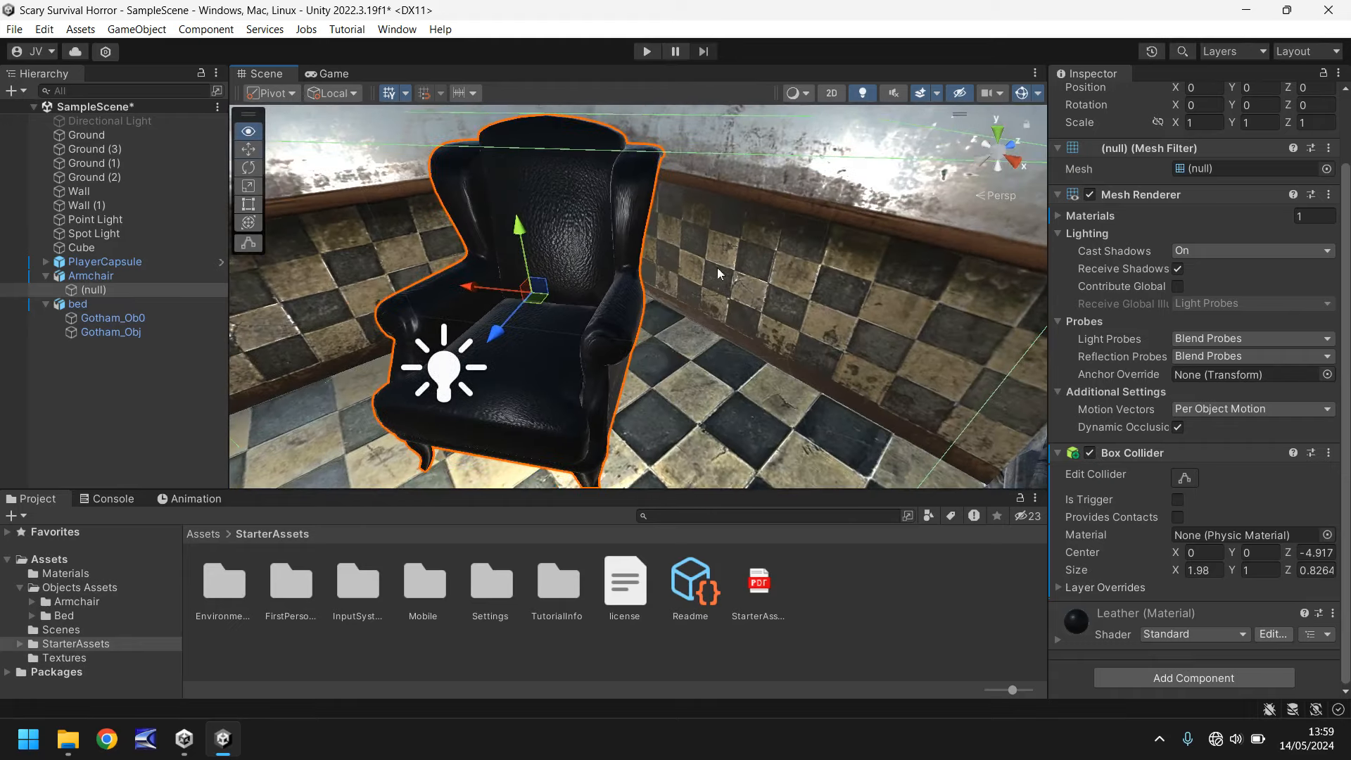
- Move the Armchair object to X -4.53, Z 3.58, play-test its enlarged collider, and stop the game
left_click(169, 275)
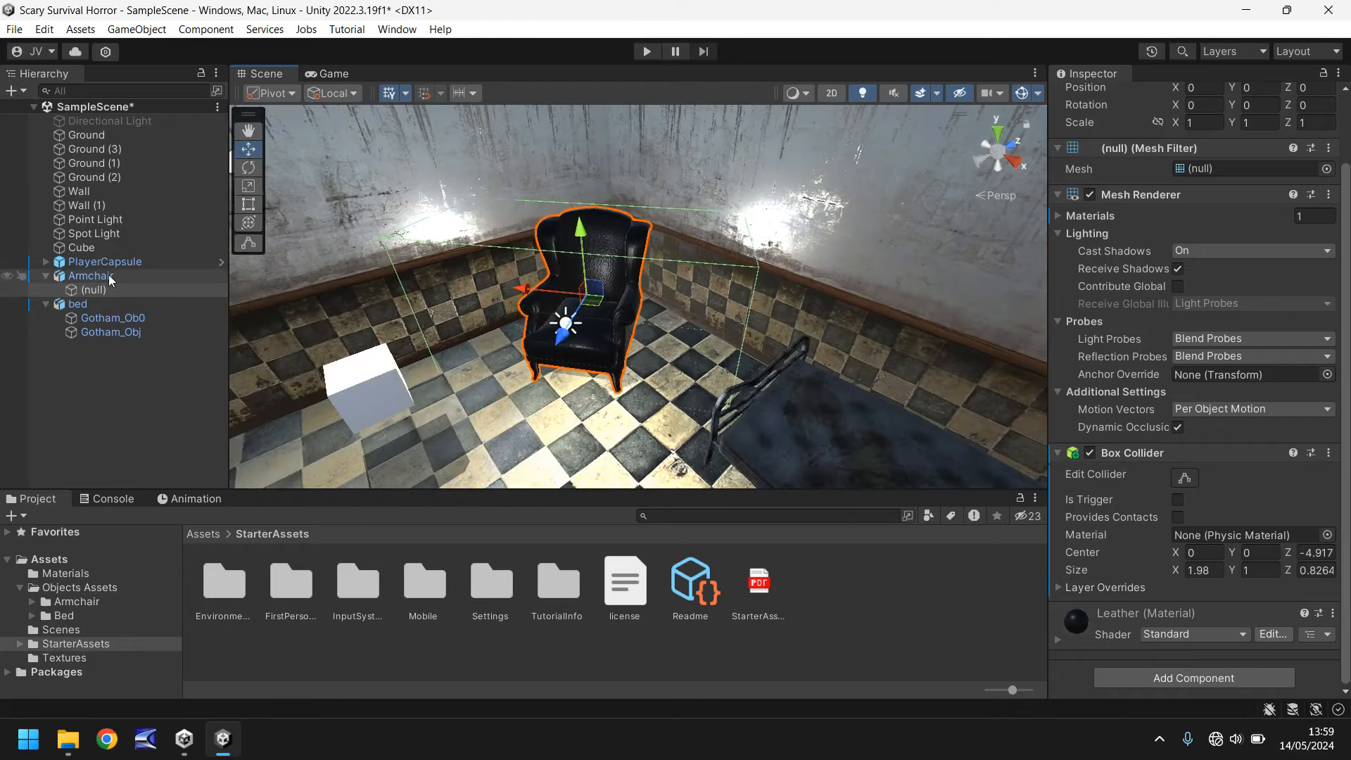
left_click_drag(546, 378, 533, 406)
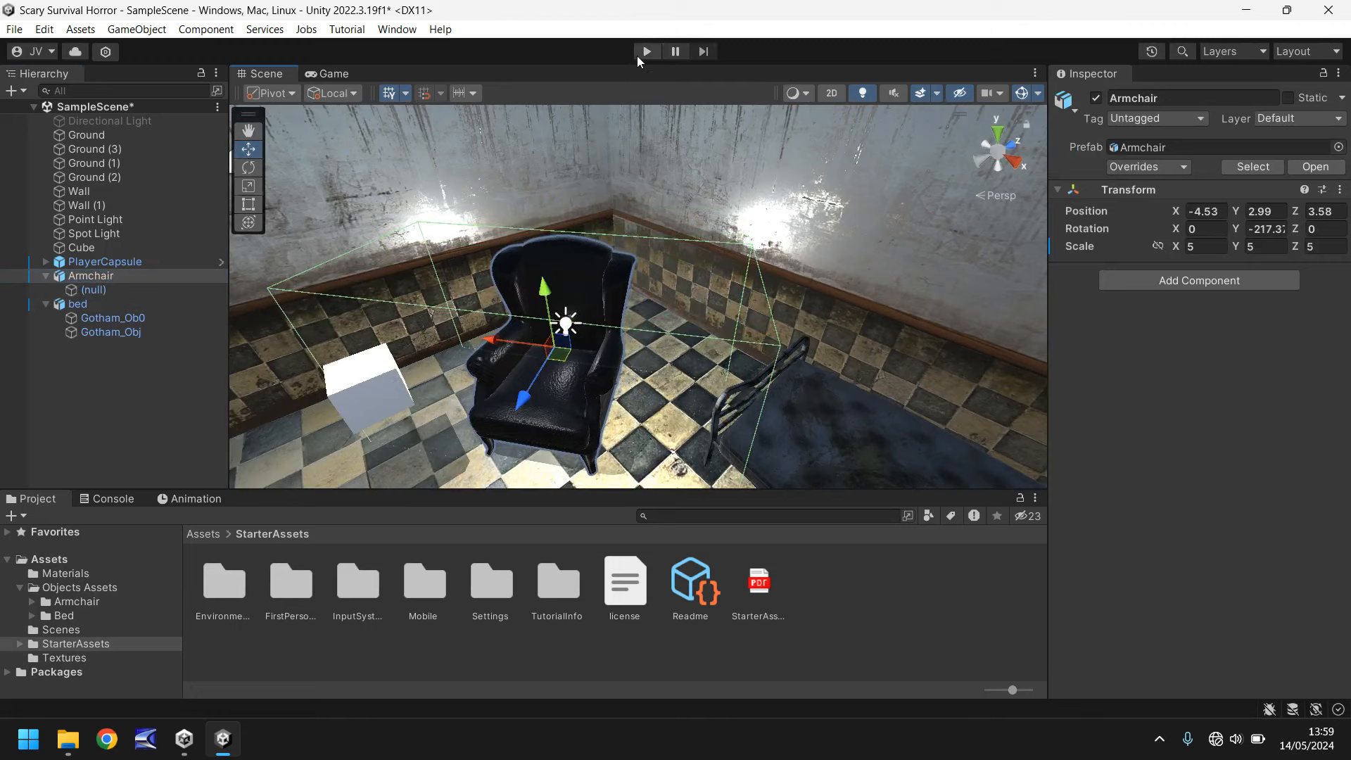
left_click(638, 56)
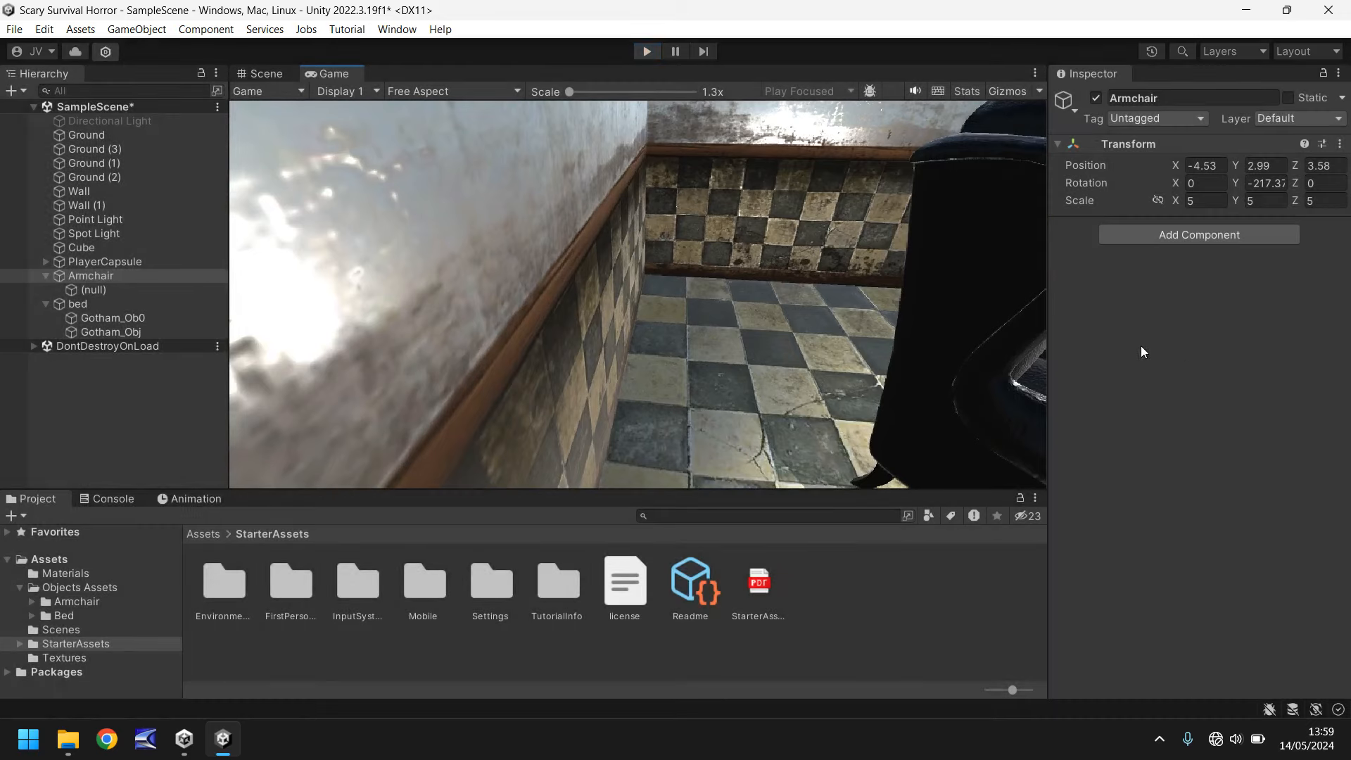
key("ctrl+p")
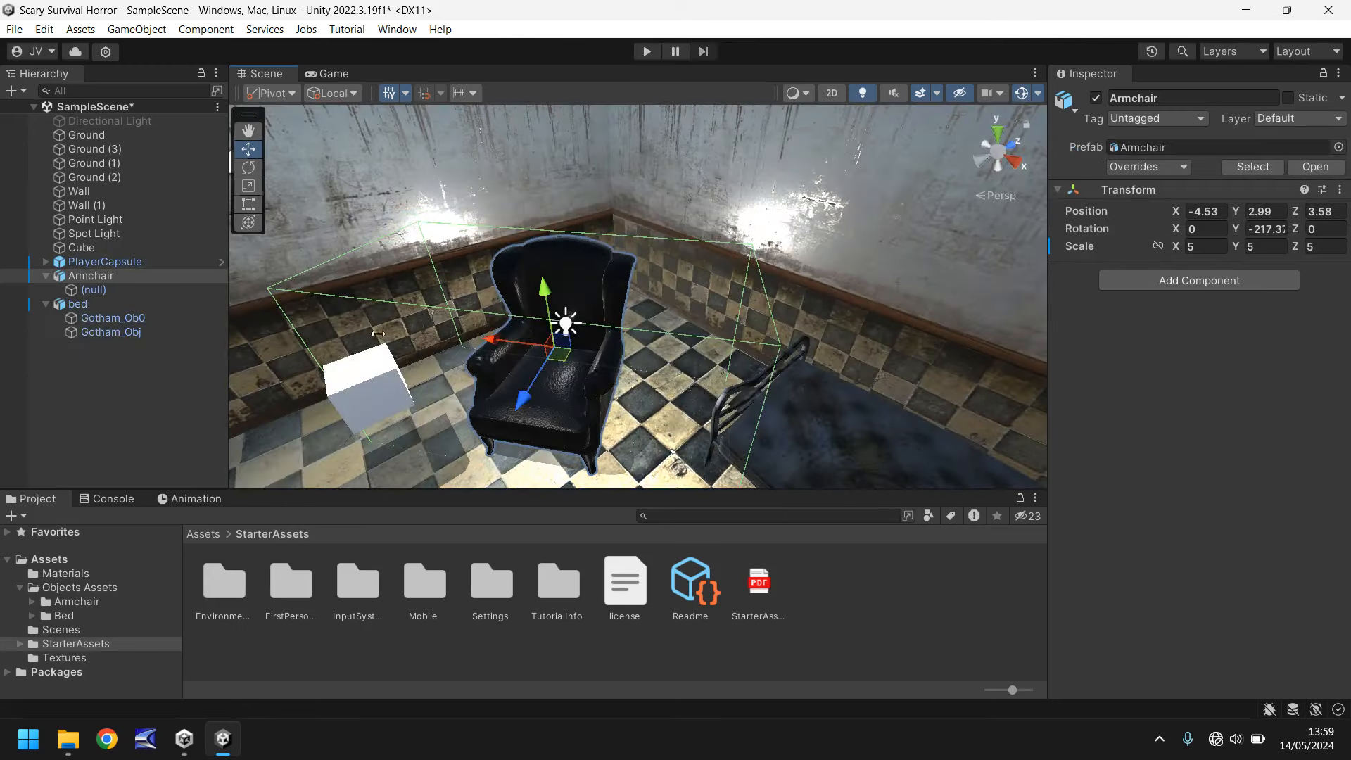
- Undo the armchair's move and the enlargement of its Box Collider
left_click(113, 290)
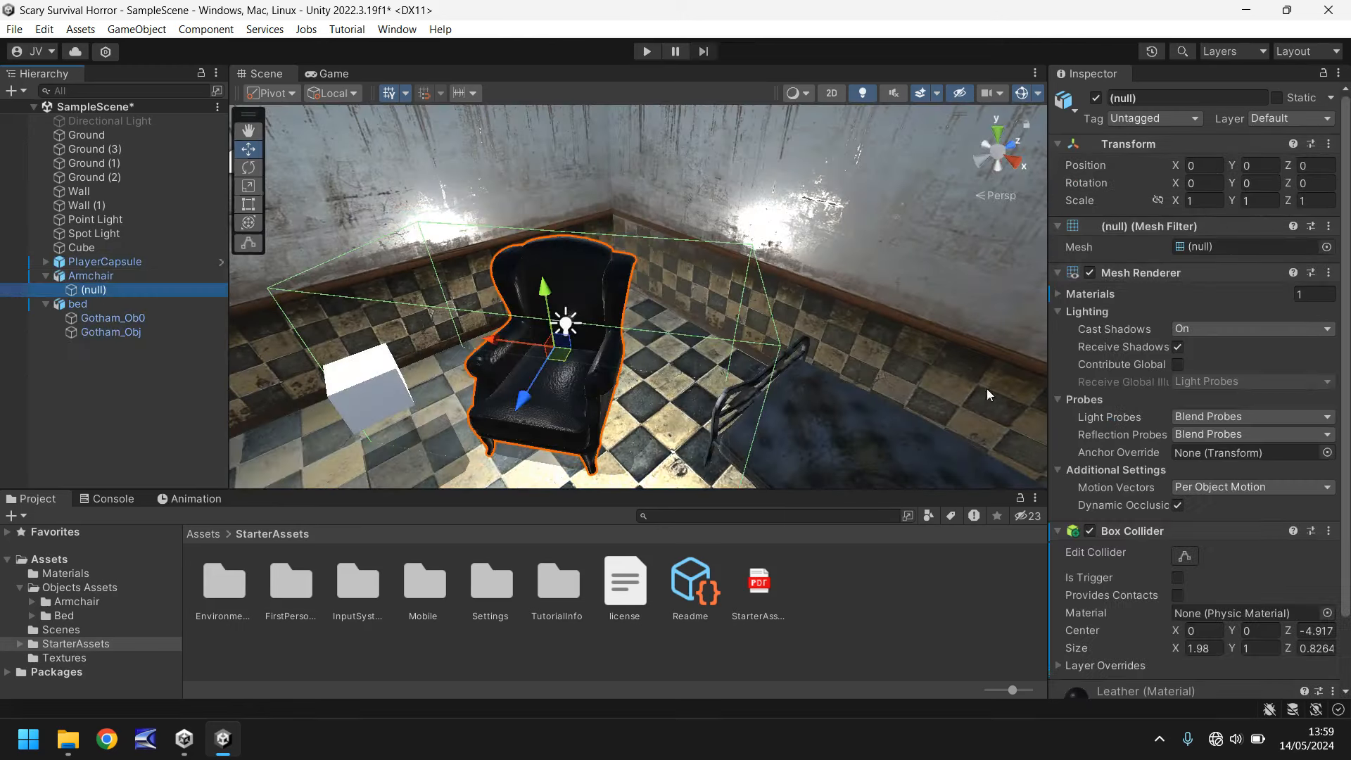
key("Up")
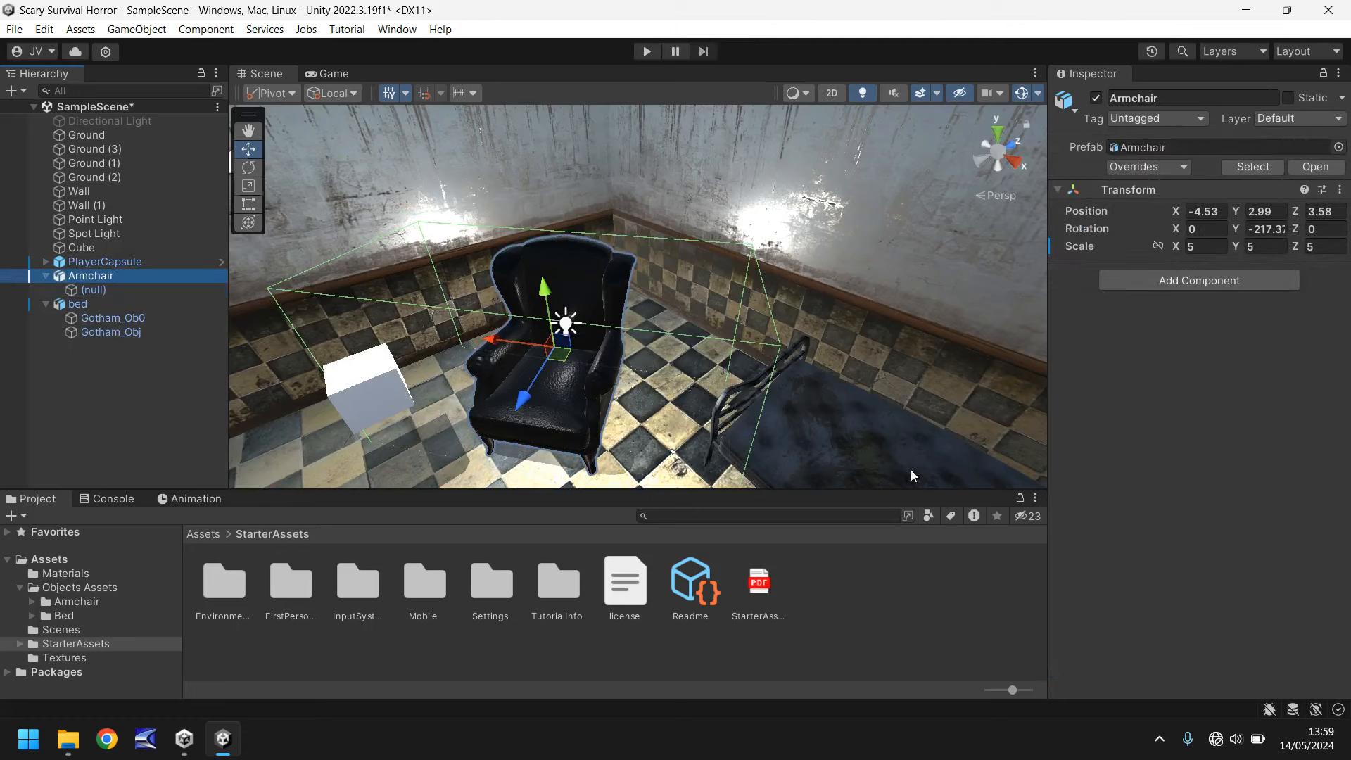
key("ctrl+z")
key("ctrl+z")
key("ctrl+z")
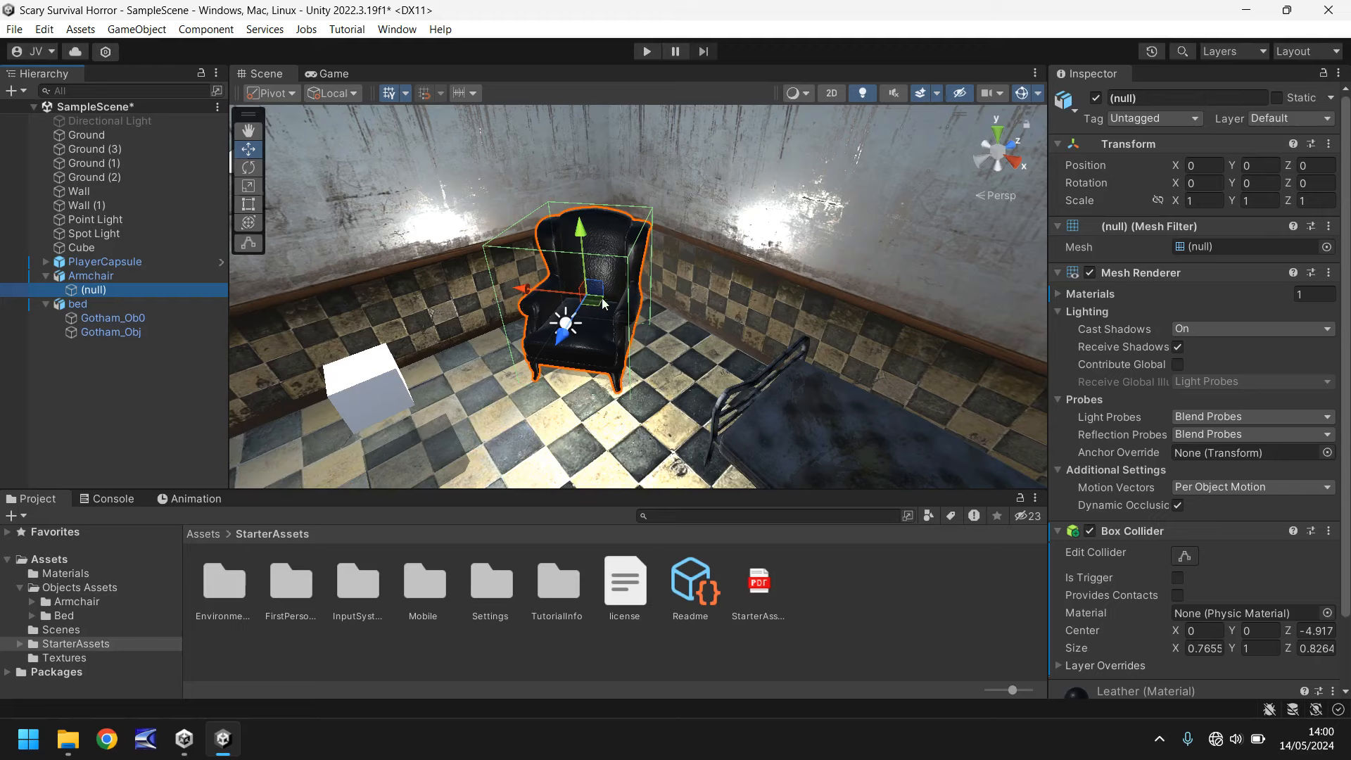
middle_click_drag(536, 278, 613, 181)
scroll(613, 181, "down", 3)
middle_click_drag(734, 233, 641, 230)
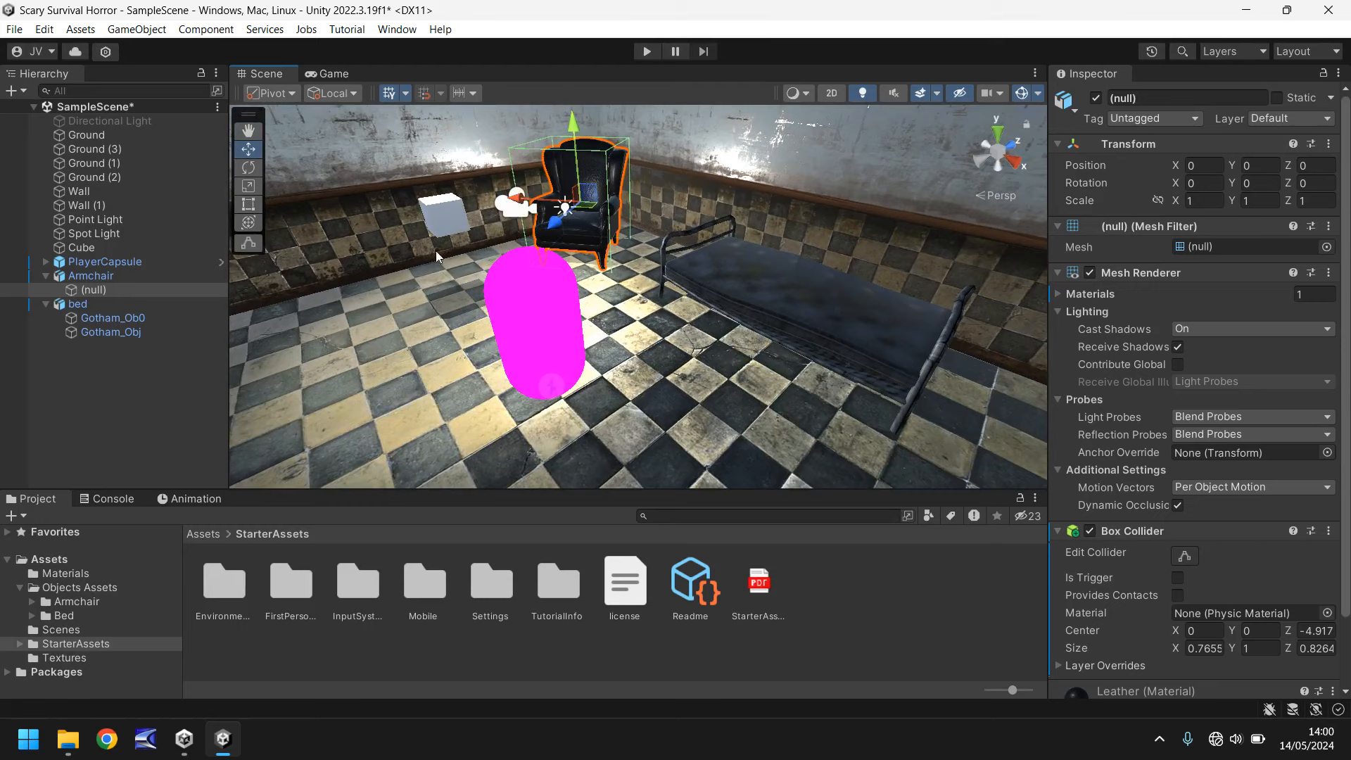
- Add a Rigidbody component to the white Cube floating beside the armchair
left_click(449, 222)
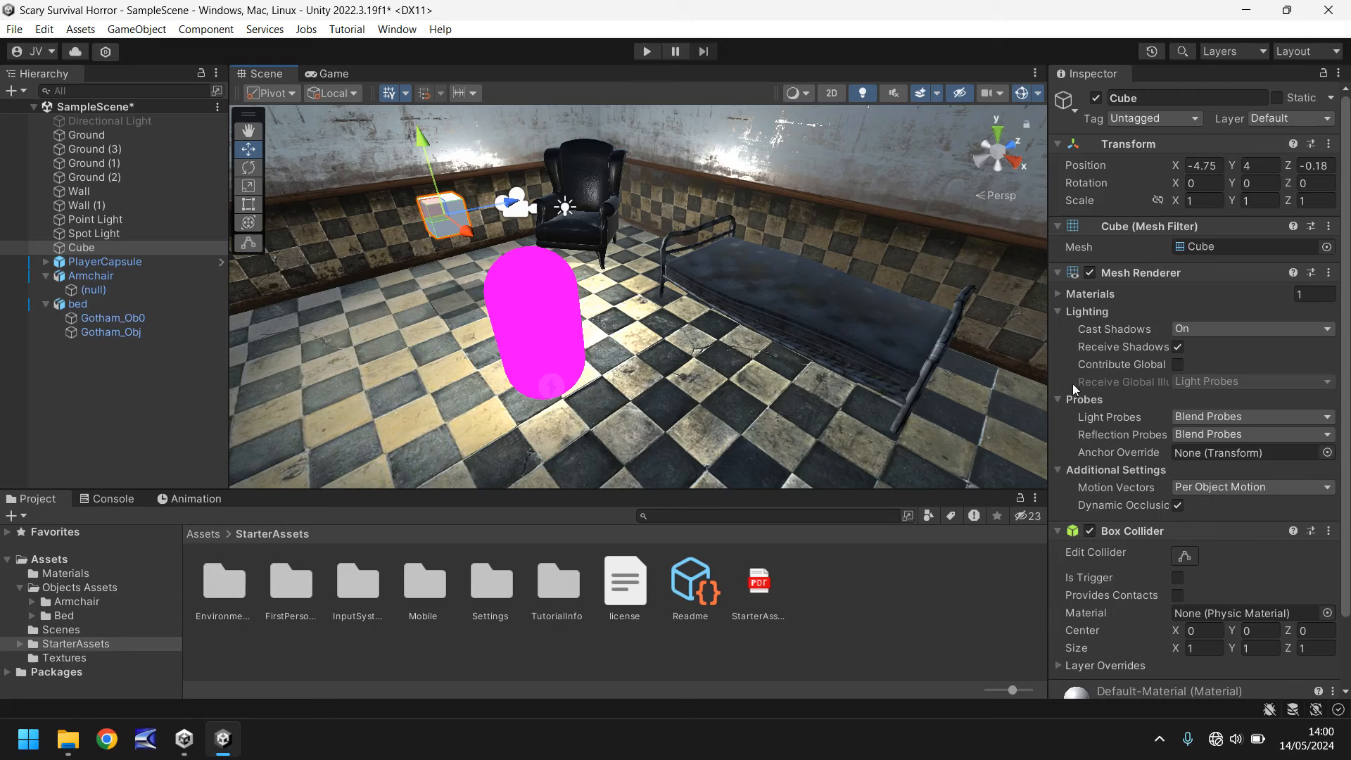
scroll(1128, 415, "down", 3)
left_click(1176, 677)
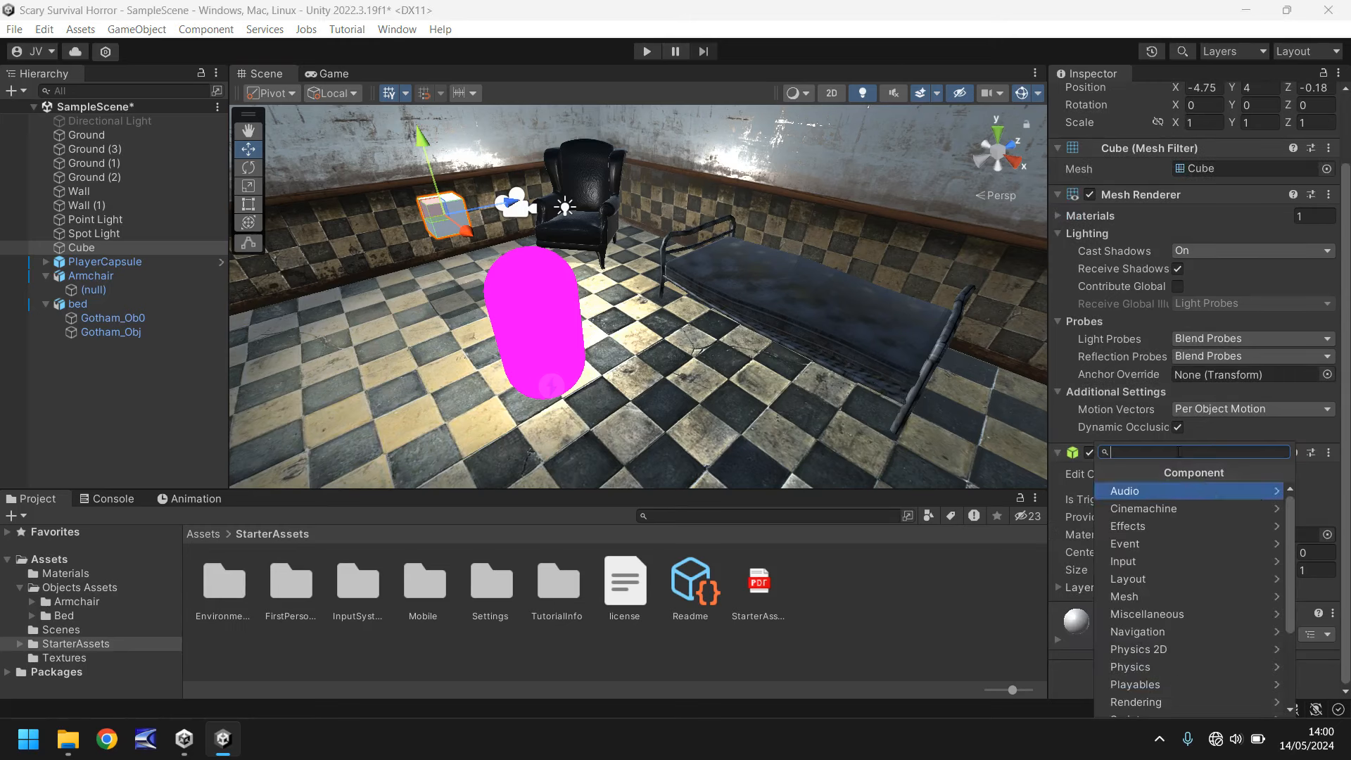
type("rig")
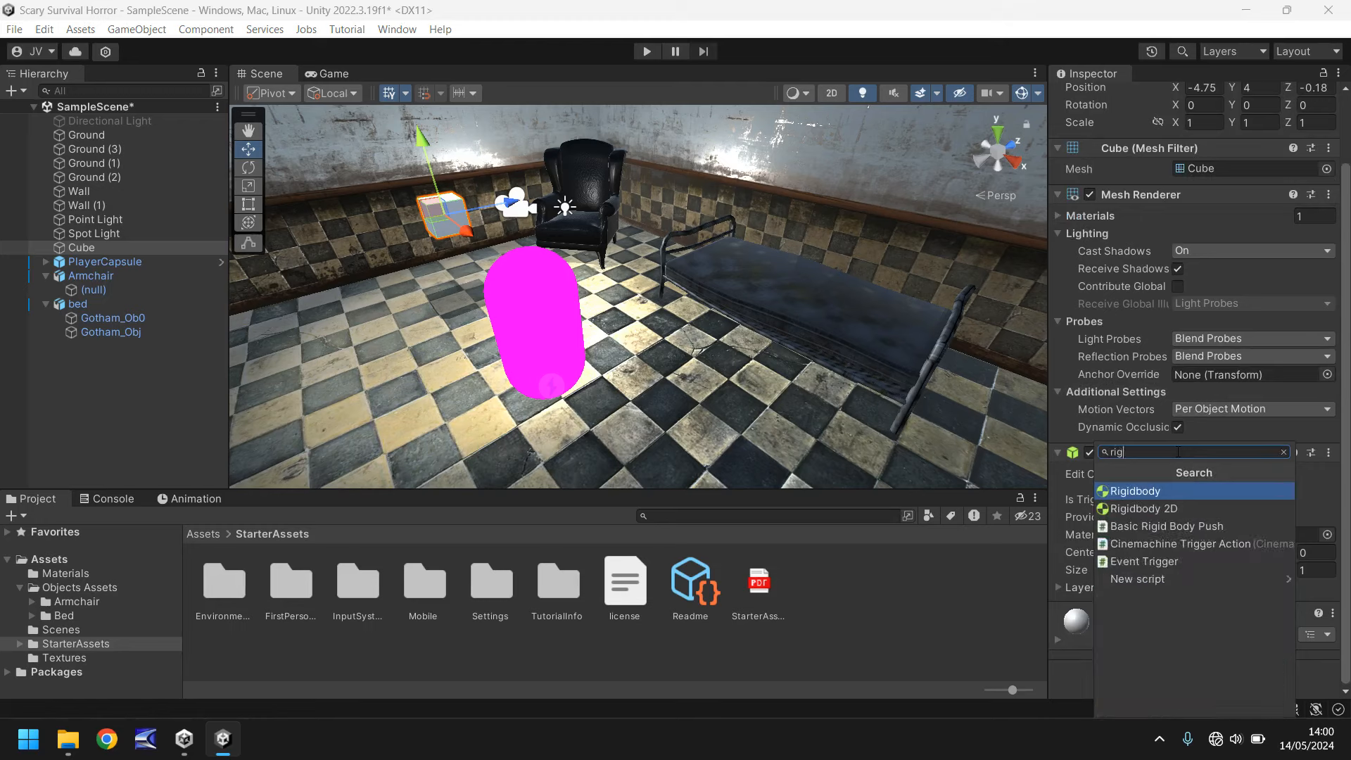
type("idbody")
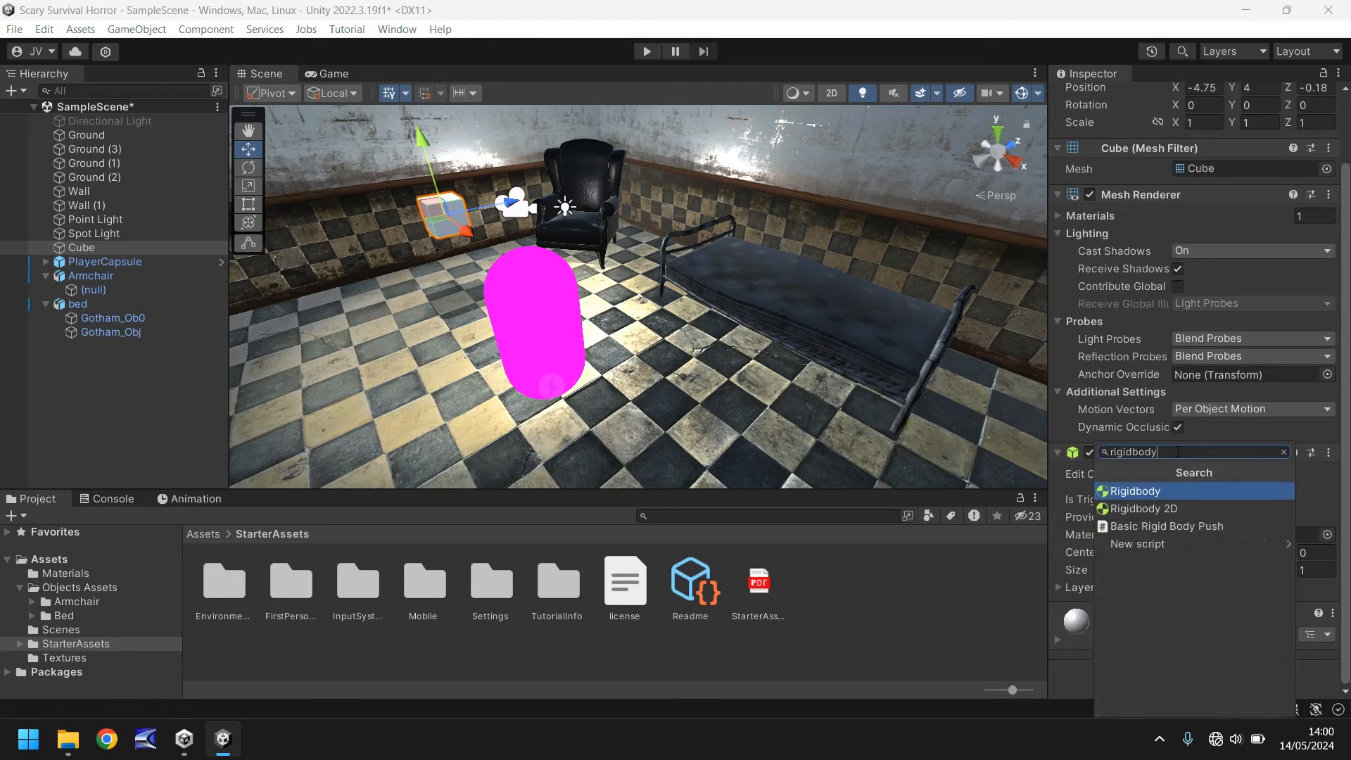
left_click(1160, 495)
scroll(1157, 489, "down", 5)
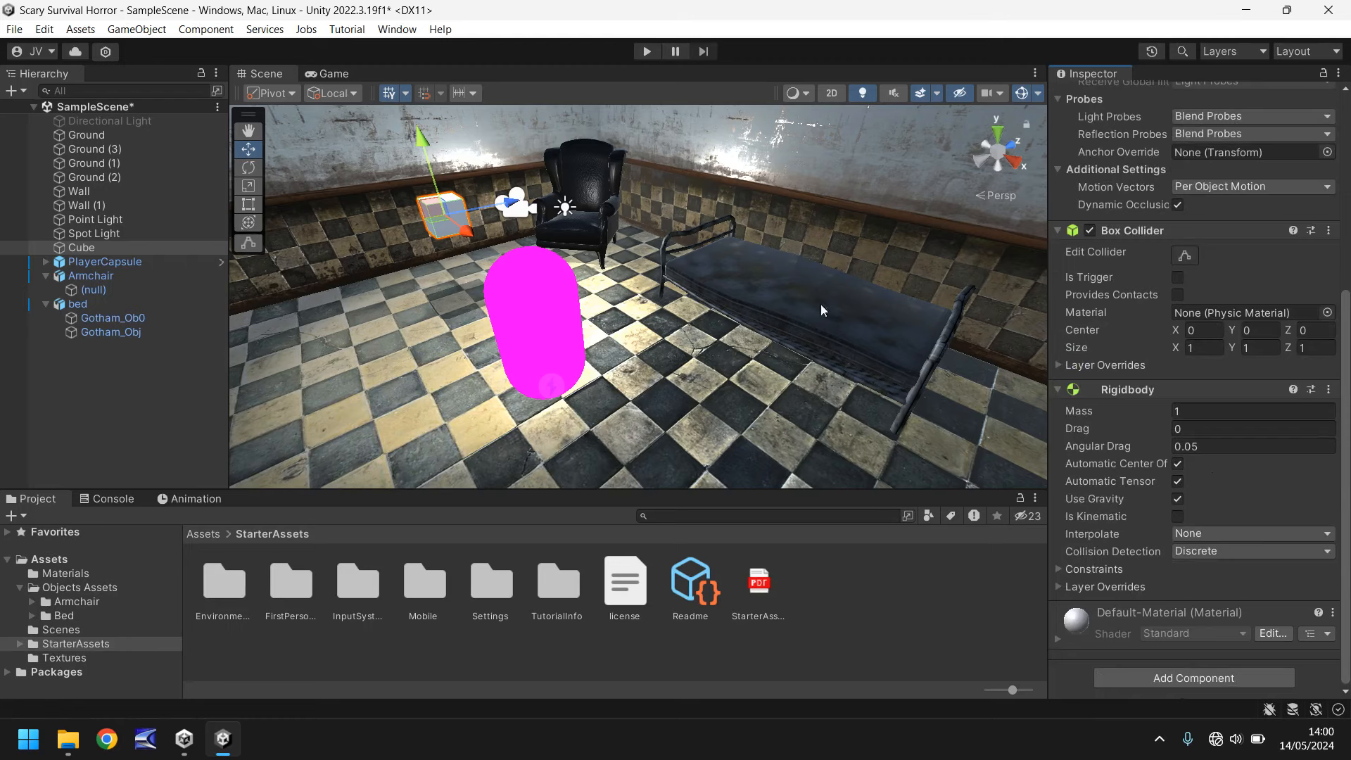
- Play-test the Cube falling under gravity, stop the game, and review the Cube's Rigidbody settings
left_click(649, 52)
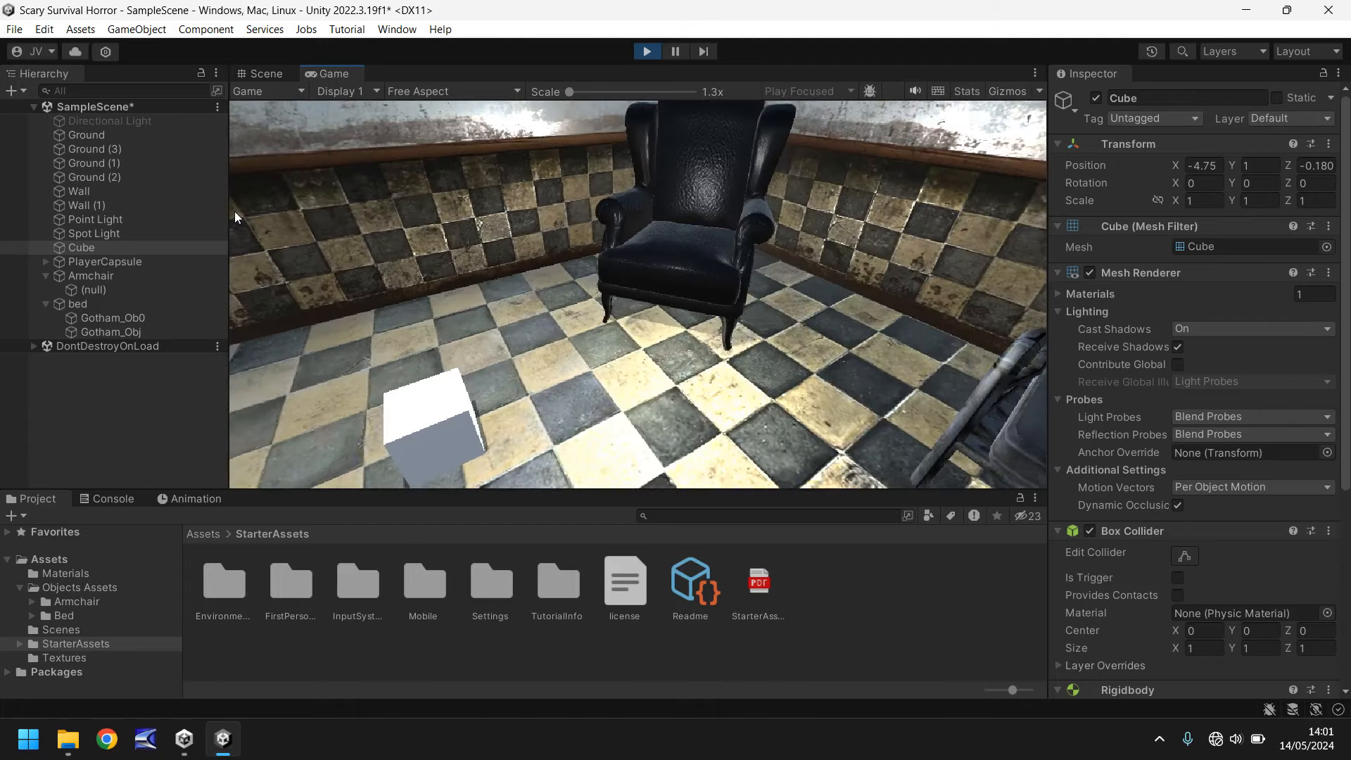
key("ctrl+p")
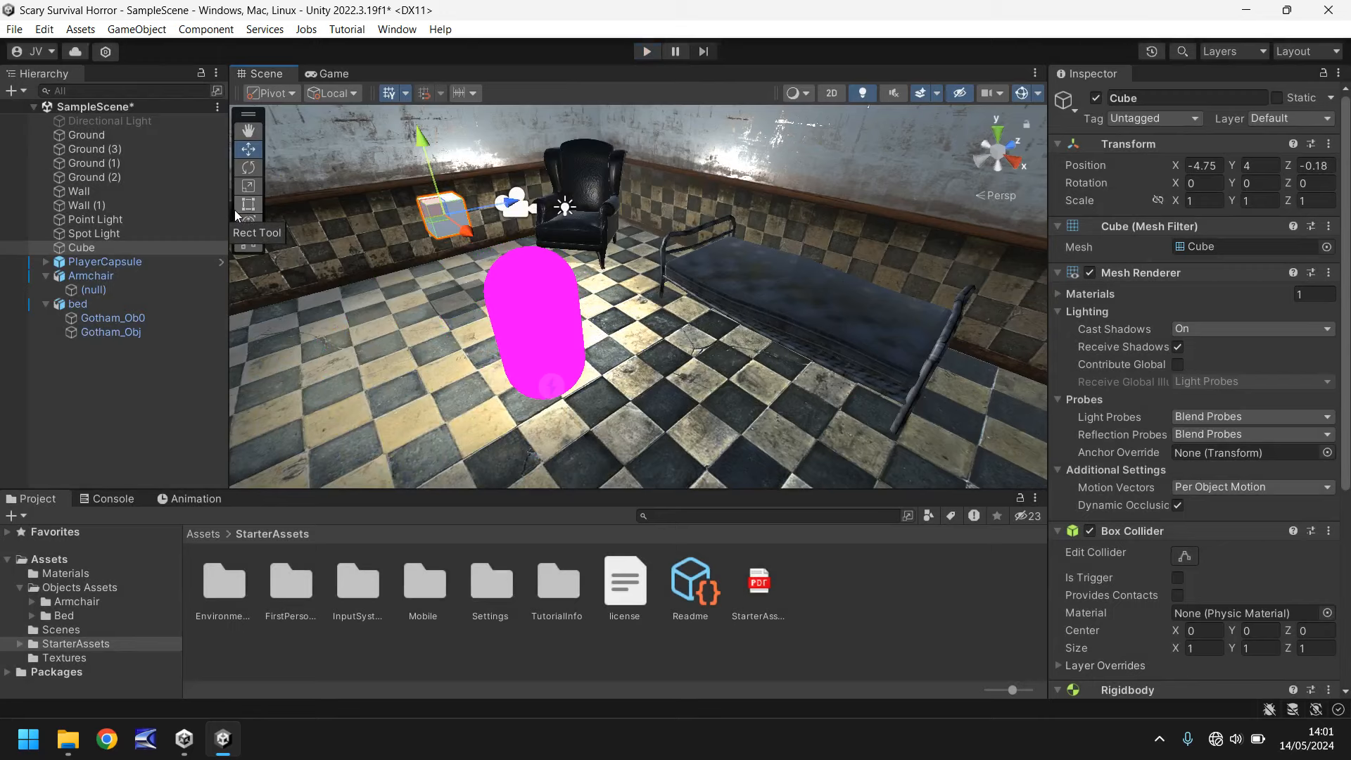
scroll(1188, 415, "down", 5)
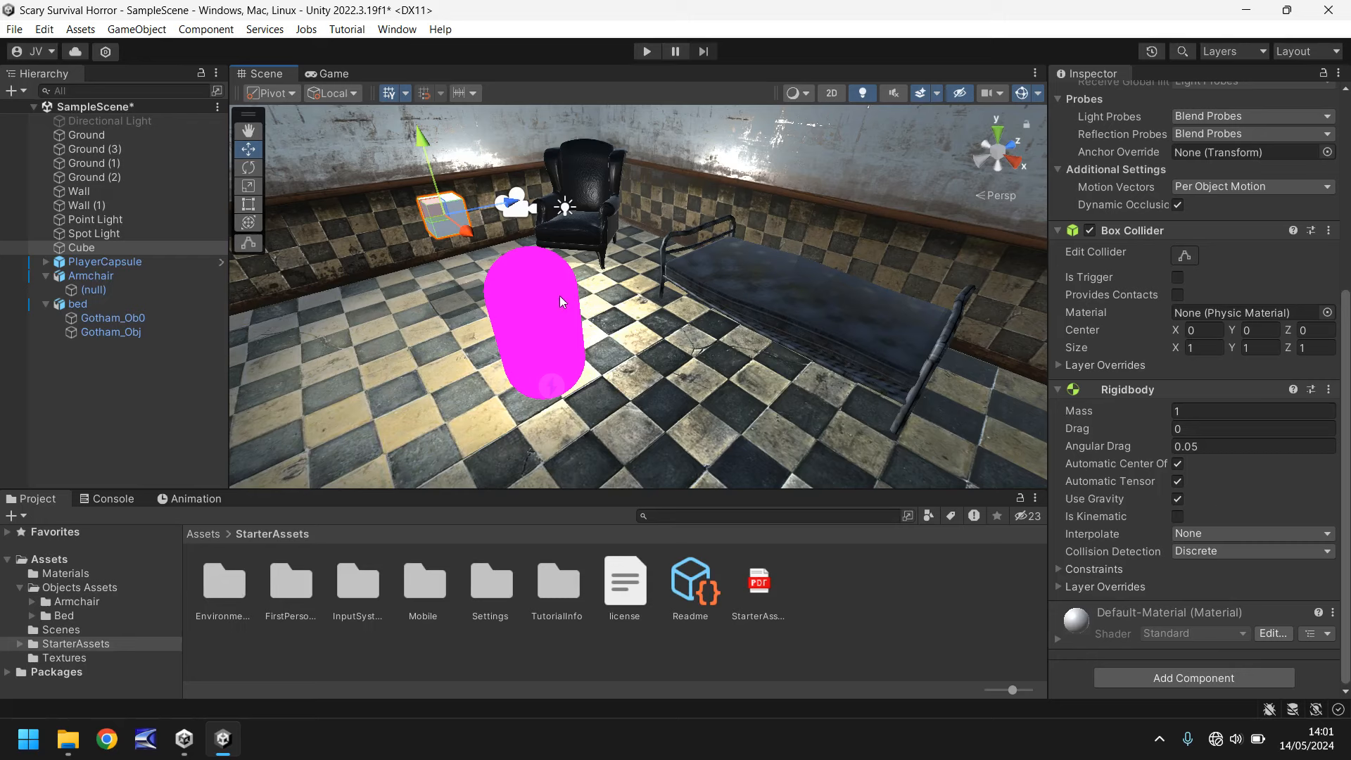
- Move the Cube across the room so it floats above the end of the bed nearest the armchair
left_click(83, 249)
scroll(408, 247, "down", 3)
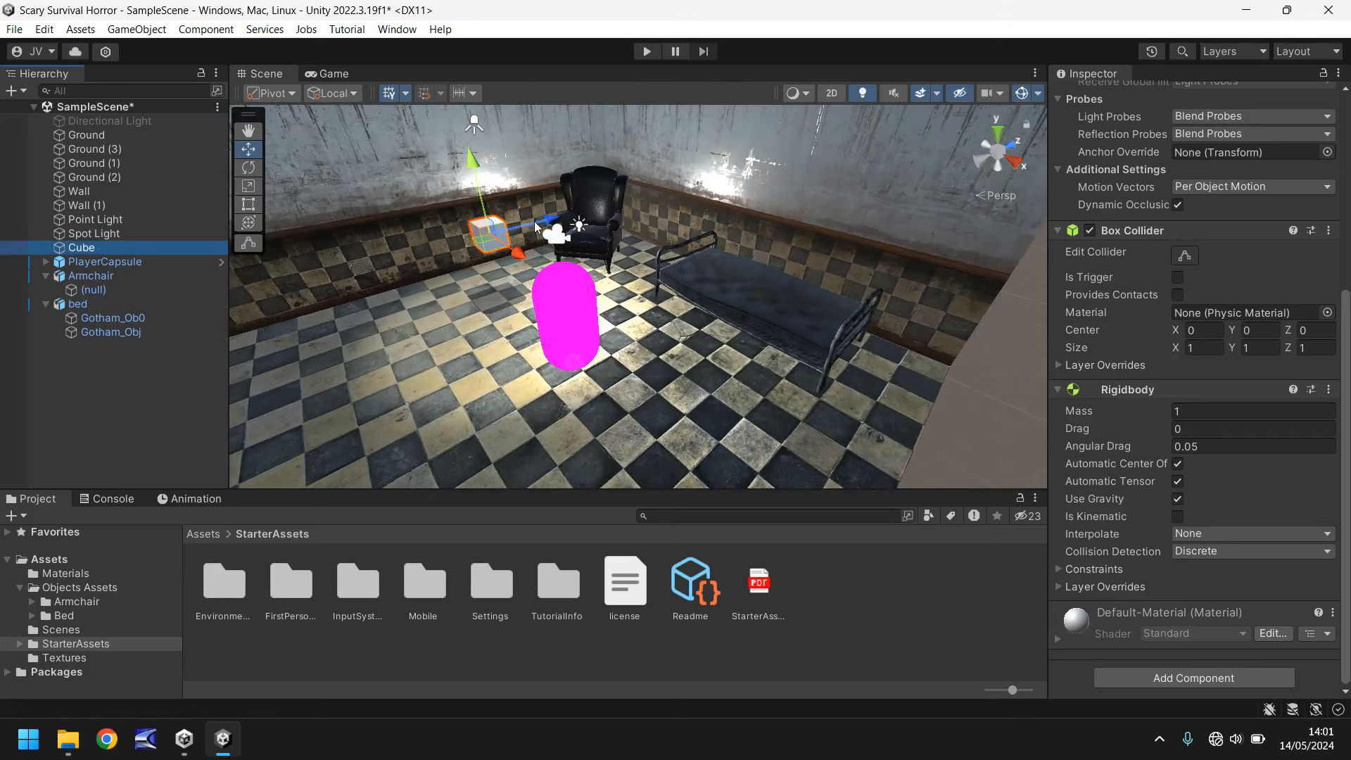
left_click_drag(535, 221, 723, 231)
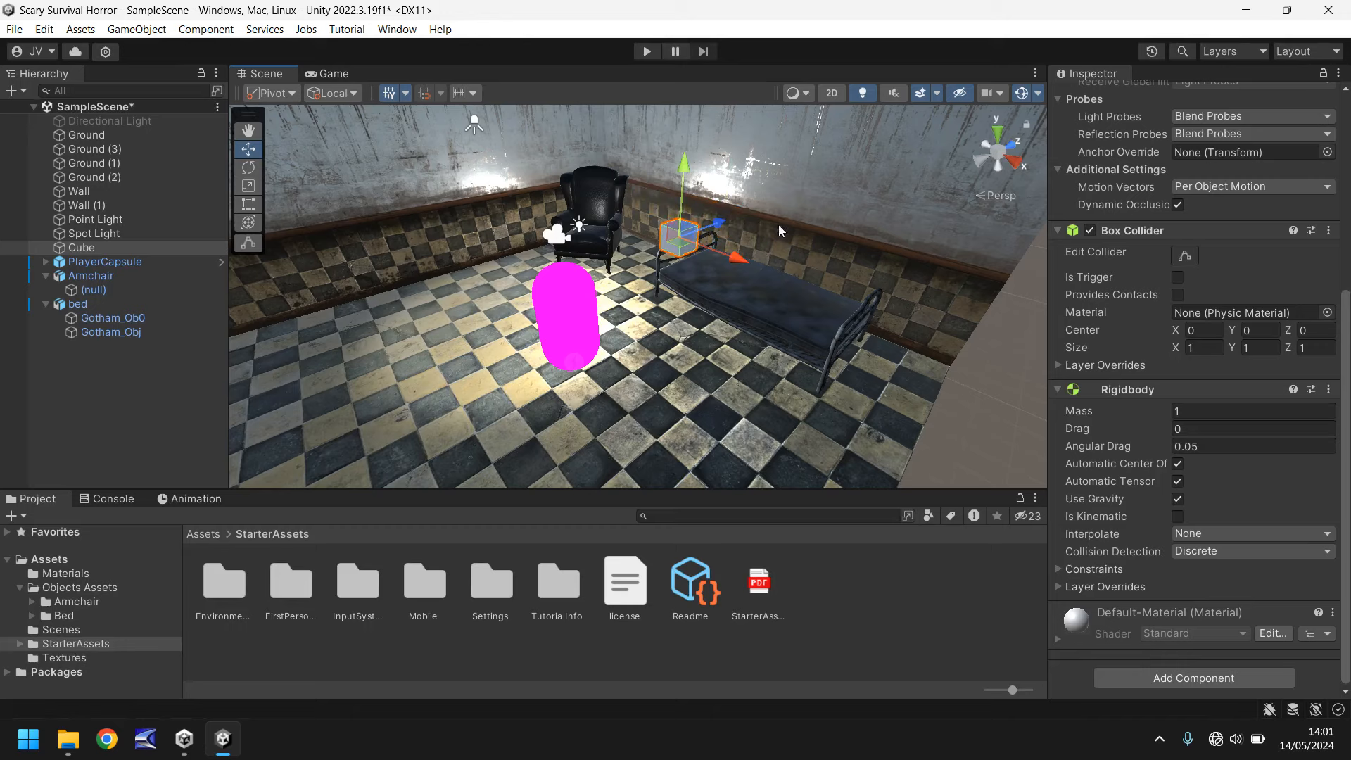
middle_click_drag(778, 227, 605, 303)
right_click_drag(605, 338, 657, 320)
scroll(657, 319, "up", 3)
middle_click_drag(624, 320, 690, 309)
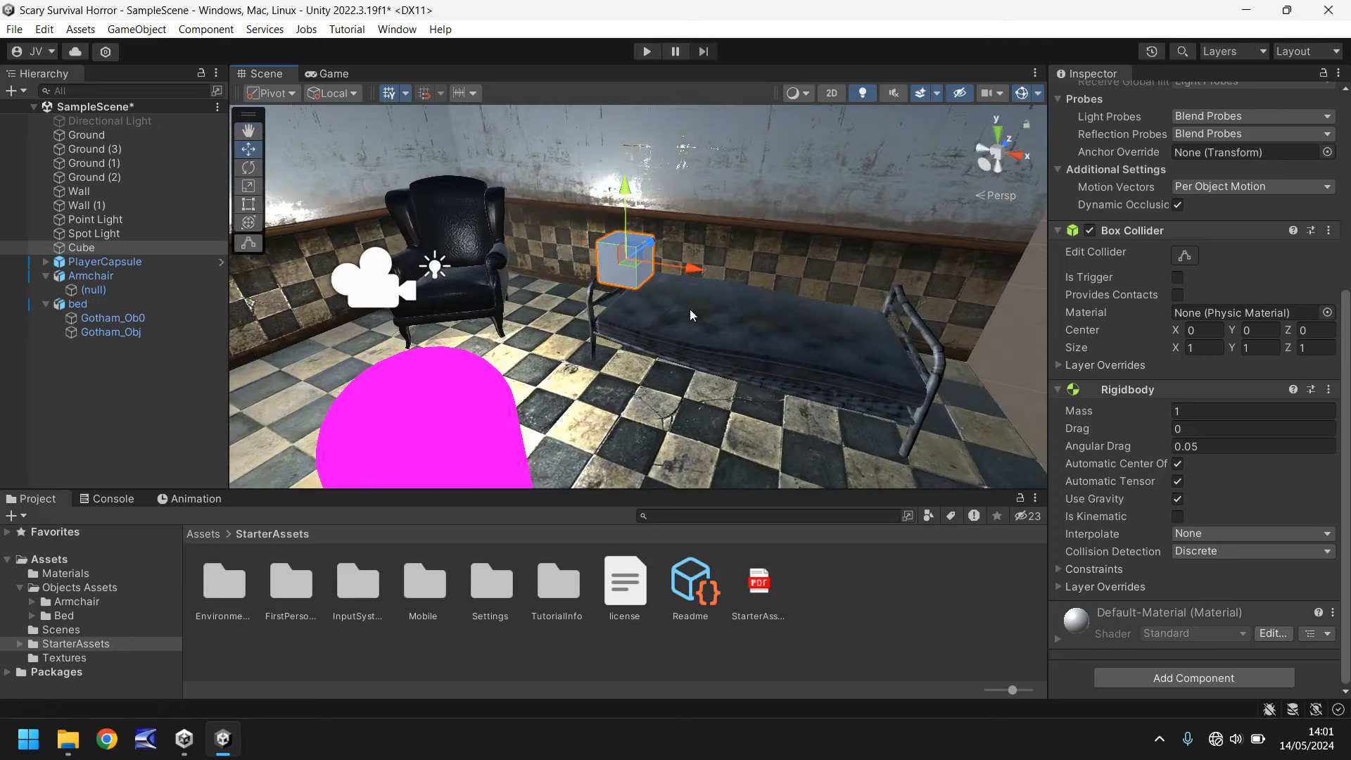
- Duplicate the Cube five times, spreading the copies at different heights above the bed
key("ctrl+d")
left_click_drag(616, 207, 614, 132)
left_click_drag(689, 197, 764, 200)
key("ctrl+d")
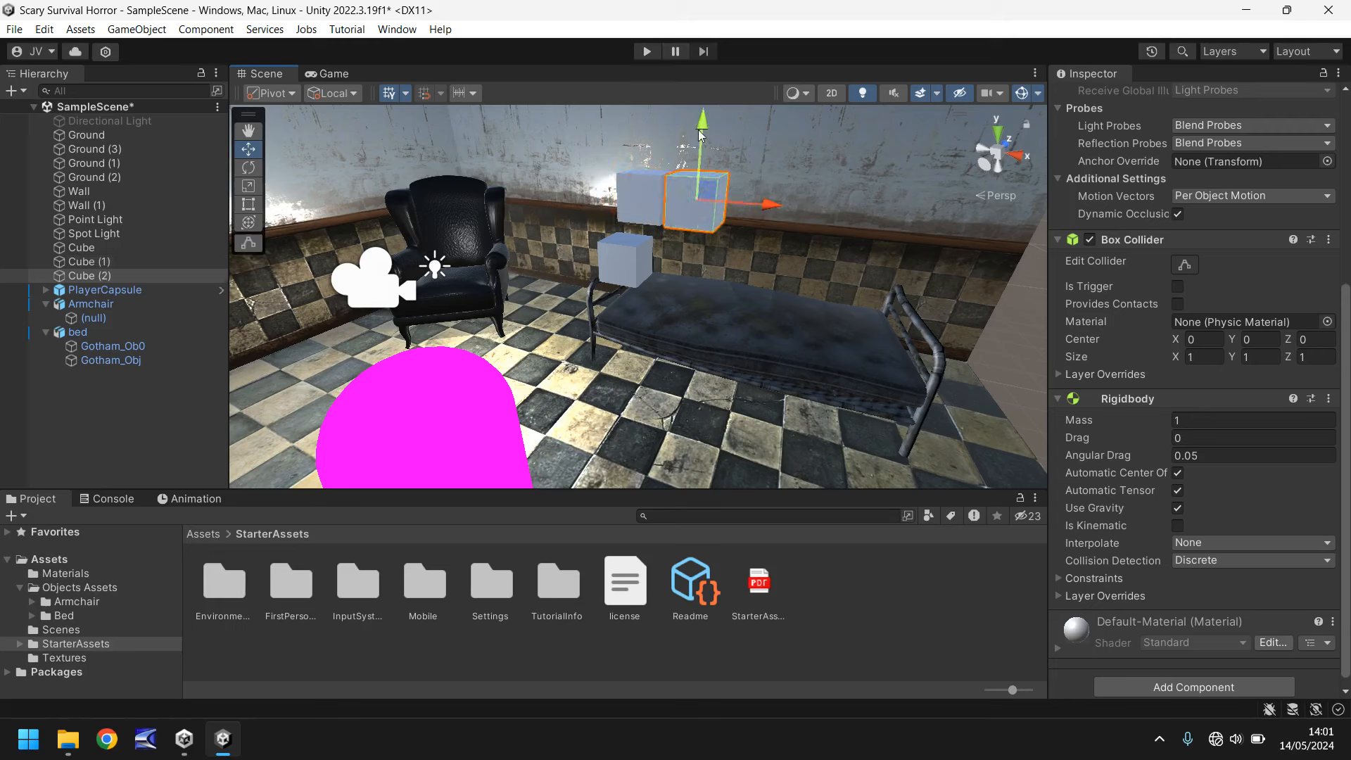
left_click_drag(701, 133, 825, 294)
key("ctrl+d")
key("ctrl+d")
left_click_drag(754, 220, 761, 151)
key("ctrl+d")
- Shift Cube (5) to Z 5.13, play-test the cubes dropping onto the bed, and stop the game
right_click_drag(834, 210, 699, 228)
middle_click_drag(906, 200, 581, 317)
left_click_drag(501, 315, 562, 315)
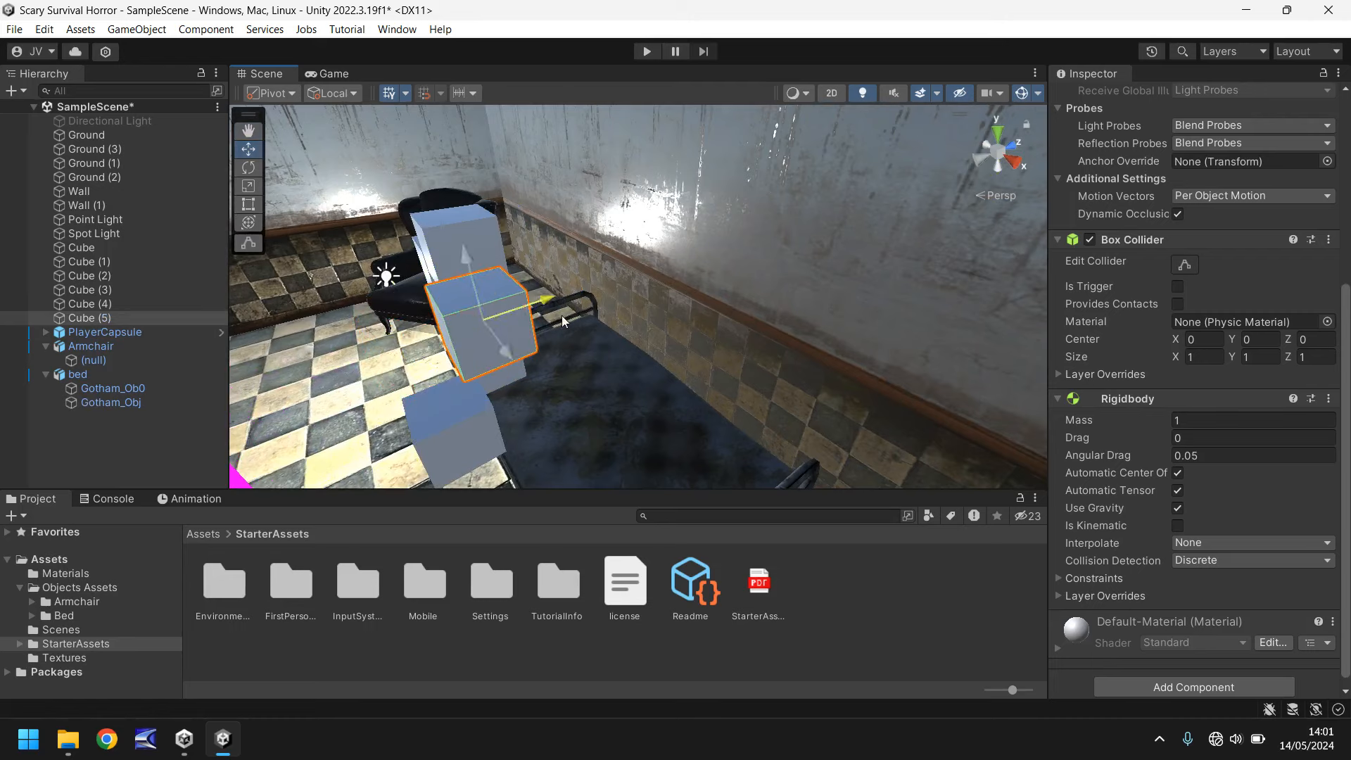
left_click(648, 52)
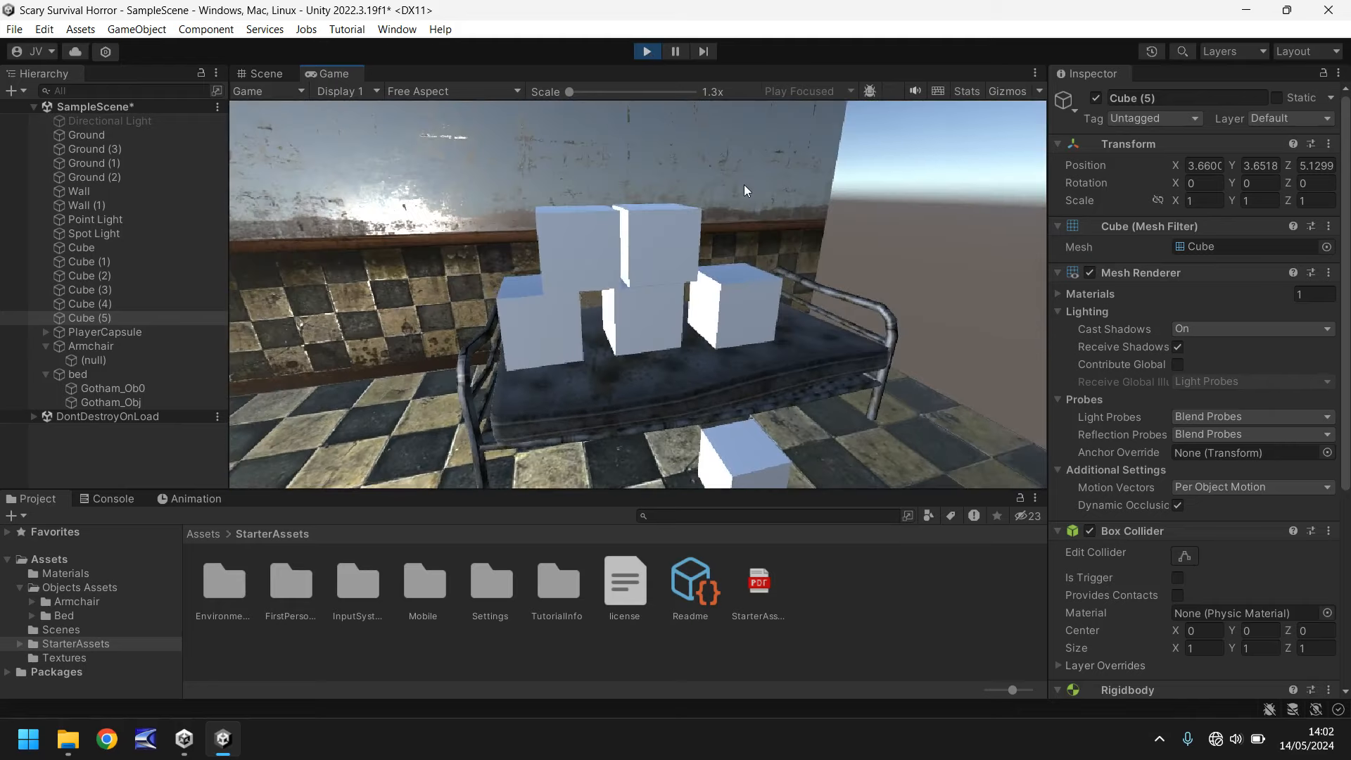
key("ctrl+p")
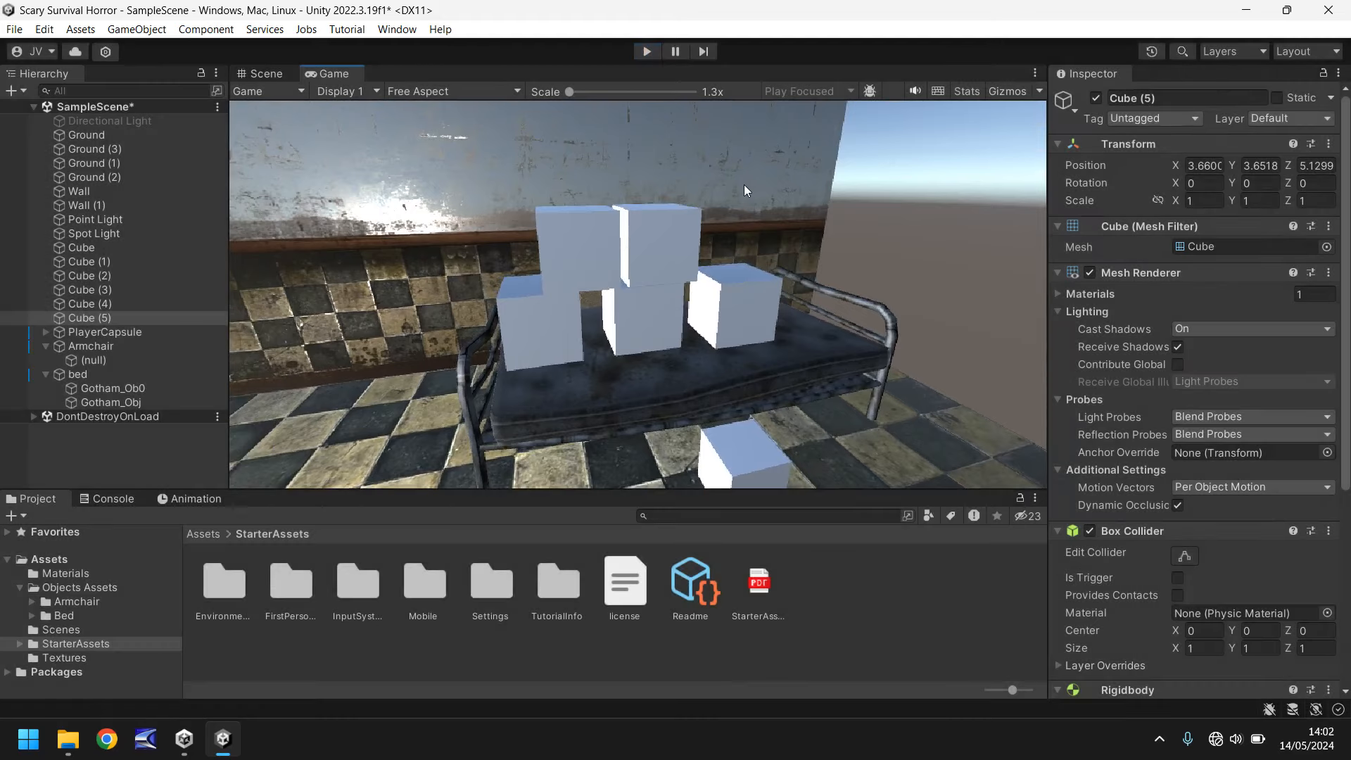
- Move Cube (5) to Z 3.92 and Cube (2) to Z 4.52, play-test the falling cubes, and stop the game
right_click_drag(615, 288, 448, 344)
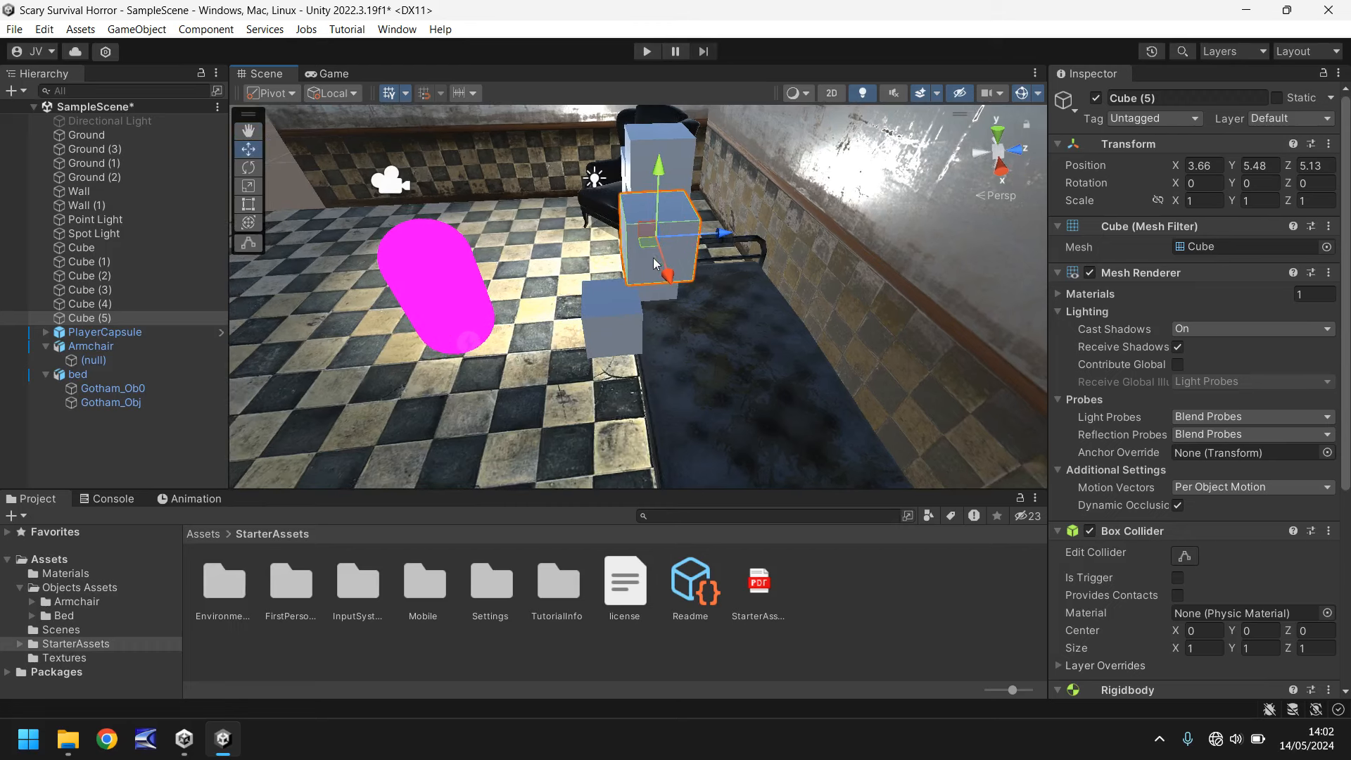
left_click_drag(710, 244, 641, 257)
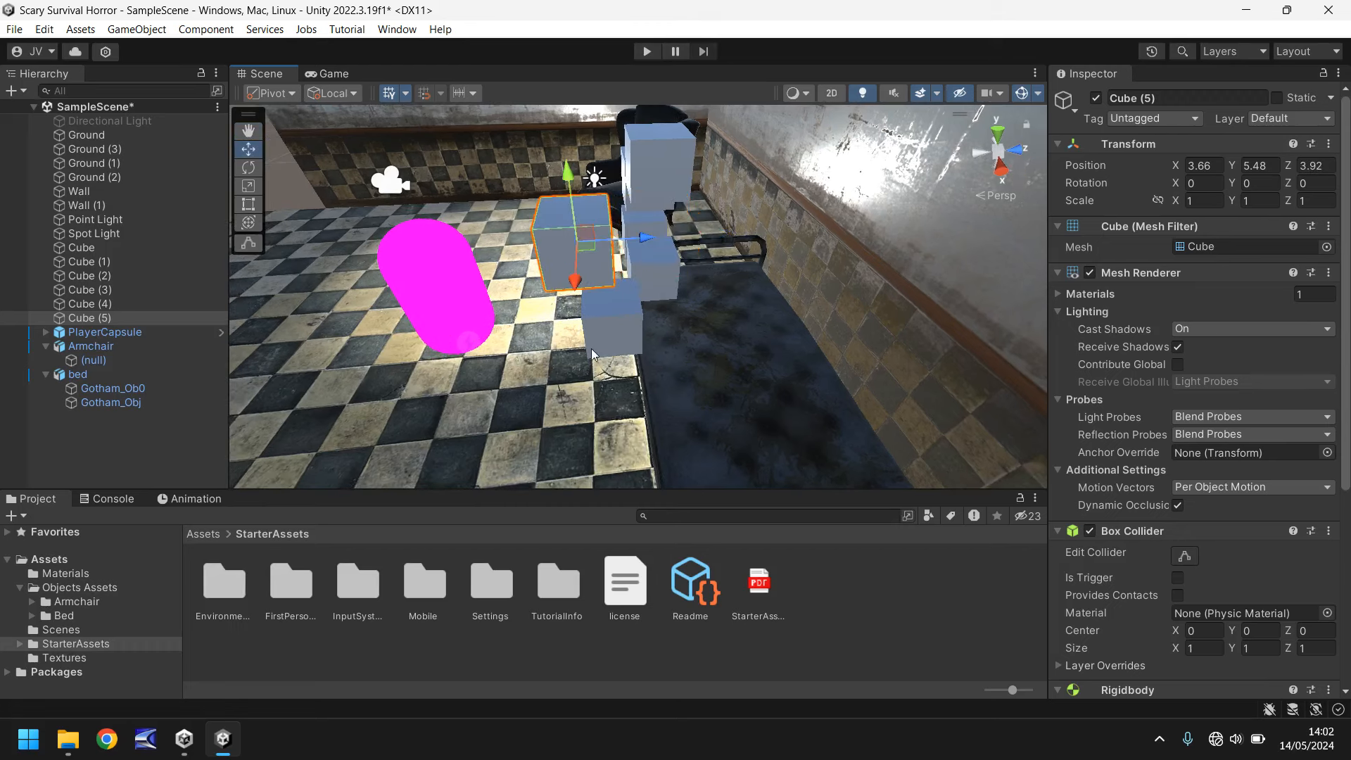
left_click(639, 180)
left_click_drag(722, 161, 671, 182)
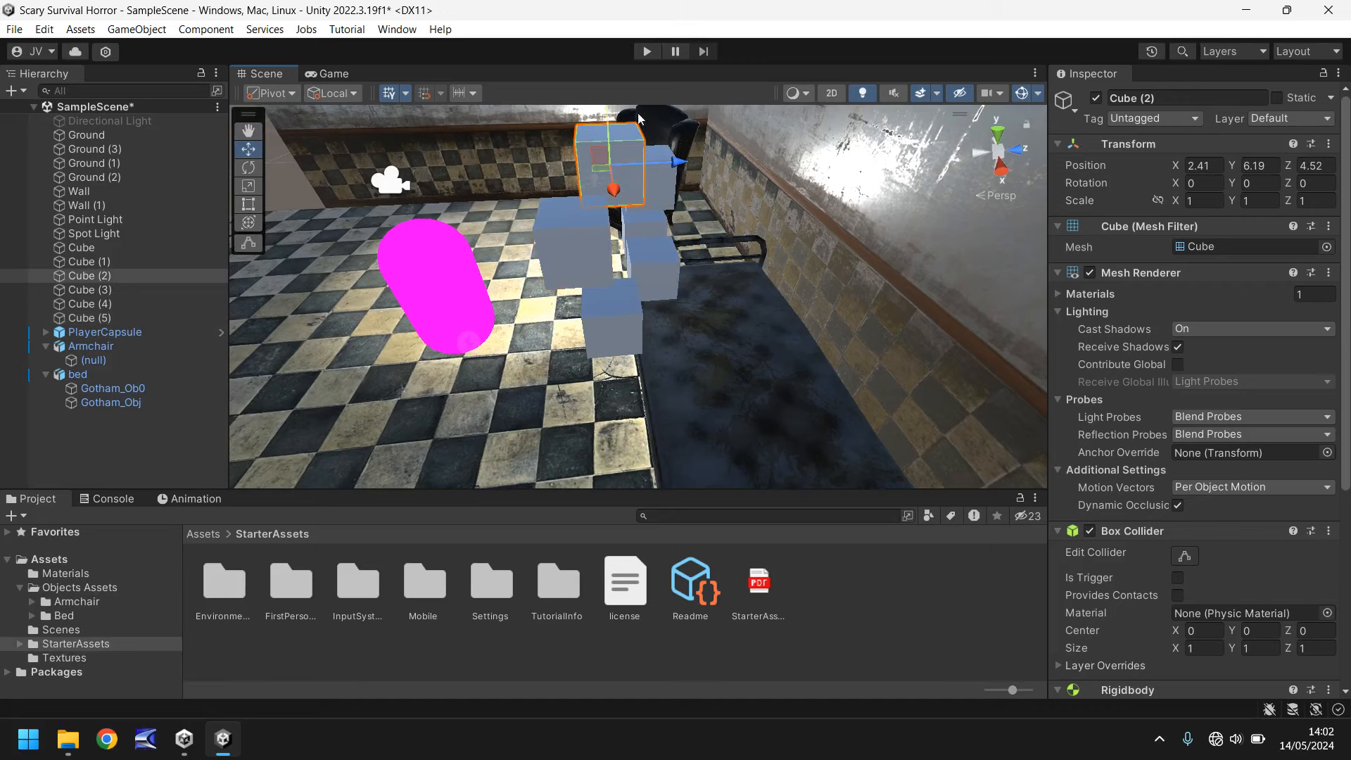
left_click(647, 52)
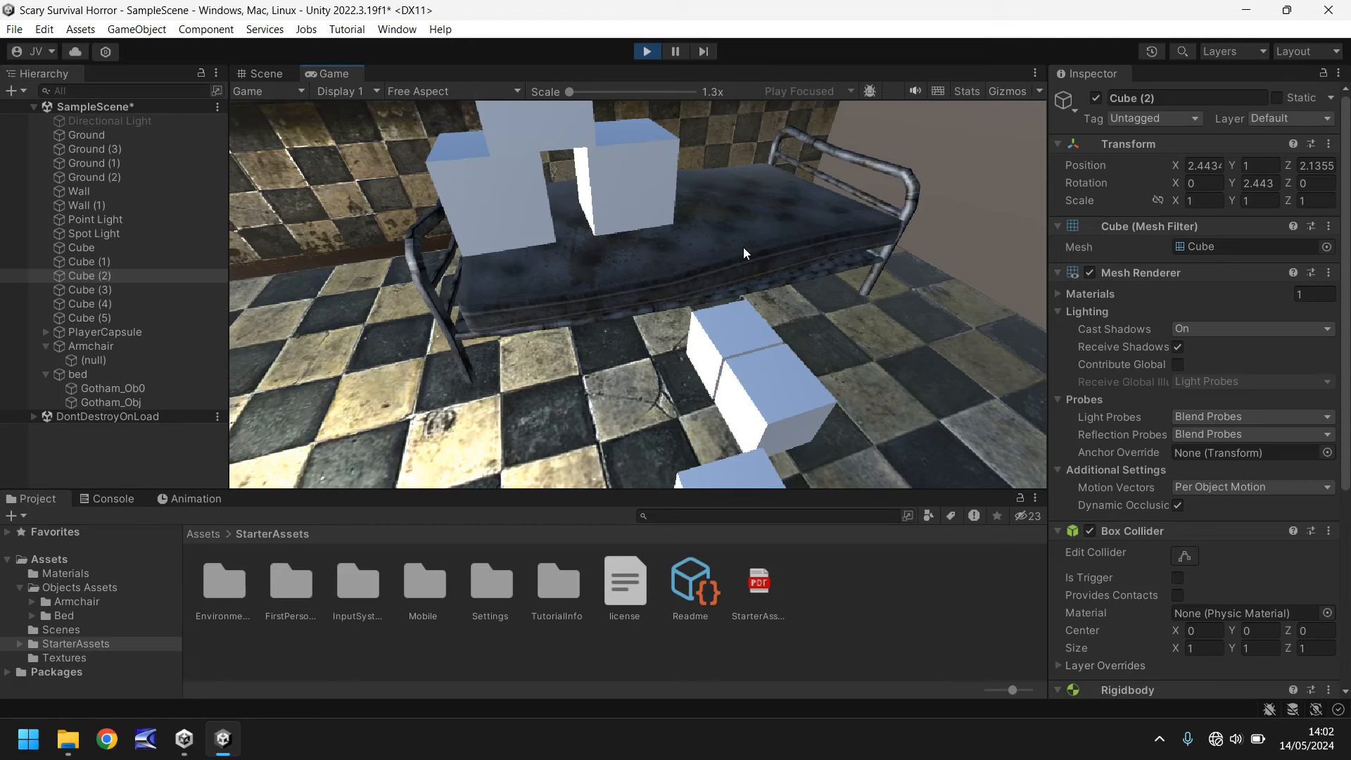
key("ctrl+p")
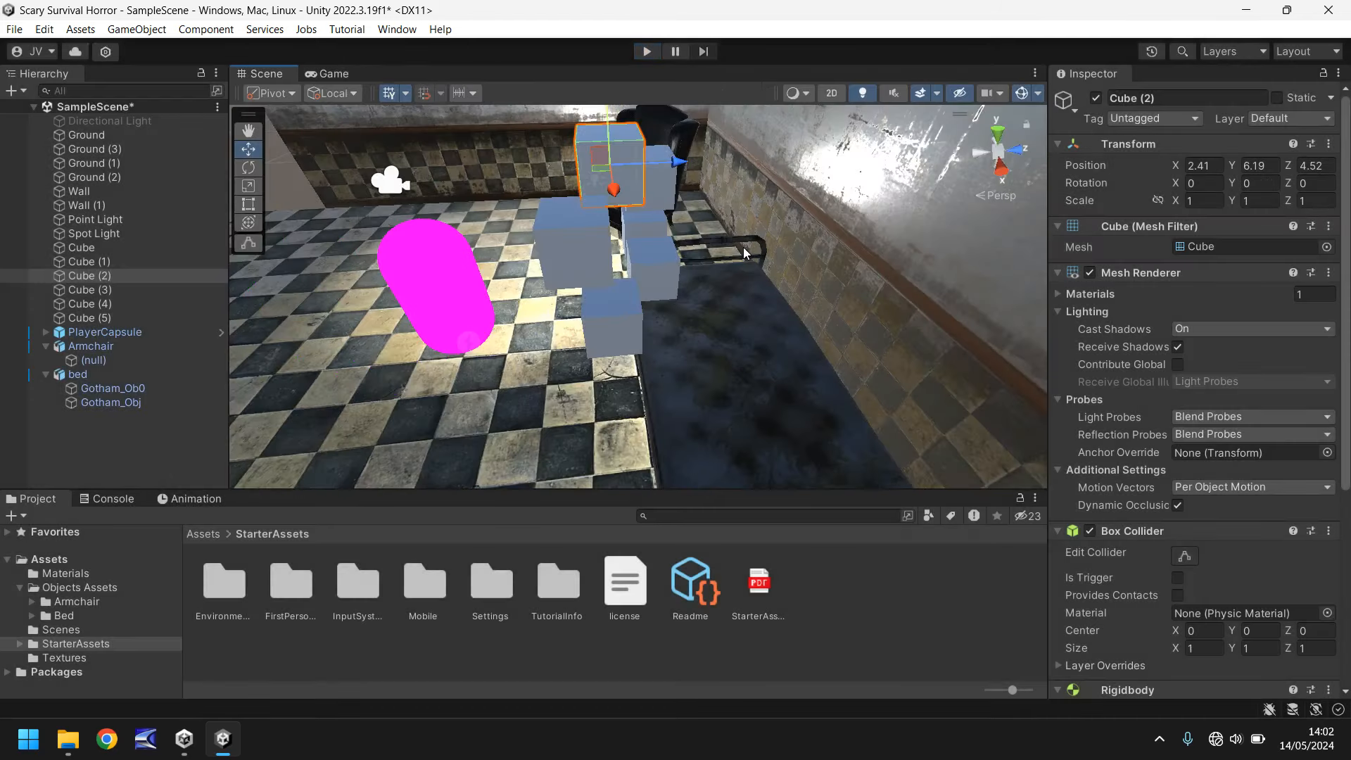